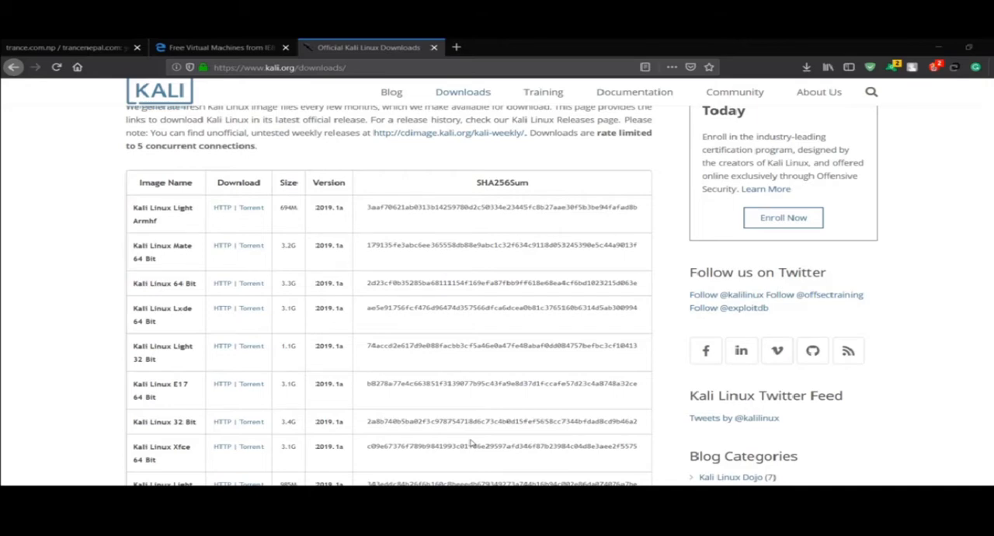
Switch to the VirtualBox Manager and view the details of the kalilinux and MSEdge - Win10 virtual machines
{"action": "left_click", "coordinate": [937, 45]}
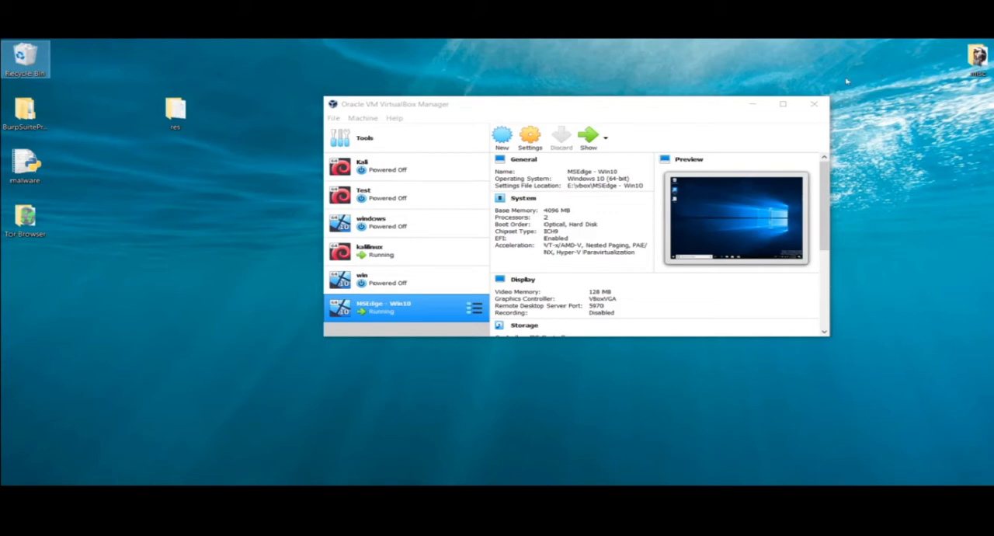
{"action": "left_click", "coordinate": [752, 103]}
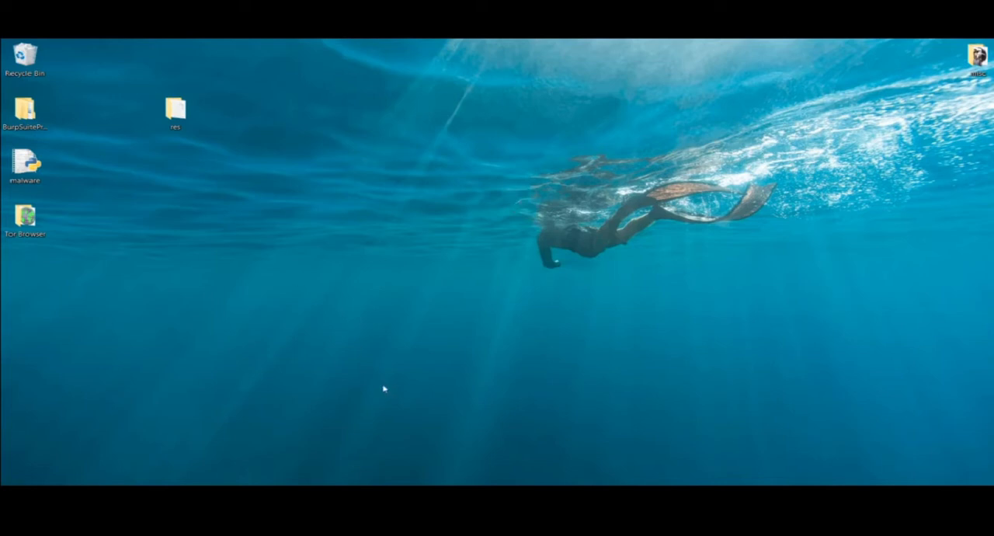
{"action": "left_click", "coordinate": [444, 495]}
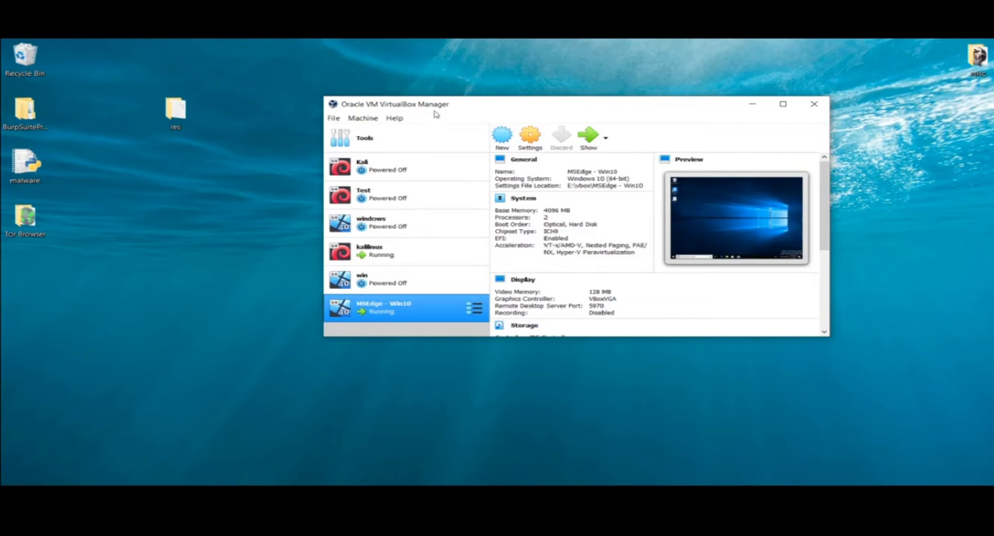
{"action": "left_click", "coordinate": [155, 262]}
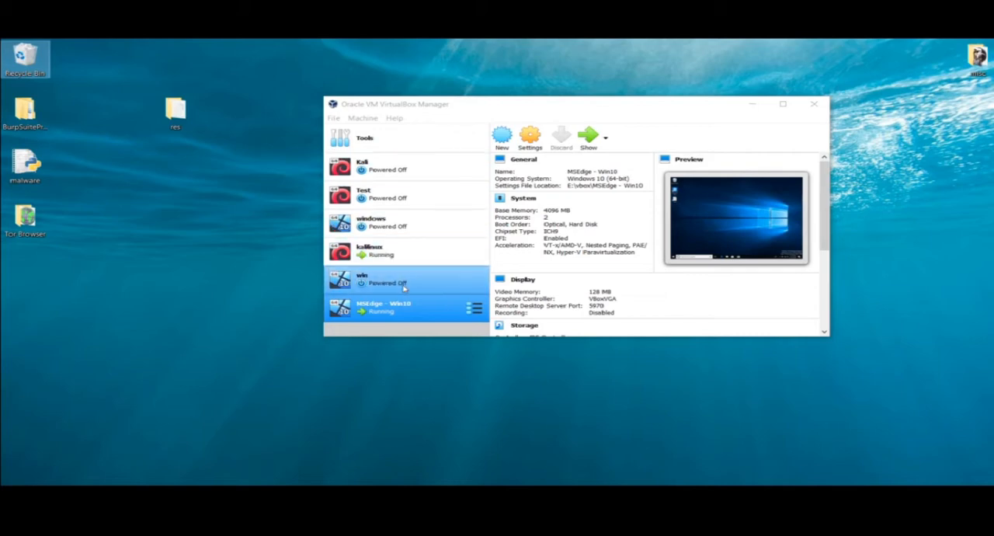
{"action": "left_click", "coordinate": [421, 251]}
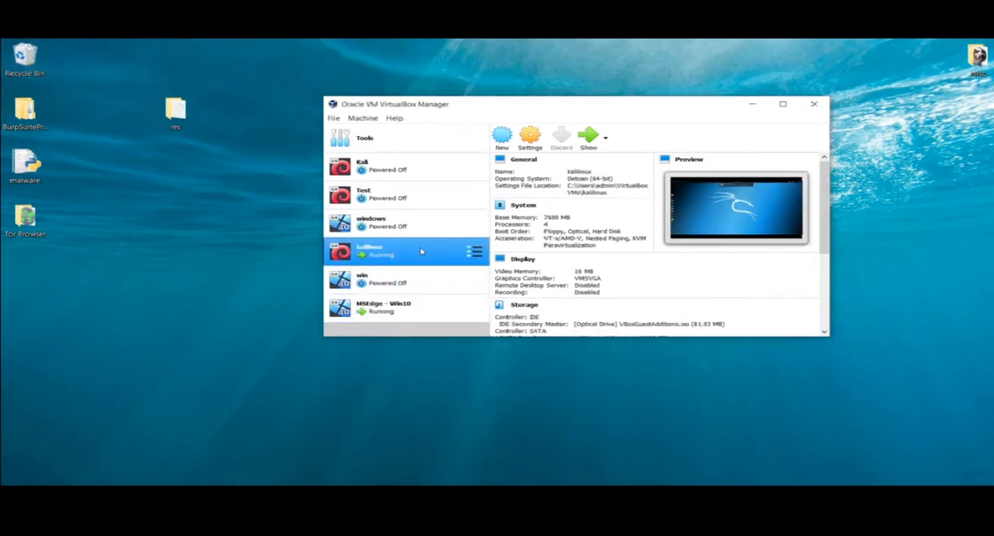
{"action": "left_click", "coordinate": [404, 320]}
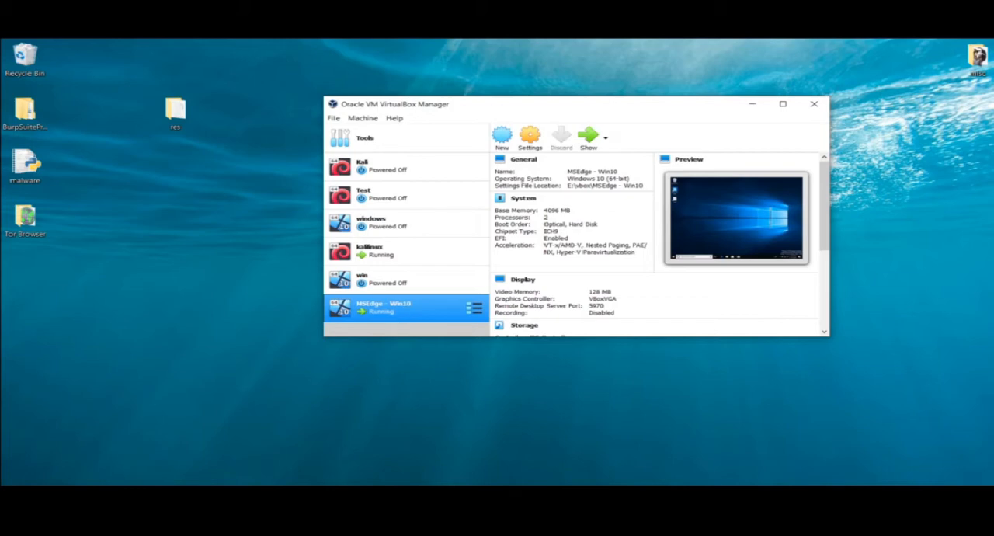
View the running kalilinux and MSEdge - Win10 machine windows, dismiss the suspend notification, and minimize both windows
{"action": "left_click", "coordinate": [407, 497]}
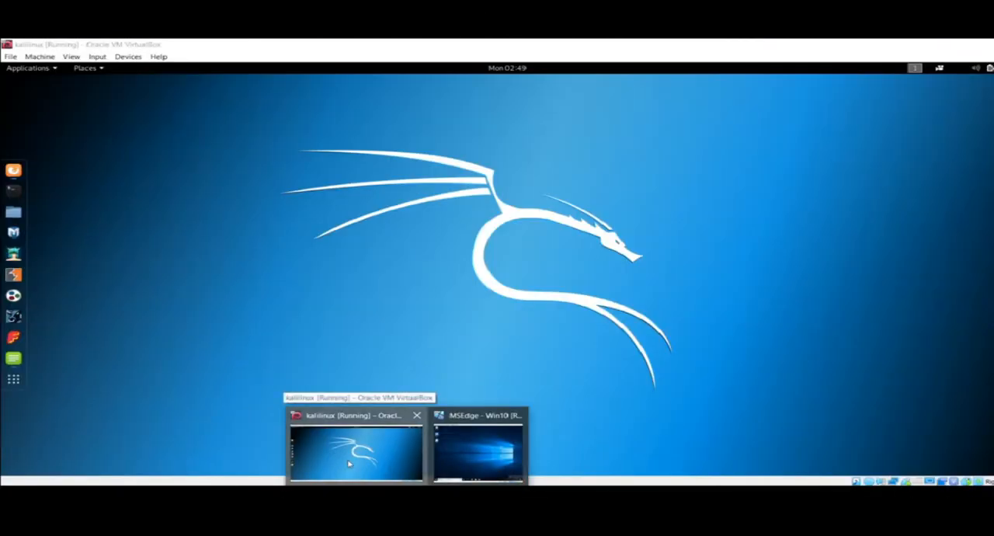
{"action": "left_click", "coordinate": [349, 464]}
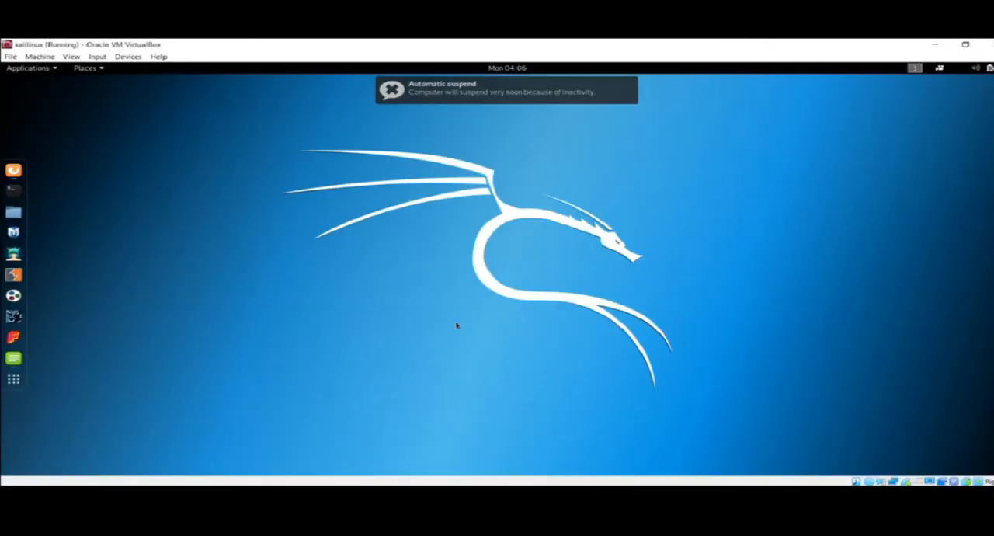
{"action": "left_click", "coordinate": [630, 88]}
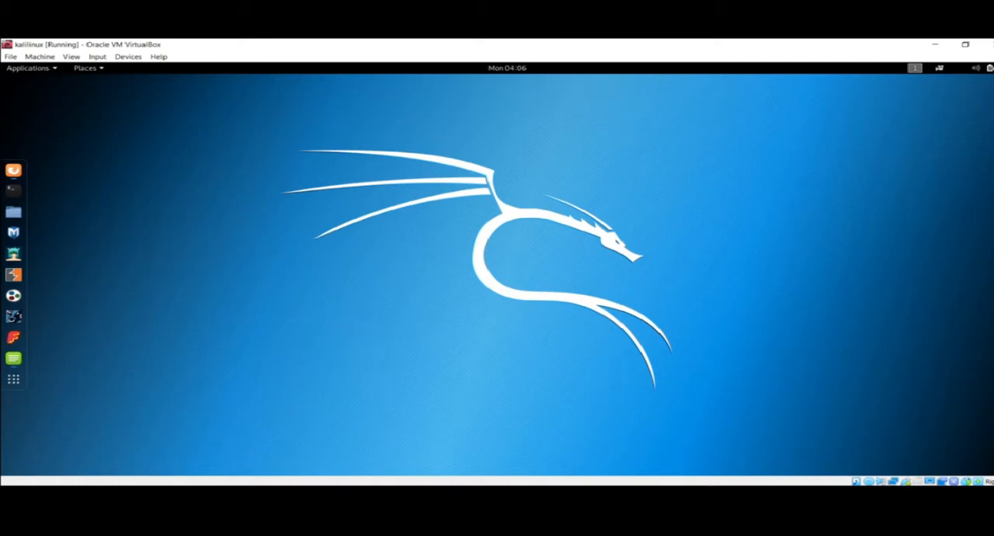
{"action": "left_click", "coordinate": [463, 466]}
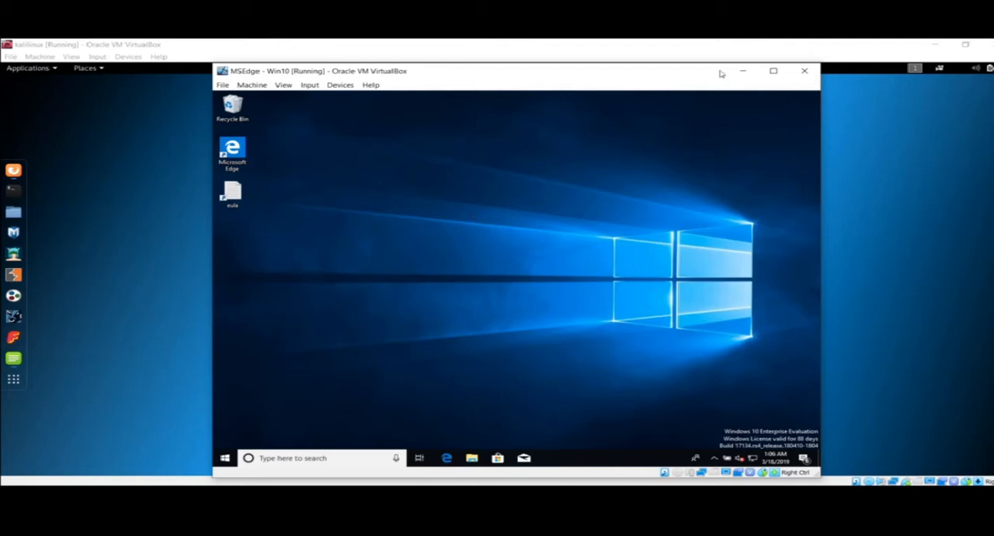
{"action": "left_click", "coordinate": [744, 72]}
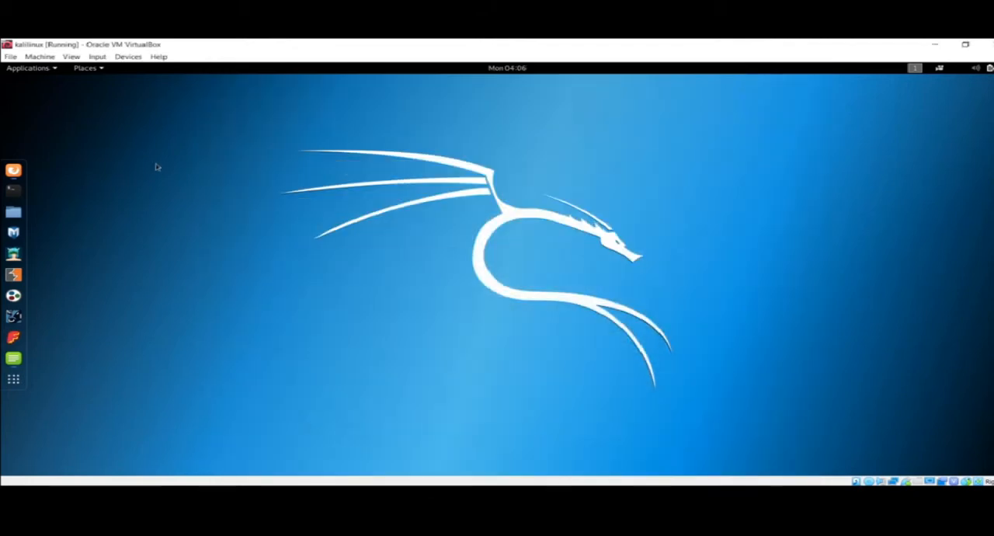
{"action": "left_click", "coordinate": [935, 45]}
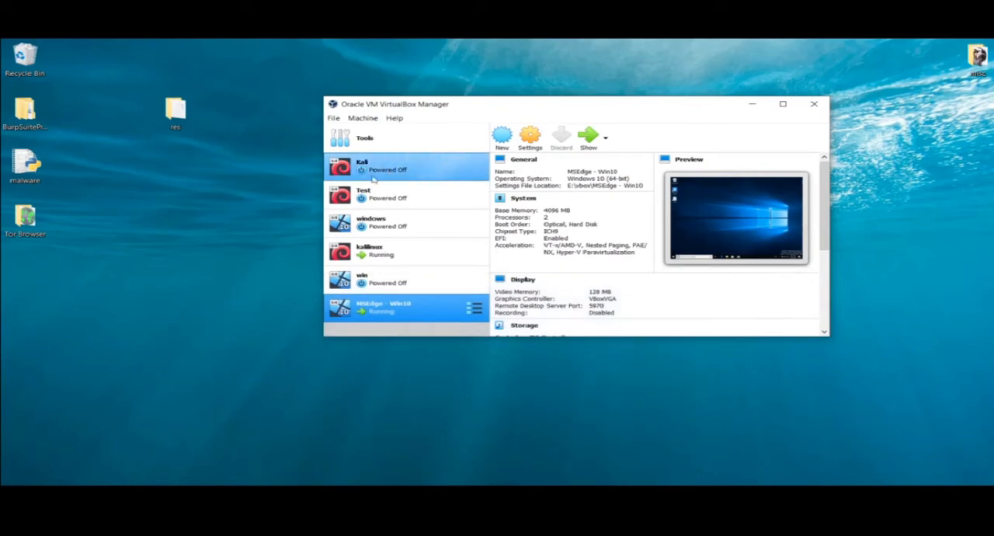
{"action": "left_click", "coordinate": [218, 274]}
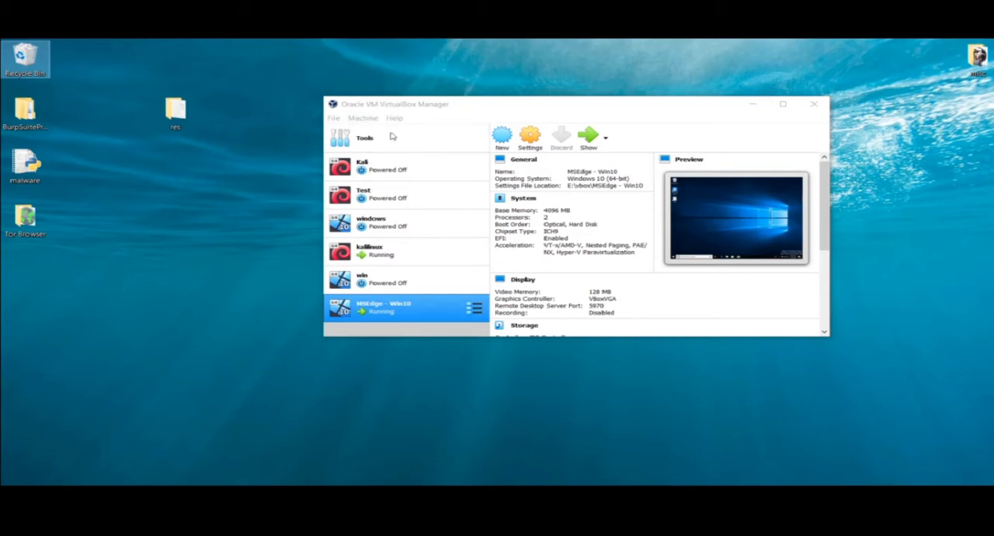
Switch to the browser's Kali Linux Downloads page and look through its table of downloadable images
{"action": "mouse_move", "coordinate": [374, 501]}
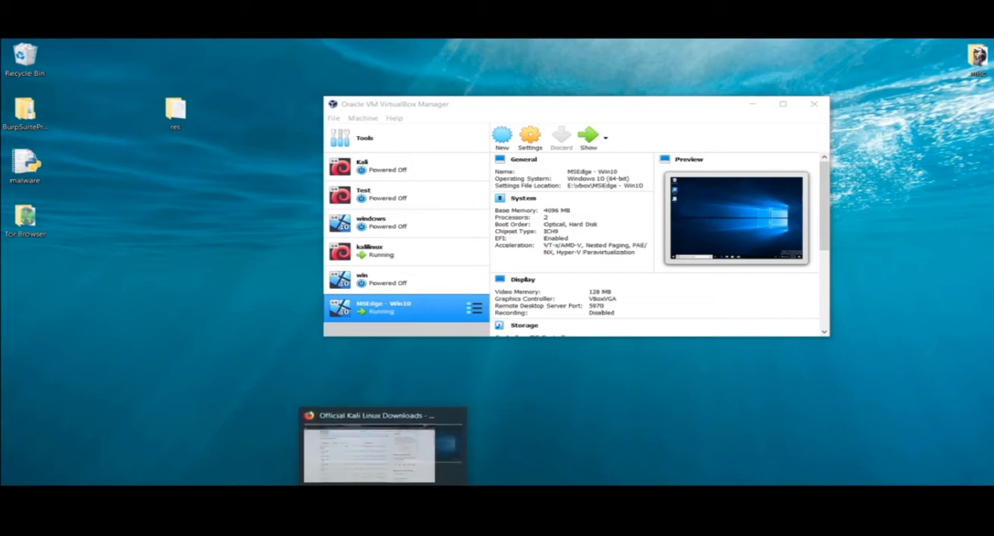
{"action": "left_click", "coordinate": [373, 447]}
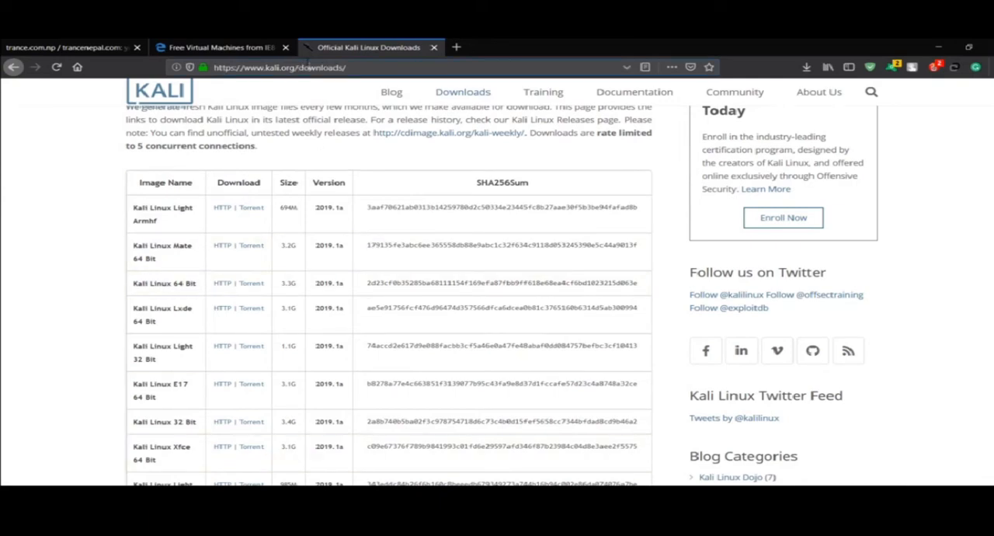
{"action": "left_click", "coordinate": [309, 67]}
{"action": "left_click", "coordinate": [367, 110]}
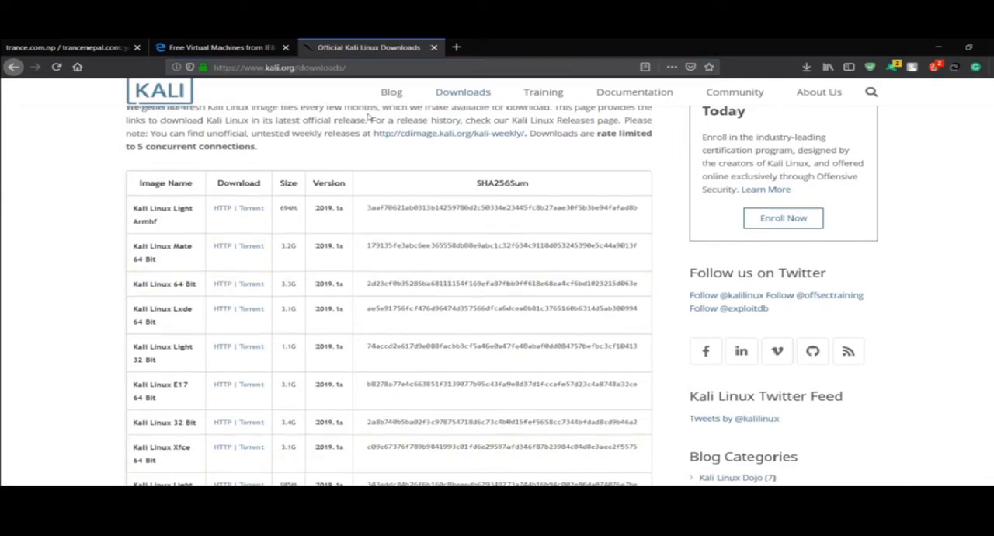
{"action": "scroll", "coordinate": [446, 129], "scroll_direction": "up", "scroll_amount": 4}
{"action": "mouse_move", "coordinate": [462, 109]}
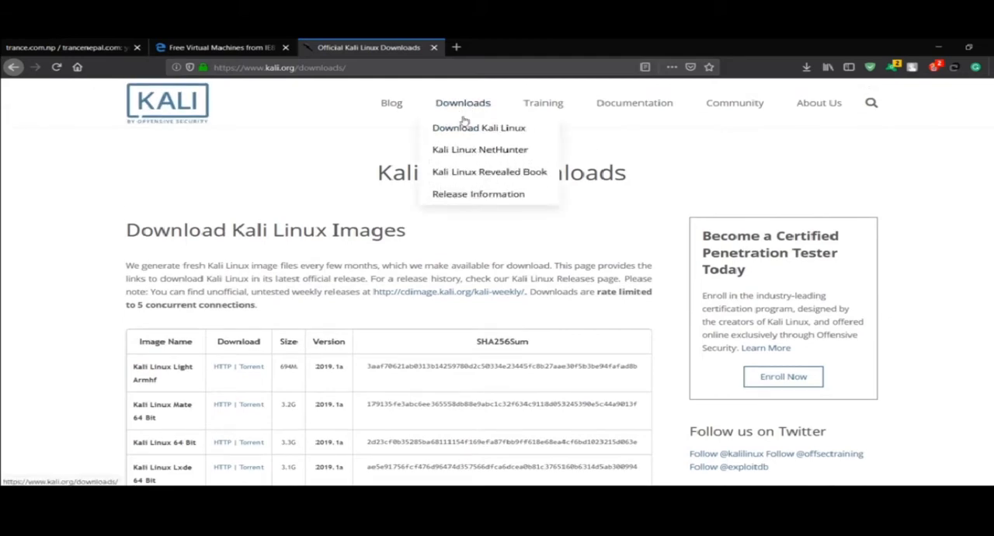
{"action": "scroll", "coordinate": [326, 139], "scroll_direction": "down", "scroll_amount": 2}
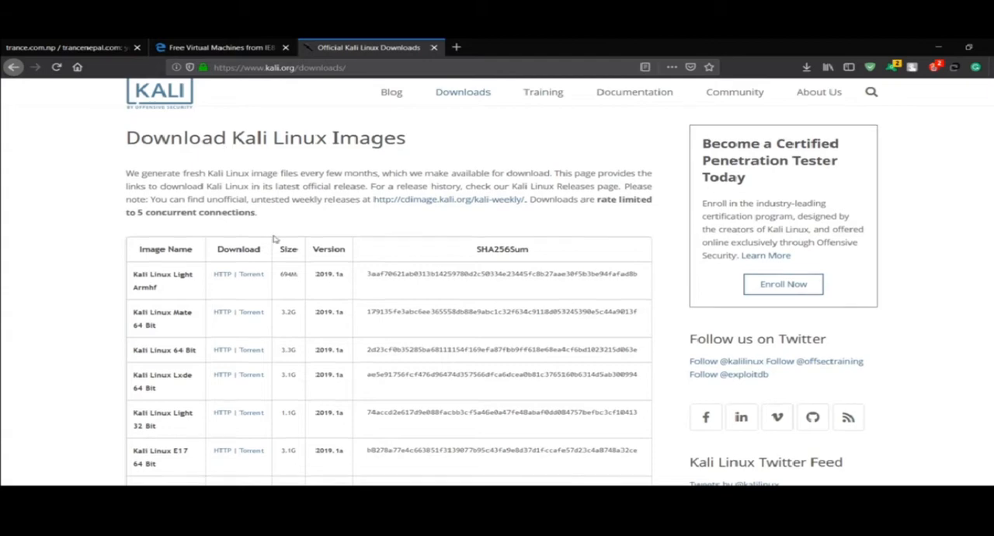
{"action": "scroll", "coordinate": [274, 239], "scroll_direction": "down", "scroll_amount": 3}
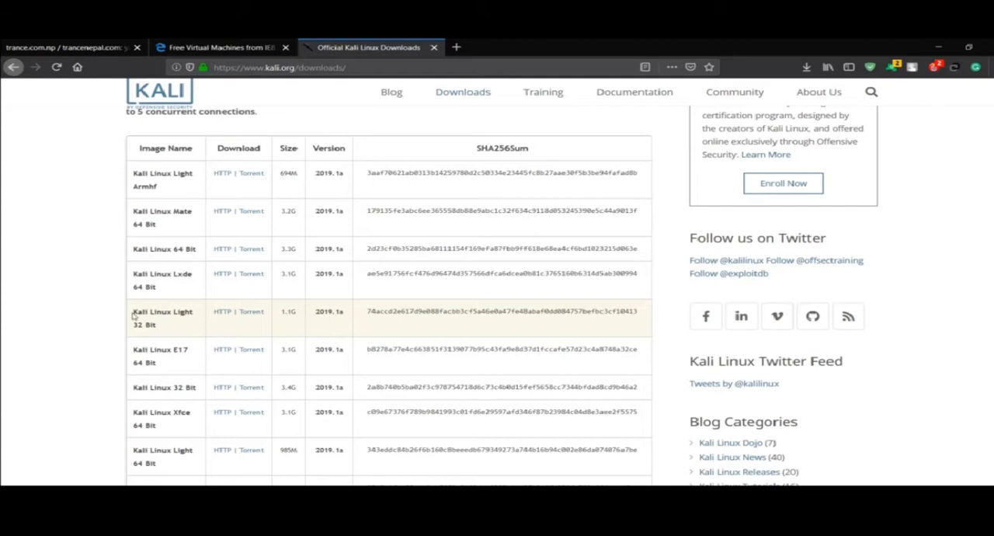
Highlight the Kali Linux Light 32 Bit and Kali Linux 64 Bit image names in the download table
{"action": "left_click_drag", "start_coordinate": [133, 315], "coordinate": [194, 312]}
{"action": "left_click", "coordinate": [192, 311]}
{"action": "scroll", "coordinate": [188, 288], "scroll_direction": "up", "scroll_amount": 2}
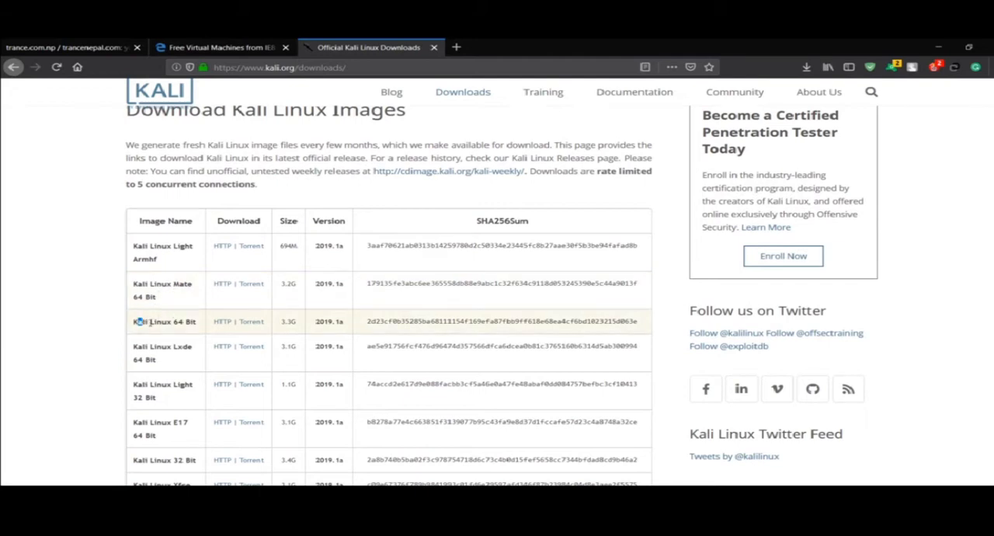
{"action": "left_click_drag", "start_coordinate": [135, 322], "coordinate": [188, 325]}
{"action": "left_click", "coordinate": [189, 324]}
Check the file properties of kali-linux-2018.4-amd64 in the unzip folder on drive E, then minimize the folder window
{"action": "left_click", "coordinate": [373, 495]}
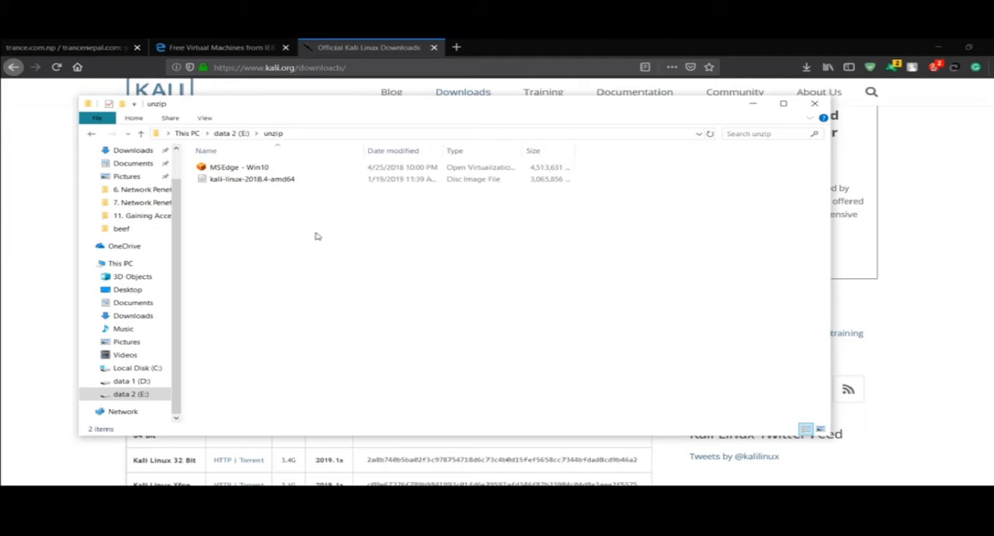
{"action": "left_click", "coordinate": [268, 179]}
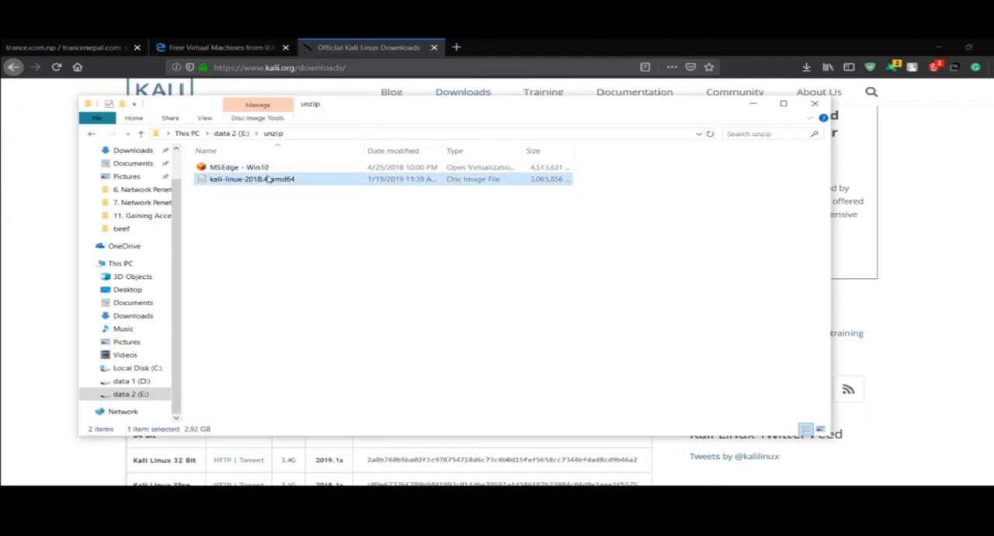
{"action": "right_click", "coordinate": [268, 179]}
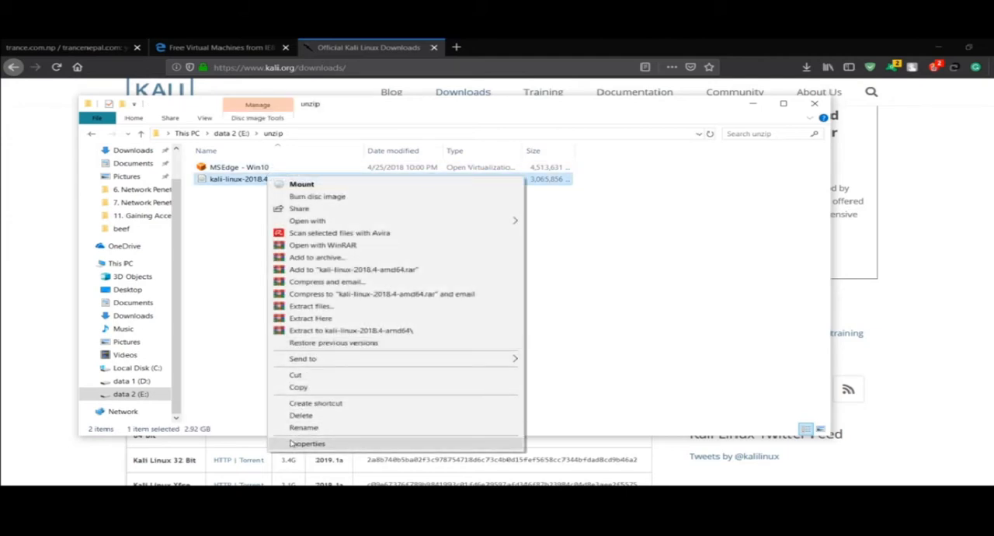
{"action": "left_click", "coordinate": [303, 444]}
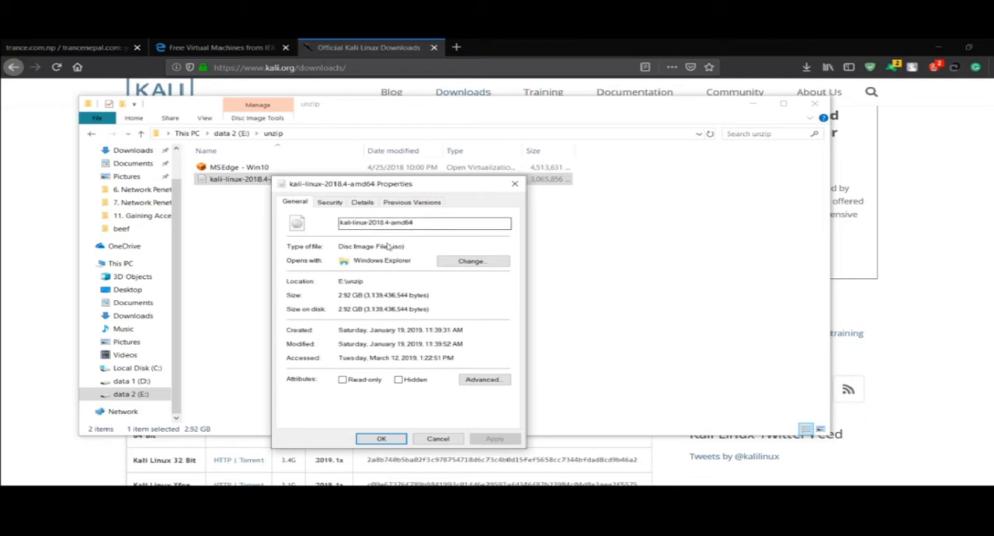
{"action": "left_click", "coordinate": [512, 185]}
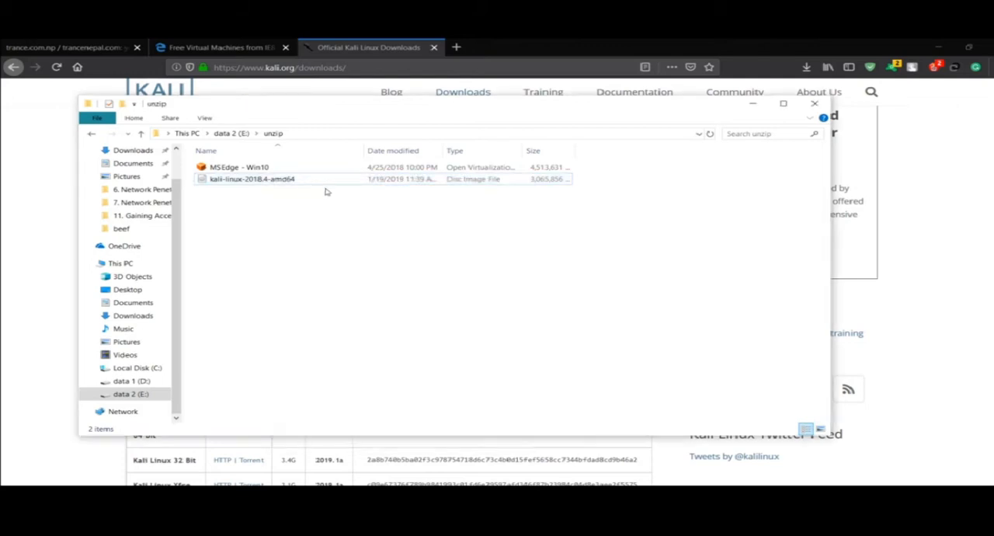
{"action": "left_click", "coordinate": [755, 106]}
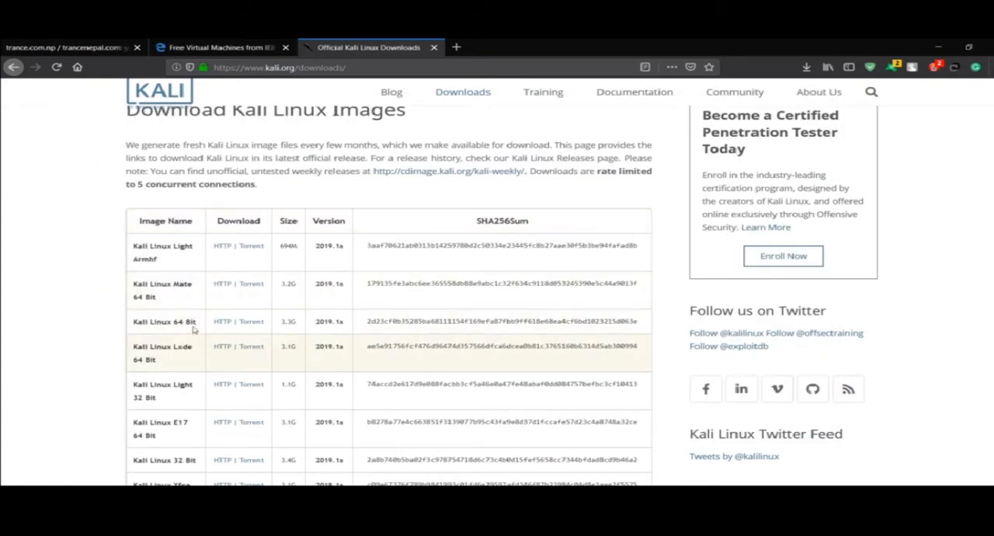
Compare the Kali Linux 64 Bit and Kali Linux 32 Bit entries in the download table by highlighting their architectures
{"action": "left_click_drag", "start_coordinate": [194, 321], "coordinate": [175, 321]}
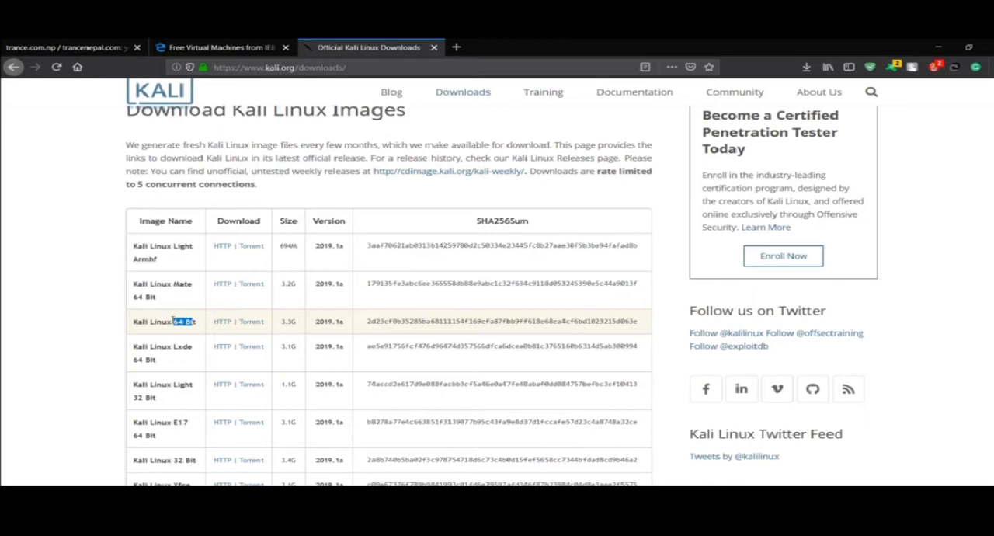
{"action": "left_click", "coordinate": [170, 320]}
{"action": "scroll", "coordinate": [170, 321], "scroll_direction": "down", "scroll_amount": 1}
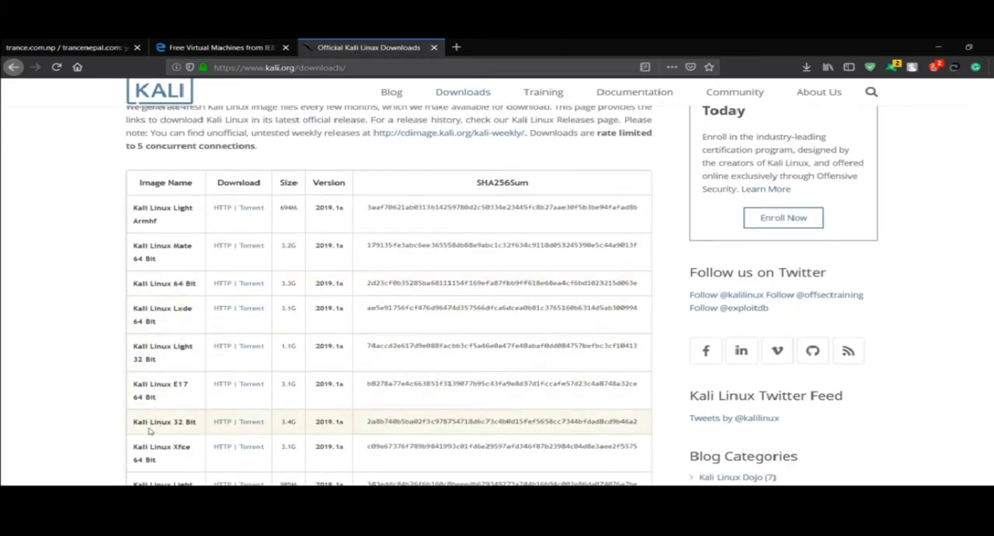
{"action": "left_click_drag", "start_coordinate": [170, 421], "coordinate": [200, 422]}
{"action": "left_click", "coordinate": [201, 422]}
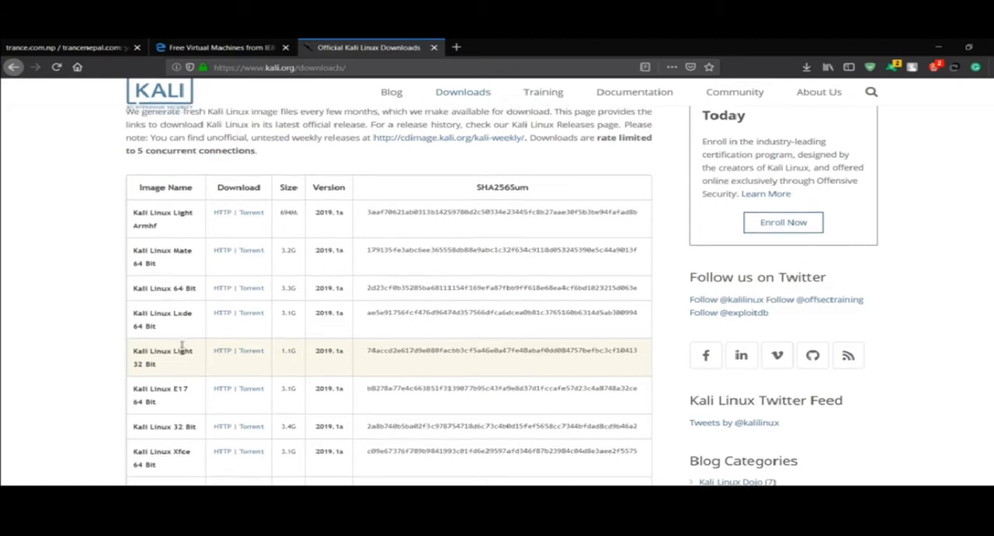
{"action": "scroll", "coordinate": [288, 198], "scroll_direction": "up", "scroll_amount": 3}
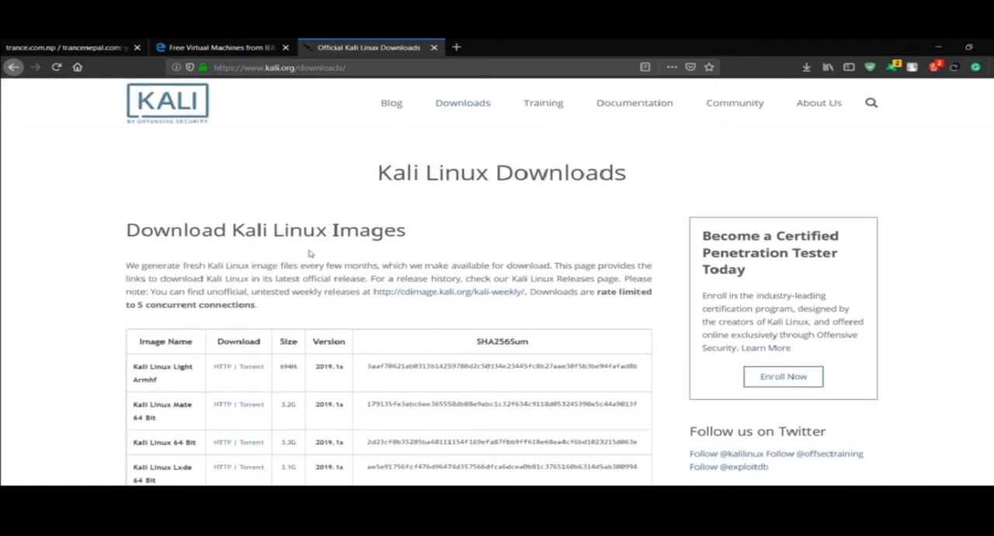
{"action": "scroll", "coordinate": [311, 264], "scroll_direction": "down", "scroll_amount": 4}
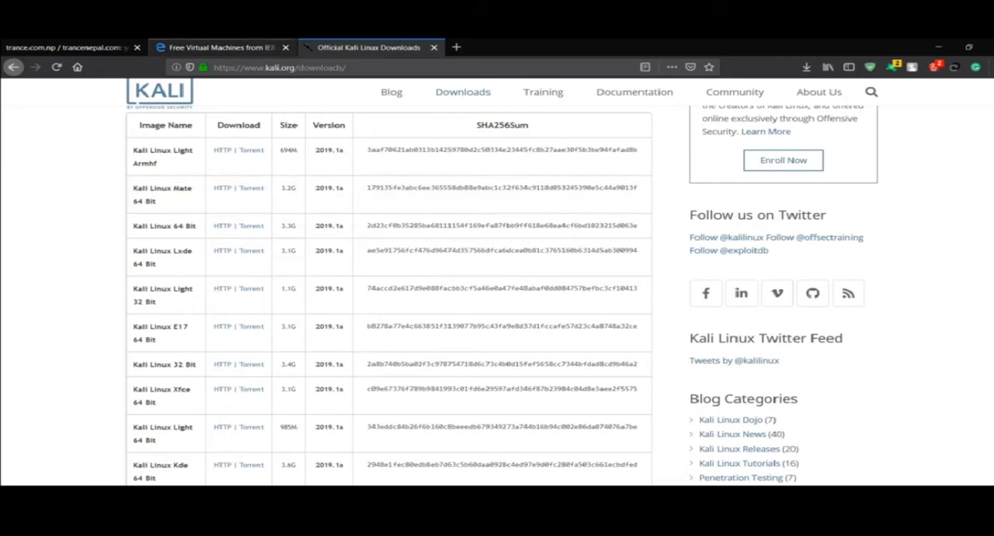
Switch to the Microsoft Edge virtual machines page and view its address and download selection fields
{"action": "left_click", "coordinate": [242, 42]}
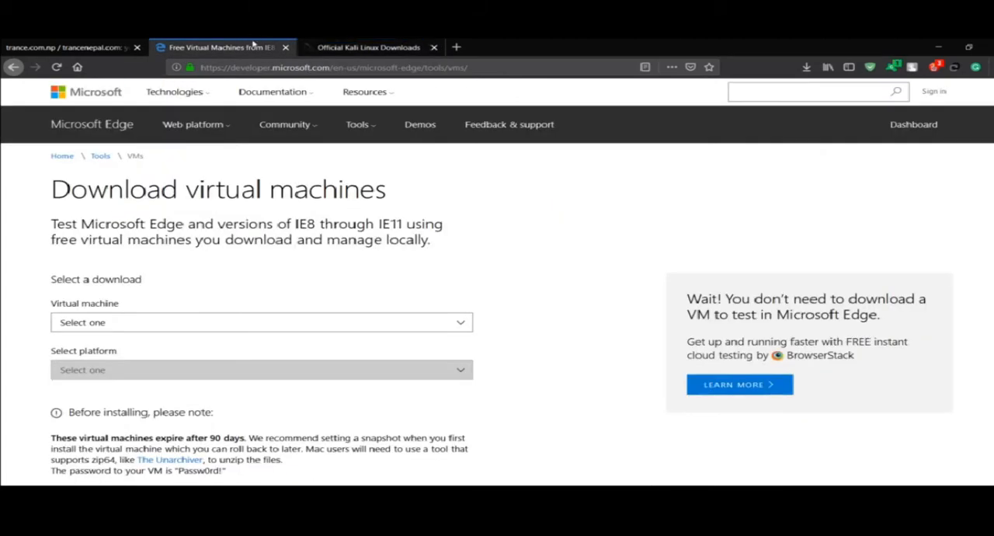
{"action": "left_click", "coordinate": [321, 68]}
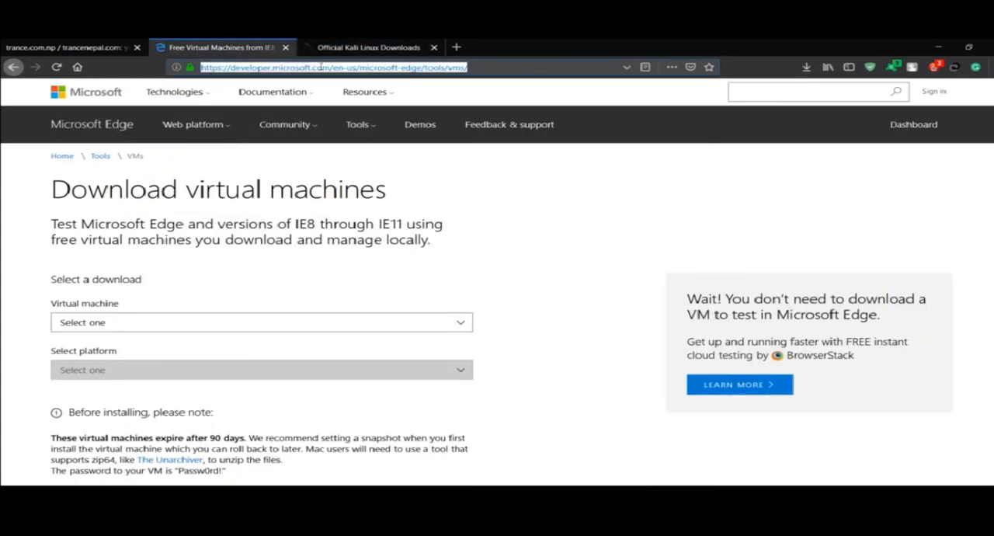
{"action": "left_click", "coordinate": [351, 65]}
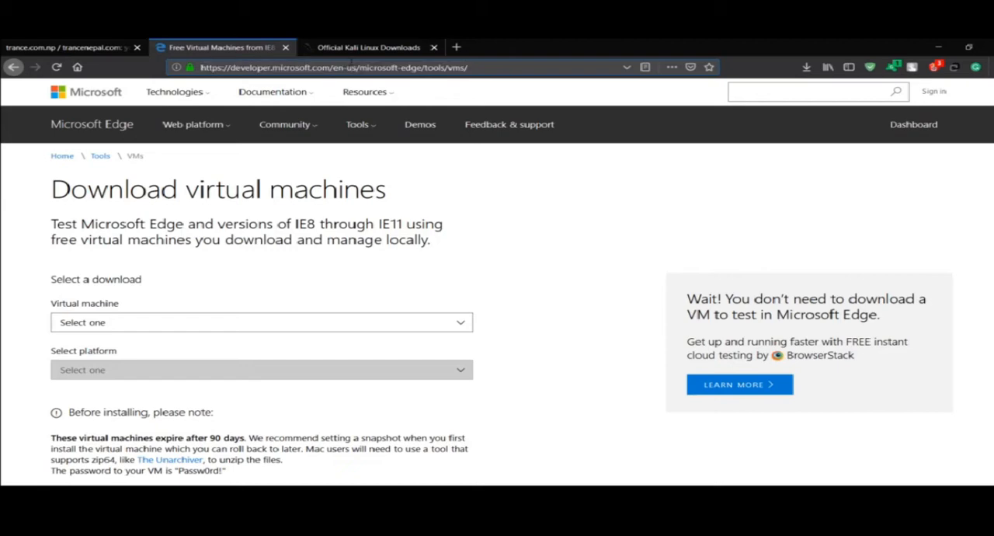
{"action": "scroll", "coordinate": [232, 290], "scroll_direction": "down", "scroll_amount": 1}
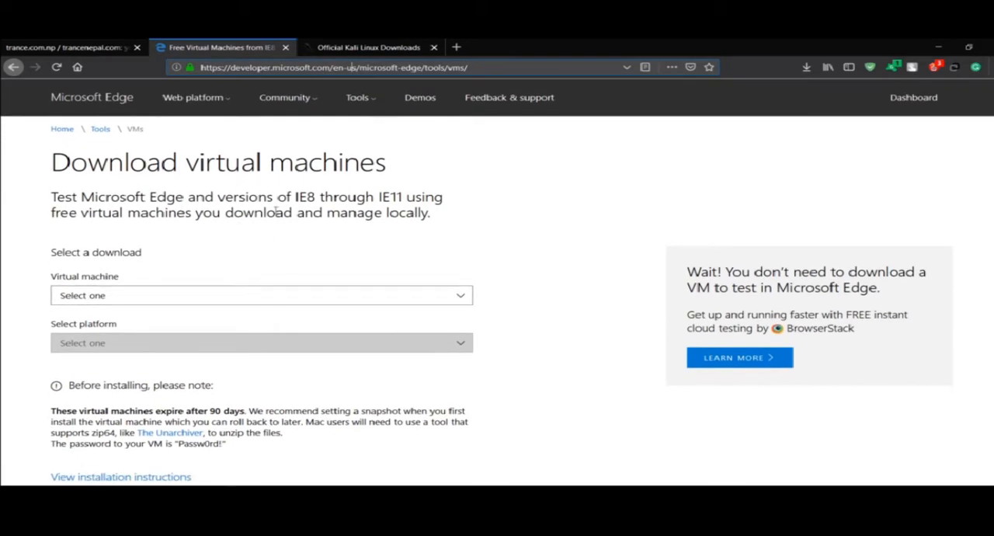
Choose MSEdge on Win10 (x64) Stable (17.17134) as the virtual machine and VirtualBox as its platform for the download
{"action": "left_click_drag", "start_coordinate": [286, 162], "coordinate": [424, 196]}
{"action": "left_click", "coordinate": [428, 190]}
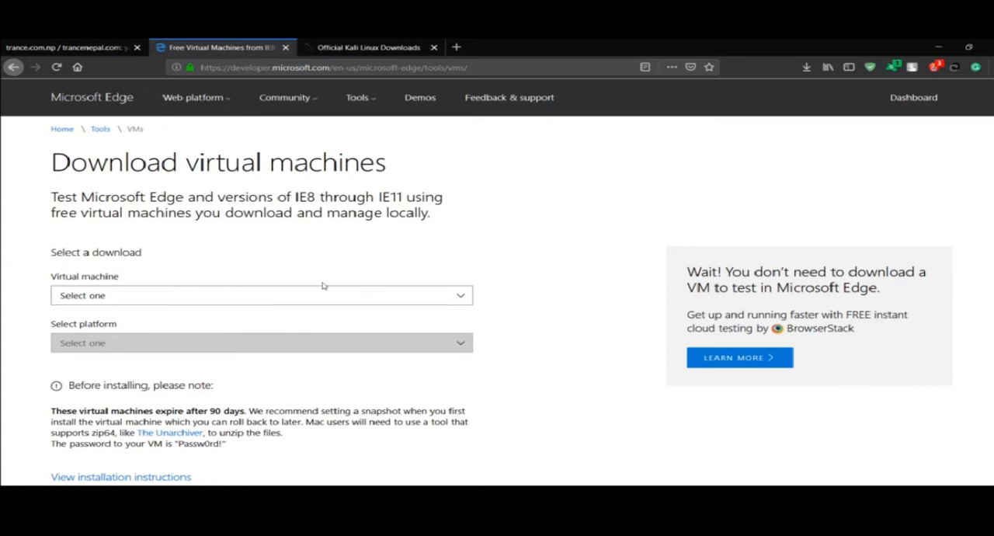
{"action": "left_click", "coordinate": [287, 298]}
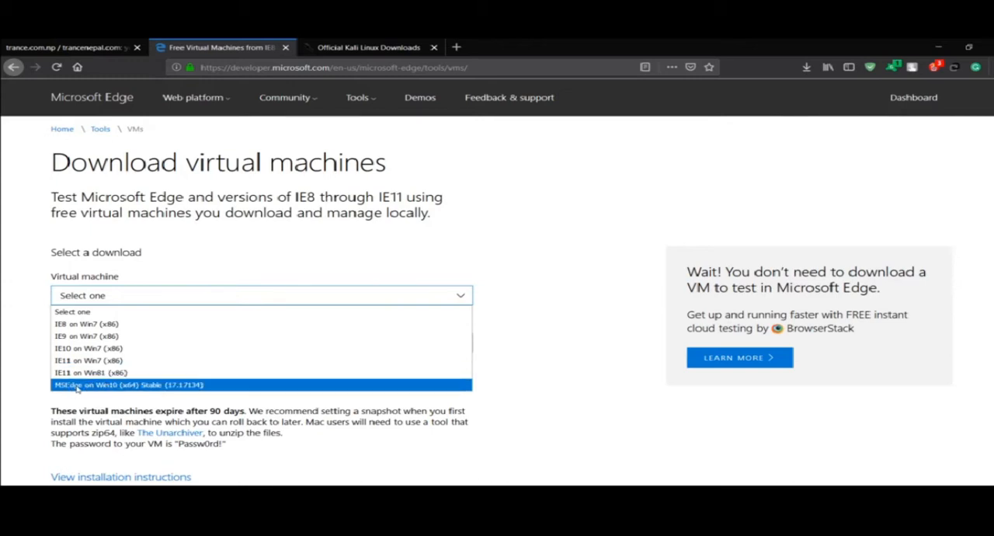
{"action": "left_click", "coordinate": [124, 388]}
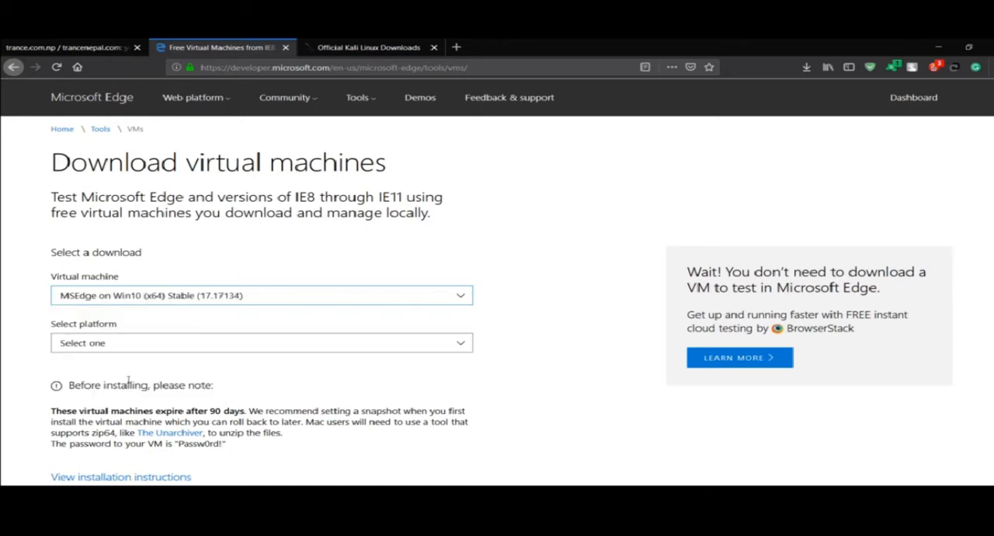
{"action": "left_click", "coordinate": [160, 344]}
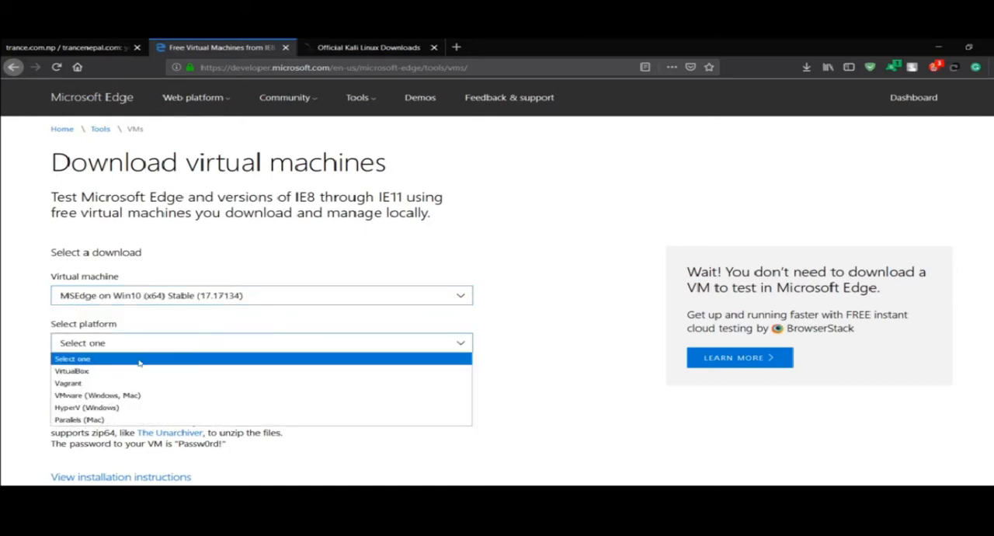
{"action": "left_click", "coordinate": [83, 374]}
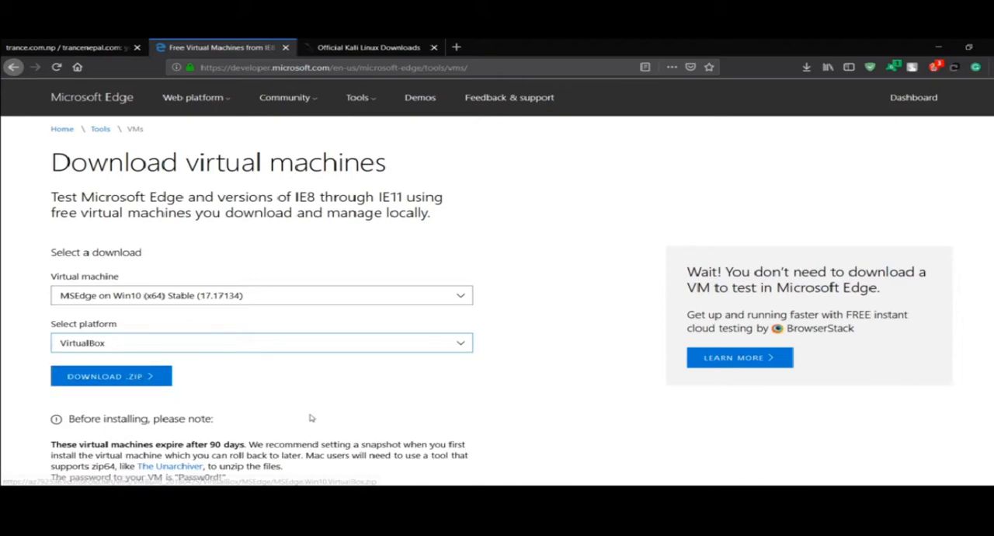
Switch to the unzip folder, check the file properties of MSEdge - Win10, and select the kali-linux-2018.4-amd64 image
{"action": "key", "text": "alt+Tab"}
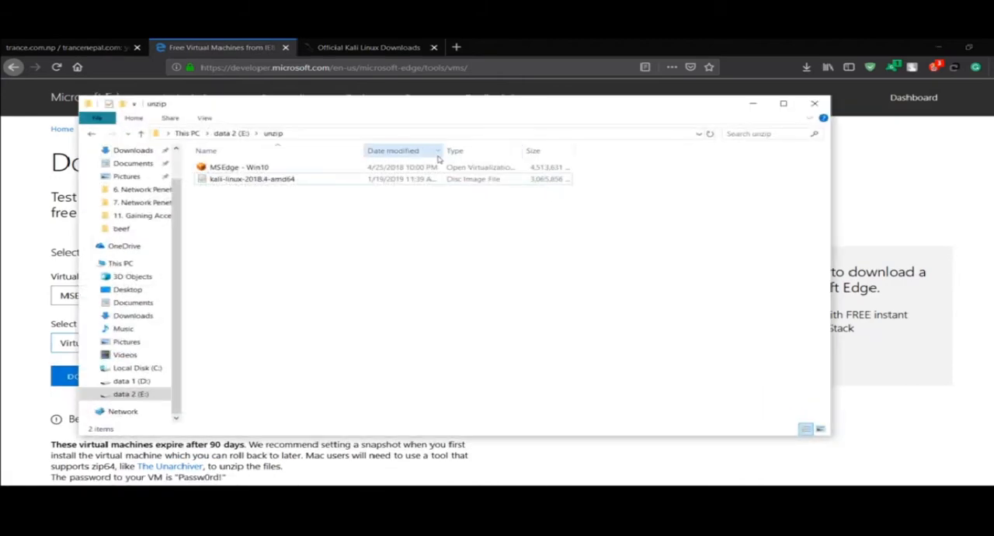
{"action": "left_click", "coordinate": [416, 170]}
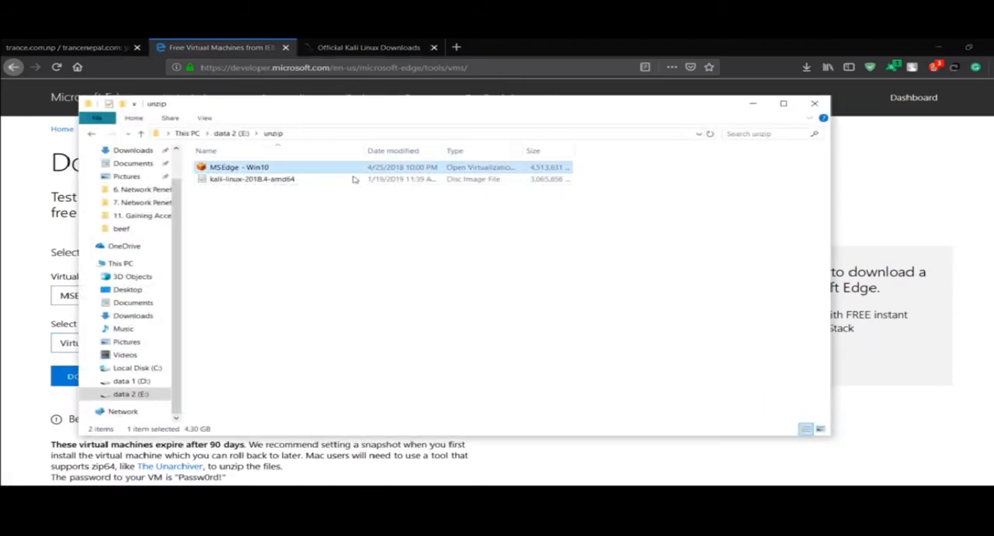
{"action": "right_click", "coordinate": [392, 170]}
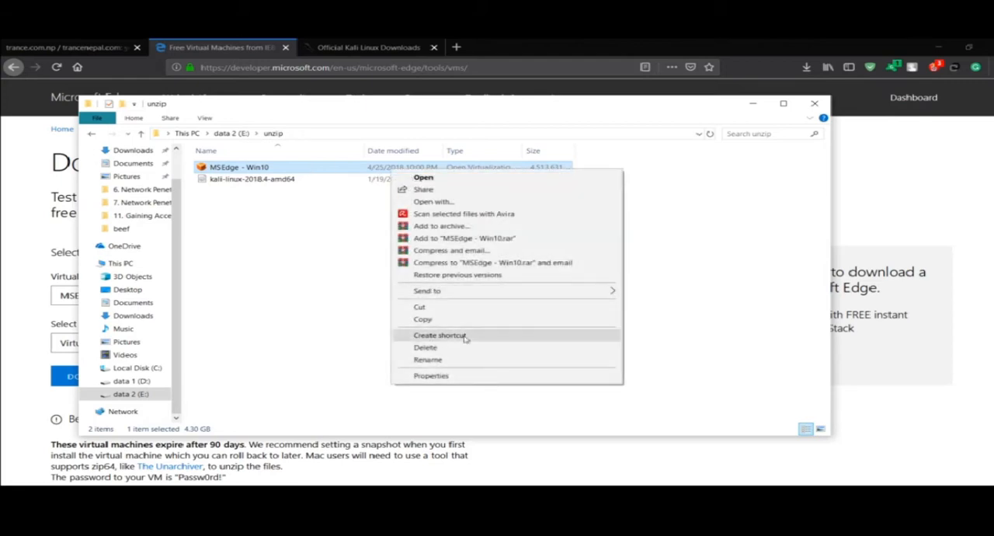
{"action": "left_click", "coordinate": [446, 378]}
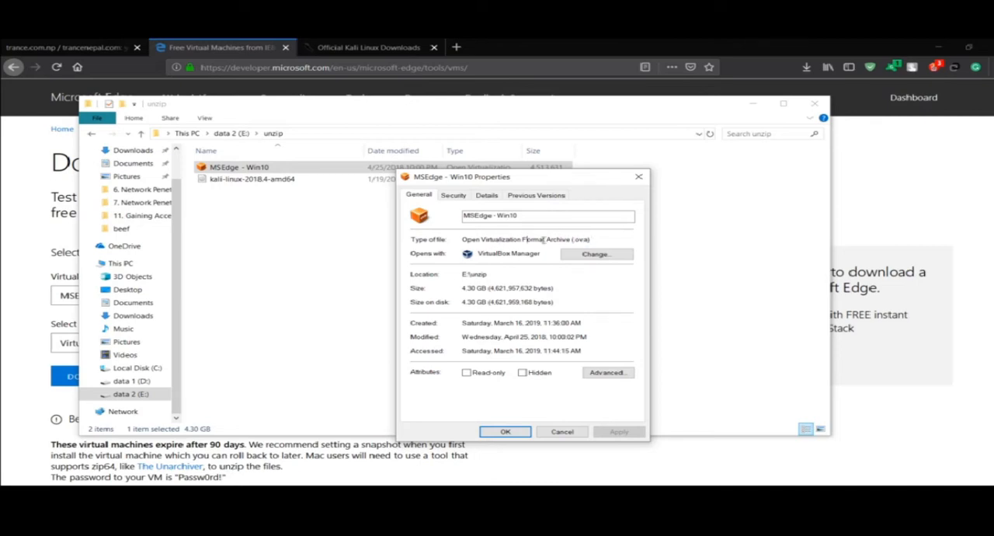
{"action": "left_click", "coordinate": [638, 176]}
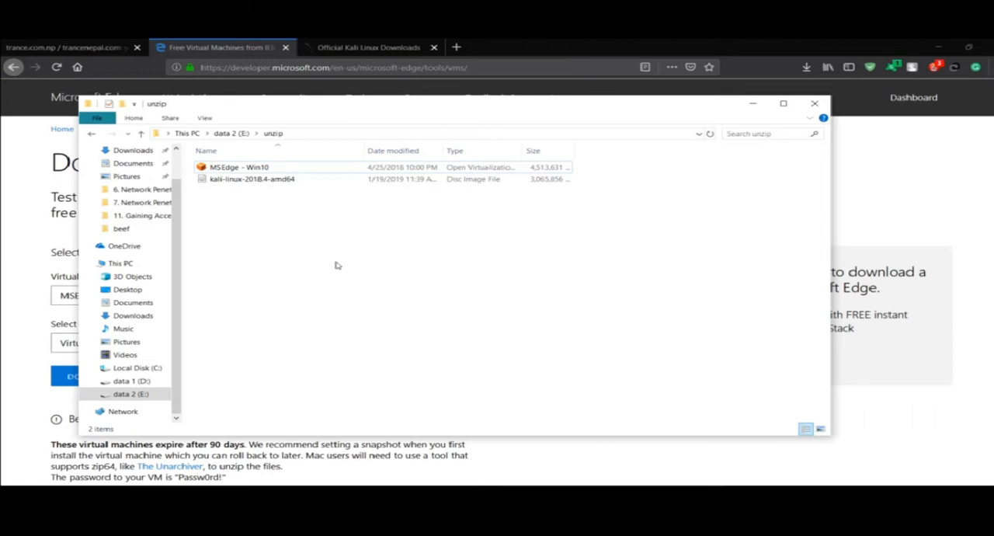
{"action": "left_click", "coordinate": [392, 185]}
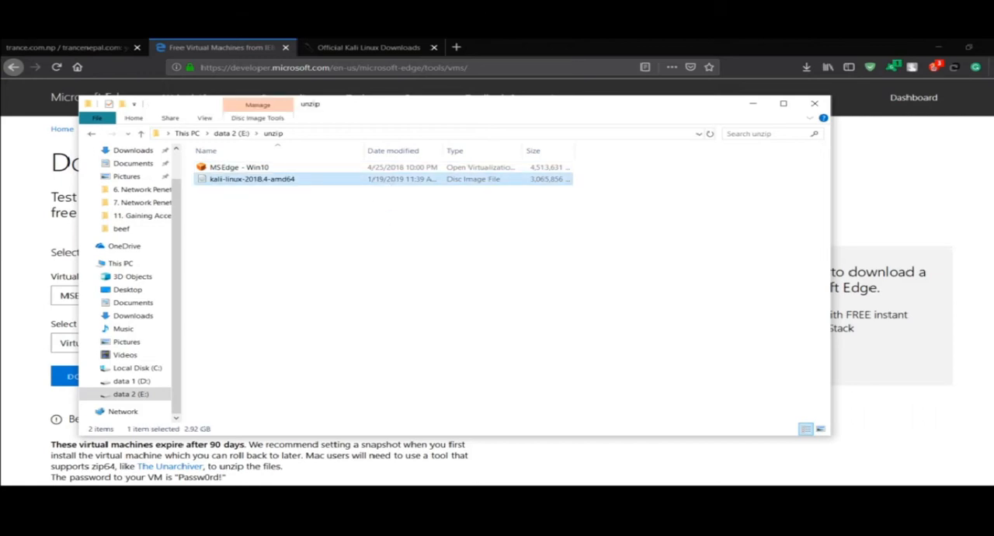
Switch to VirtualBox Manager and begin a new virtual machine named kalinew with type Linux and version Debian (64-bit)
{"action": "key", "text": "alt+Tab"}
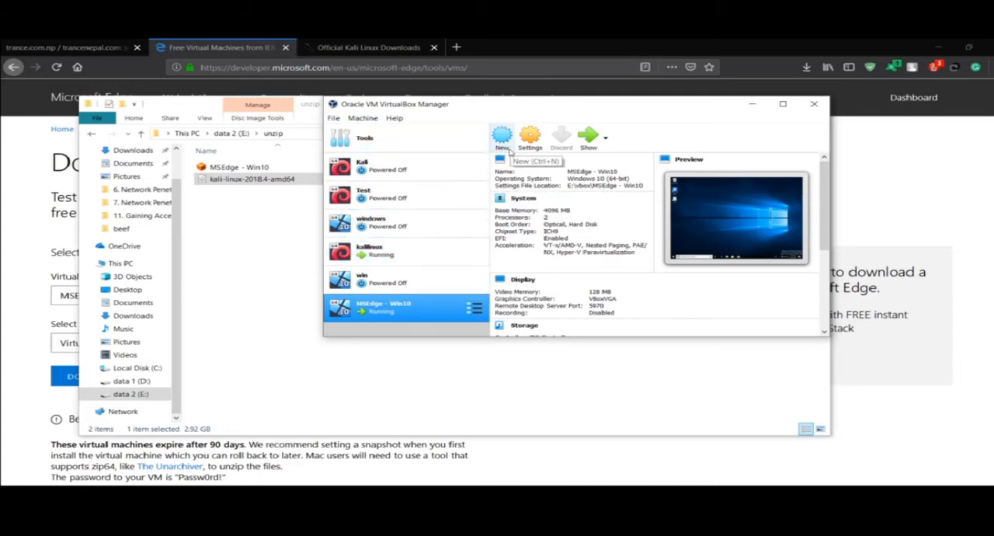
{"action": "left_click", "coordinate": [503, 141]}
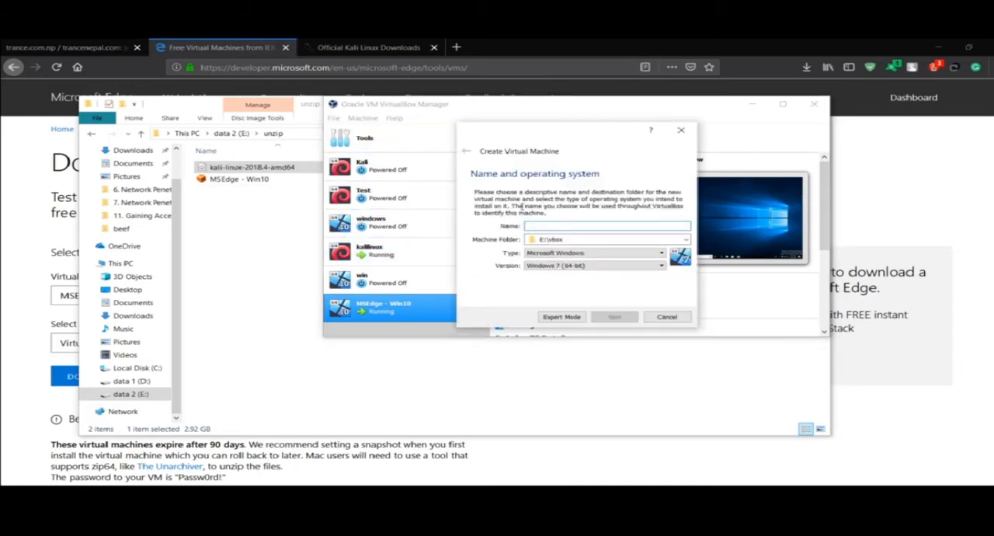
{"action": "type", "text": "kali"}
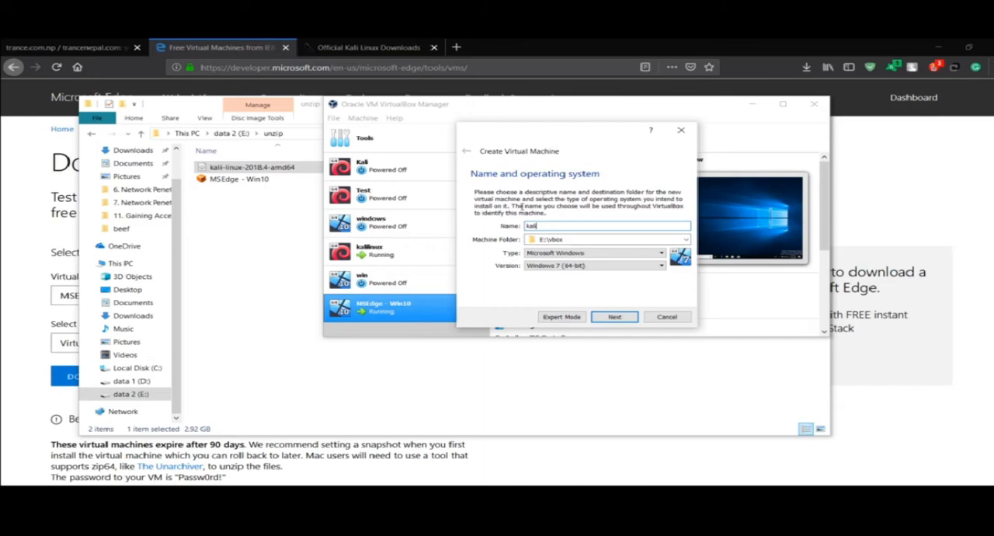
{"action": "type", "text": "new"}
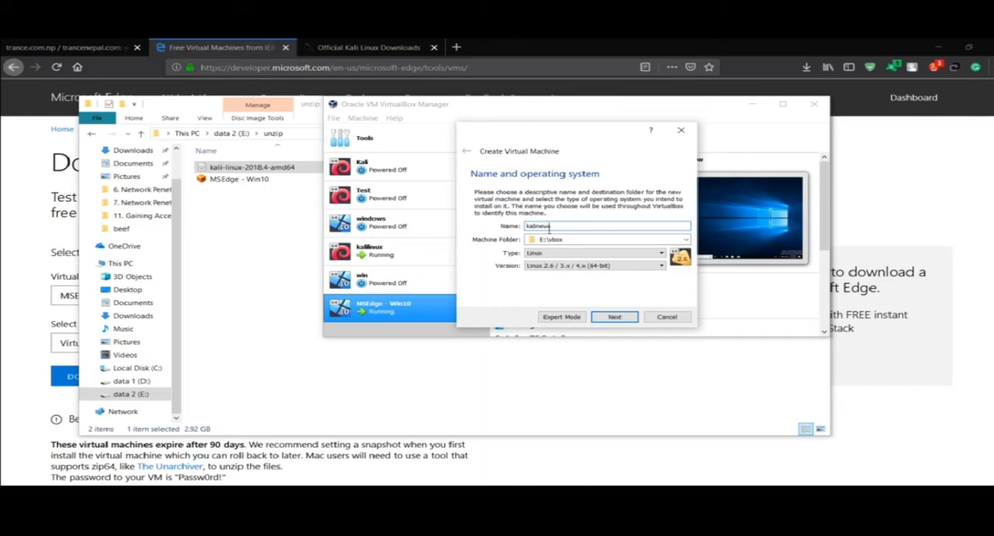
{"action": "left_click", "coordinate": [600, 257]}
{"action": "left_click", "coordinate": [602, 258]}
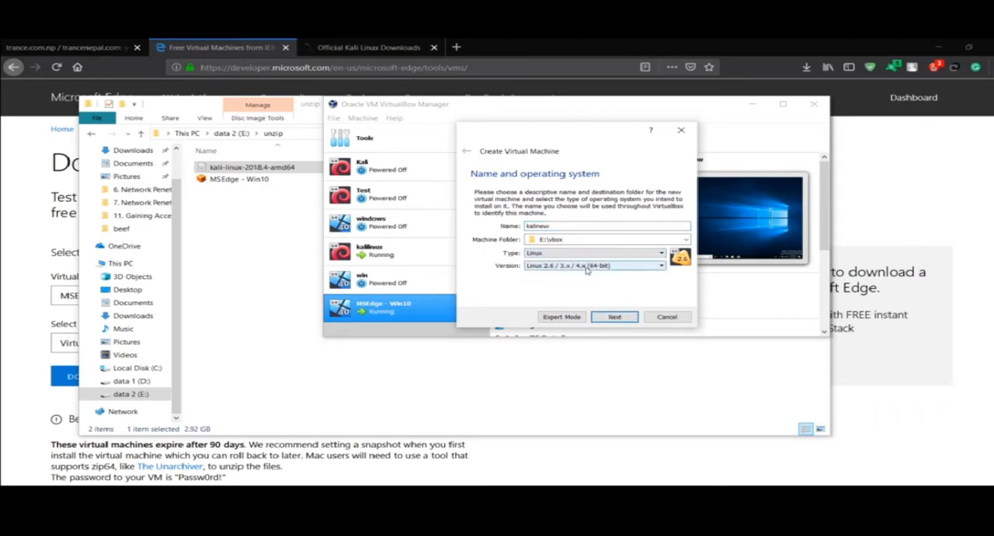
{"action": "left_click", "coordinate": [600, 265]}
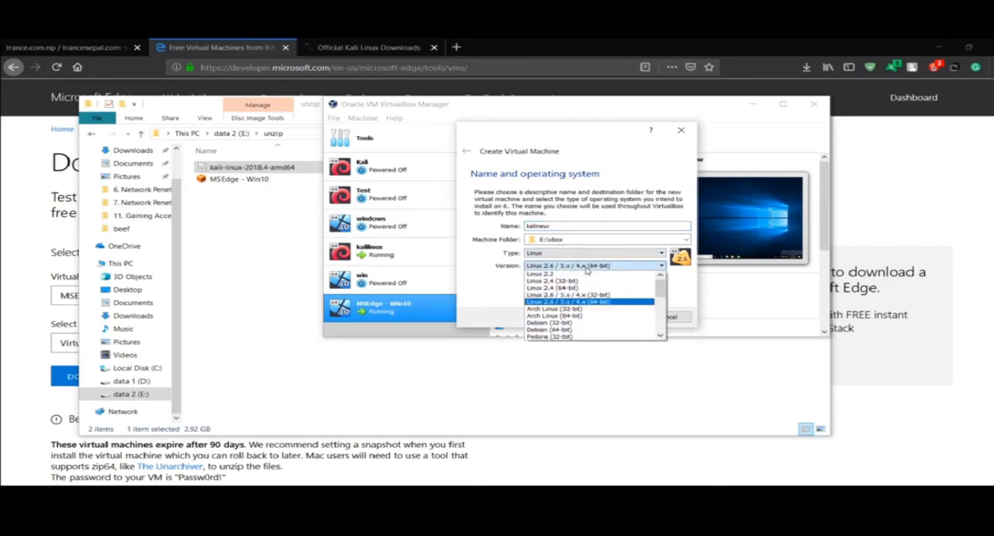
{"action": "left_click", "coordinate": [557, 332]}
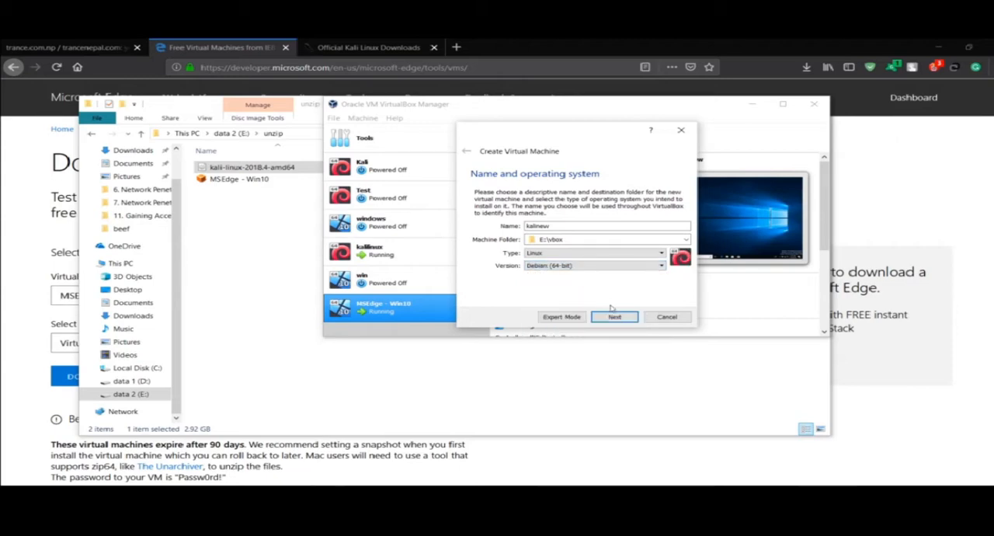
{"action": "left_click", "coordinate": [614, 318]}
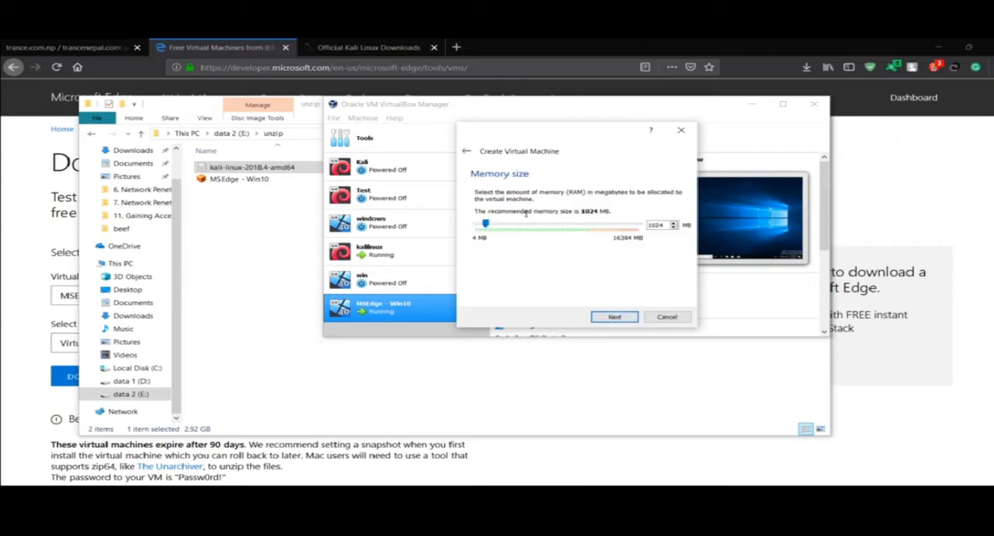
Allocate 2048 MB of memory to the new virtual machine and continue to the hard disk options
{"action": "left_click", "coordinate": [522, 225]}
{"action": "left_click_drag", "start_coordinate": [522, 225], "coordinate": [497, 226]}
{"action": "left_click", "coordinate": [614, 316]}
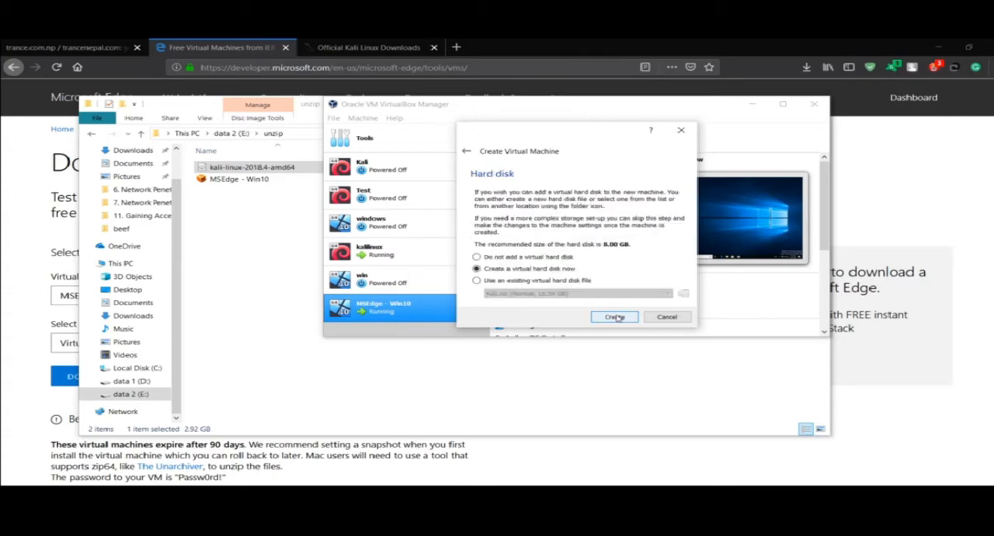
Create a dynamically allocated VDI hard disk for kalinew, enlarging it beyond the recommended 8 GB
{"action": "left_click", "coordinate": [614, 317]}
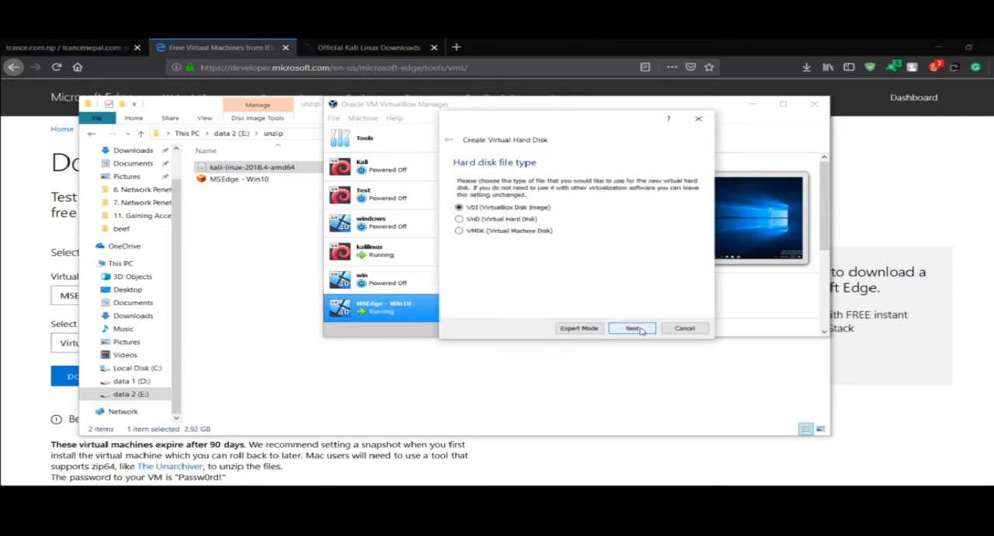
{"action": "left_click", "coordinate": [640, 330]}
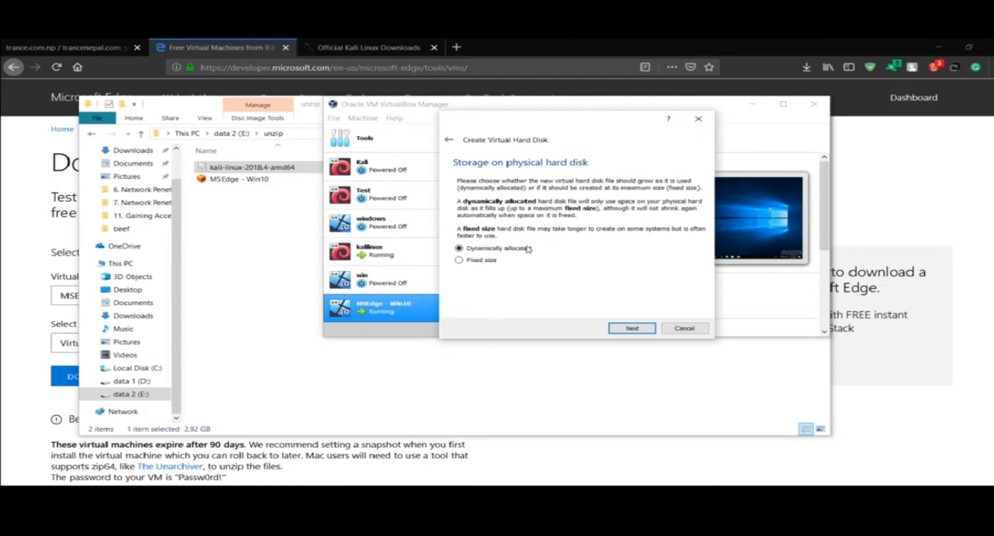
{"action": "left_click", "coordinate": [633, 329]}
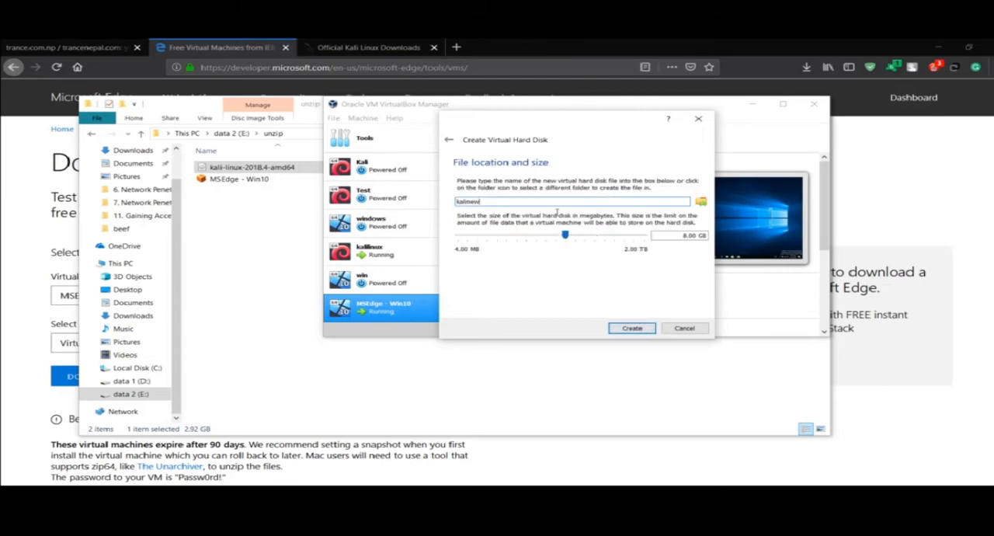
{"action": "mouse_move", "coordinate": [578, 239]}
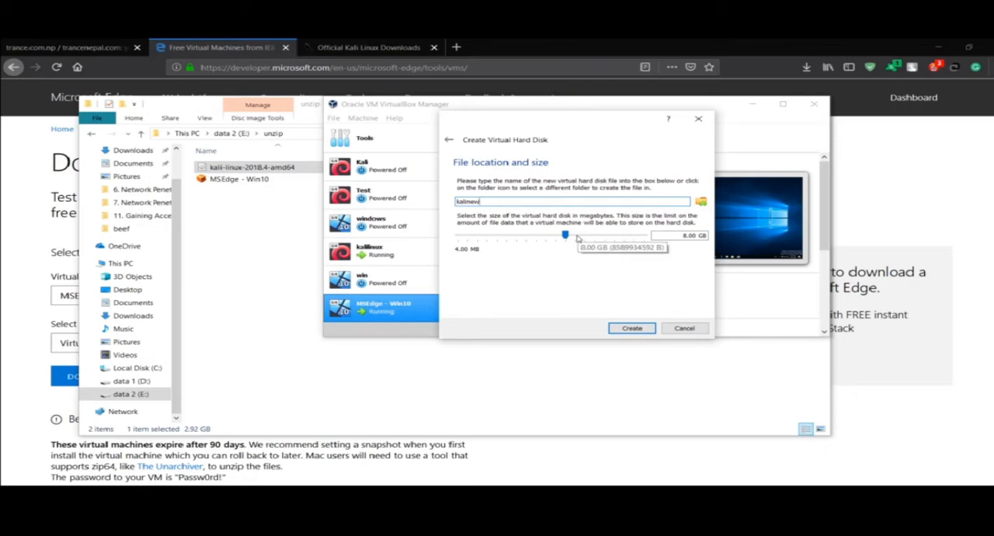
{"action": "left_click", "coordinate": [583, 237]}
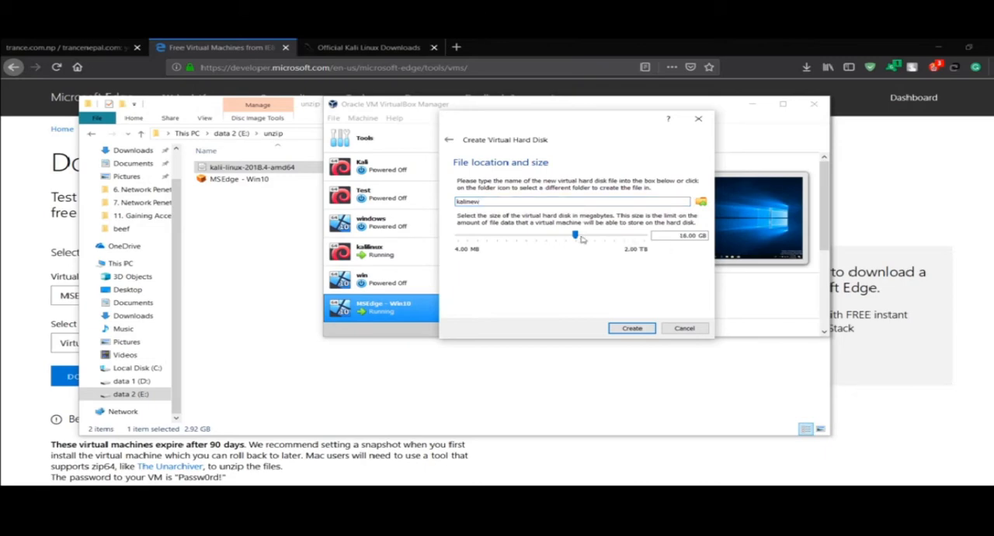
{"action": "left_click_drag", "start_coordinate": [583, 238], "coordinate": [581, 239]}
{"action": "left_click_drag", "start_coordinate": [589, 235], "coordinate": [584, 236]}
{"action": "left_click", "coordinate": [621, 328]}
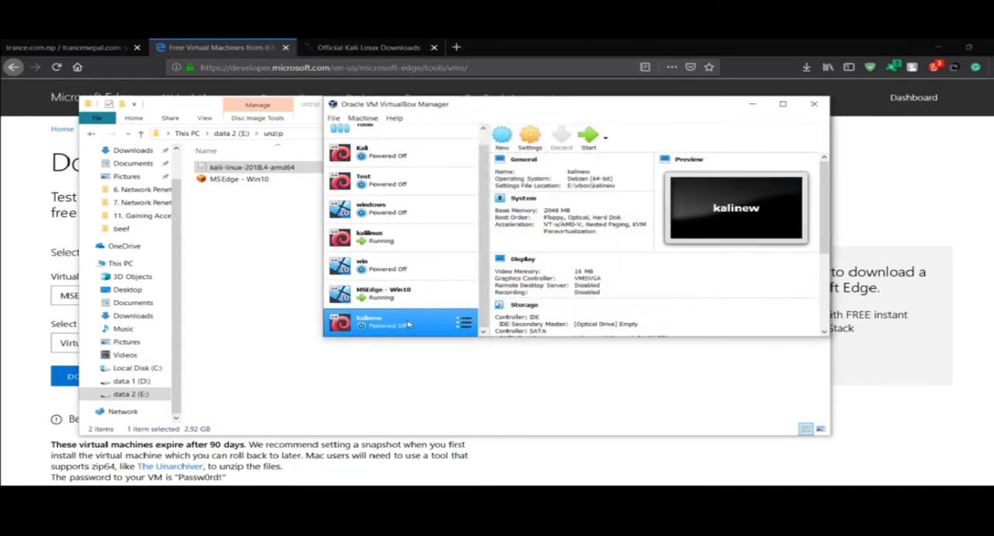
Open the kalinew machine's settings and assign it 3 processors
{"action": "left_click", "coordinate": [527, 137]}
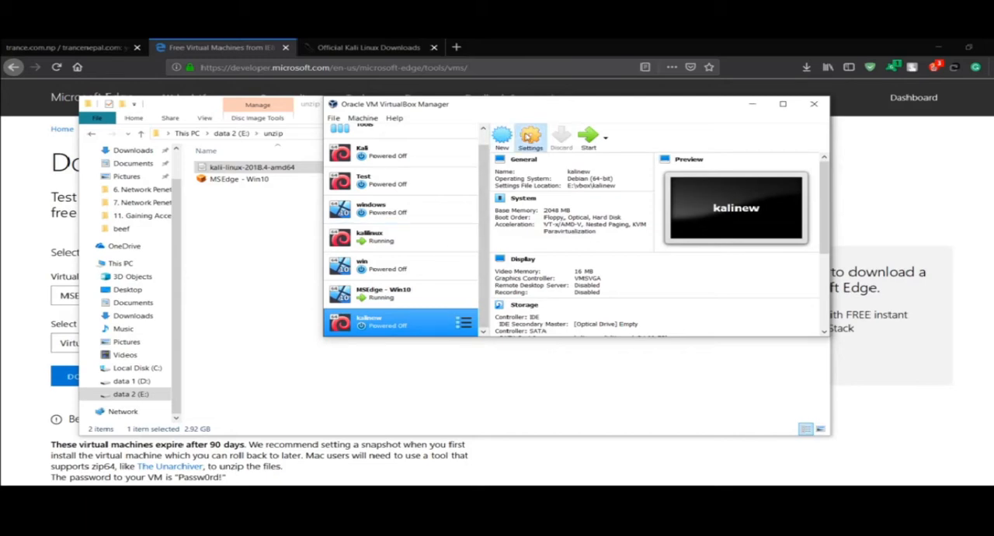
{"action": "left_click", "coordinate": [435, 155]}
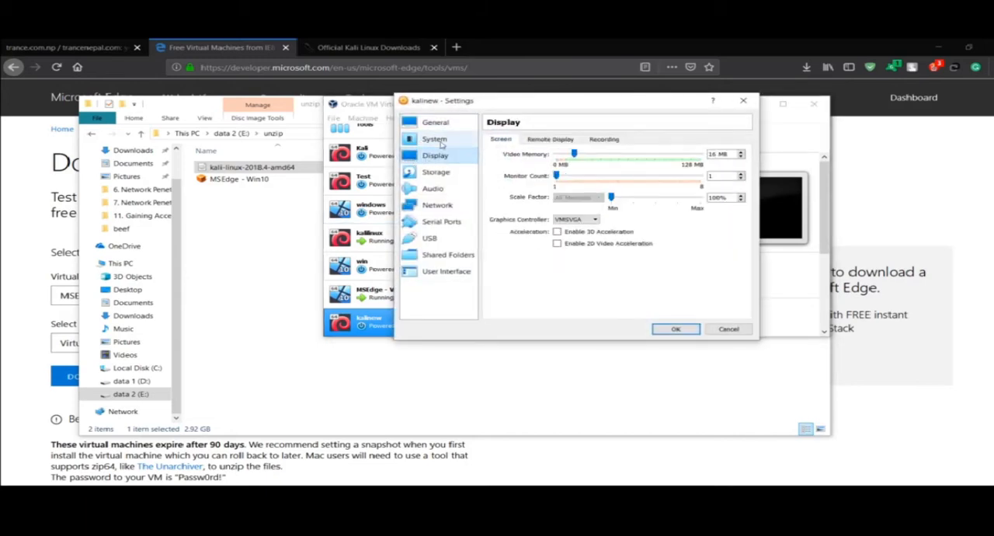
{"action": "left_click", "coordinate": [439, 141]}
{"action": "left_click", "coordinate": [561, 141]}
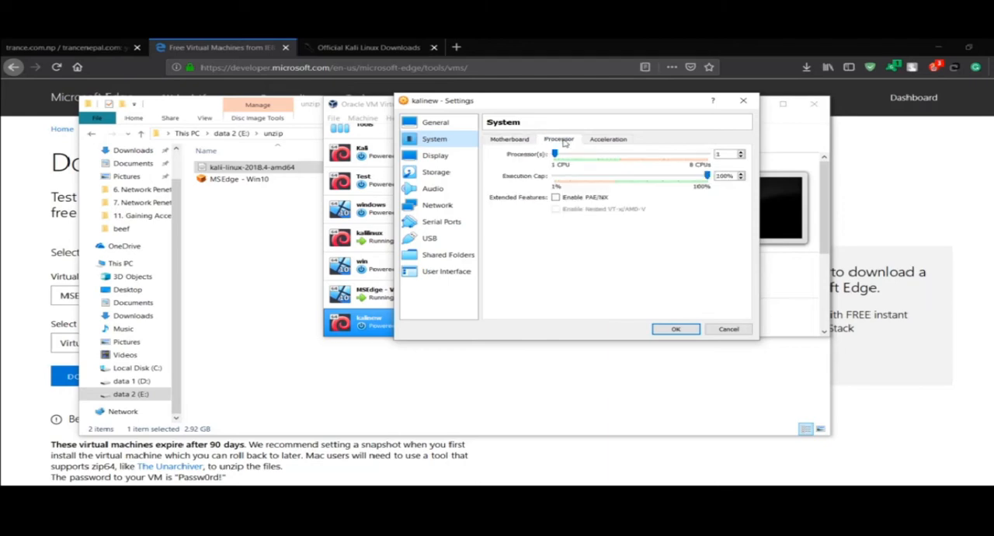
{"action": "left_click", "coordinate": [586, 155]}
{"action": "left_click_drag", "start_coordinate": [586, 154], "coordinate": [620, 154]}
{"action": "left_click", "coordinate": [604, 156]}
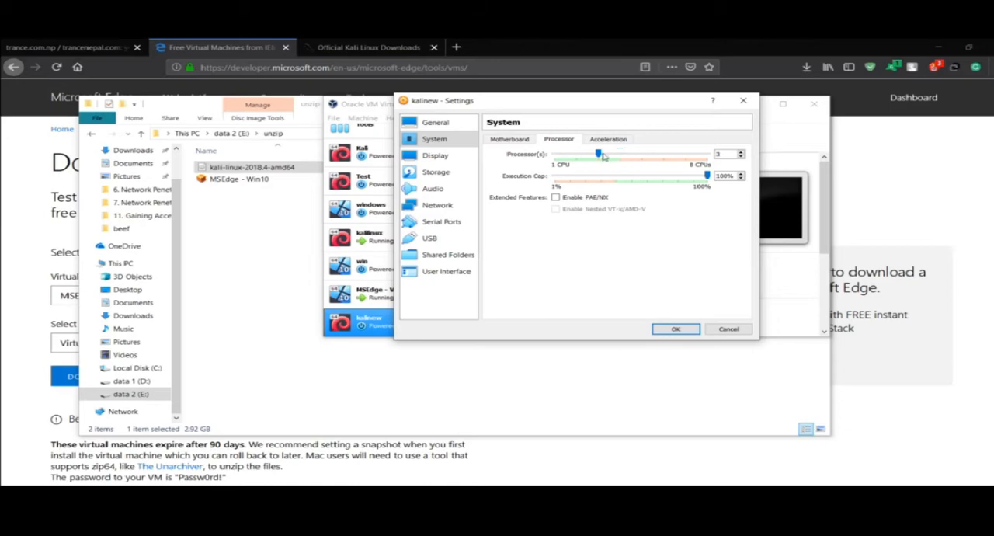
Load kali-linux-2018.4-amd64.iso from the unzip folder on drive E into kalinew's empty optical drive and save the settings
{"action": "left_click", "coordinate": [468, 173]}
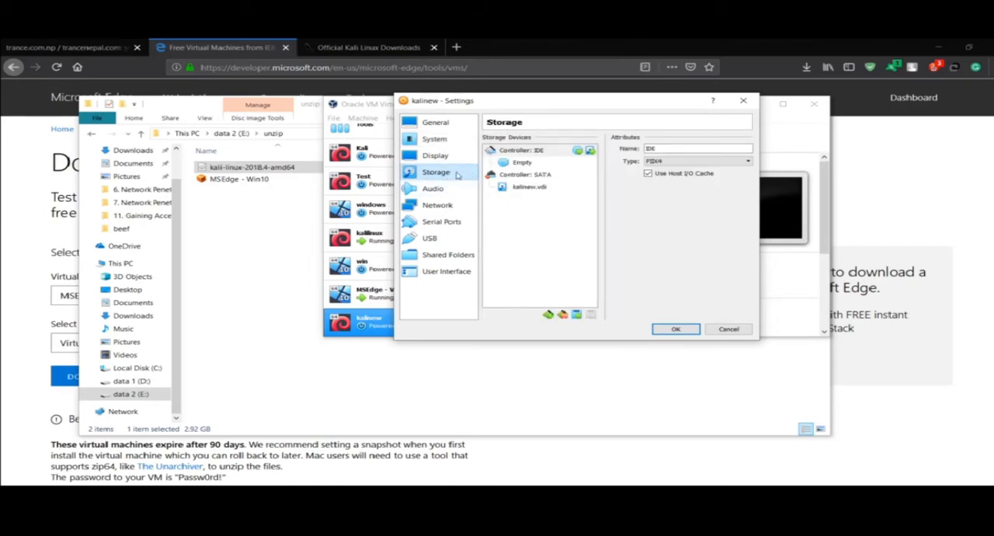
{"action": "left_click", "coordinate": [533, 166]}
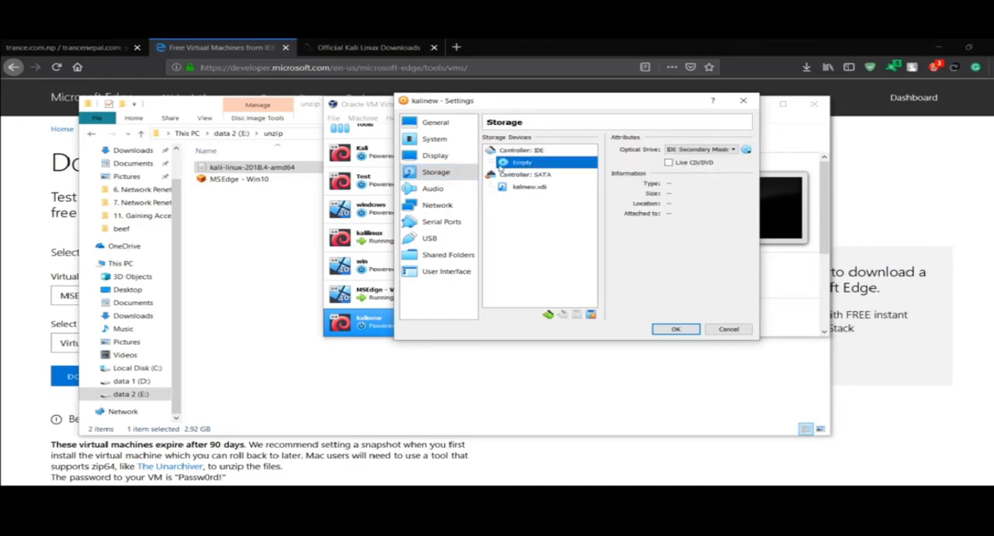
{"action": "left_click", "coordinate": [747, 150]}
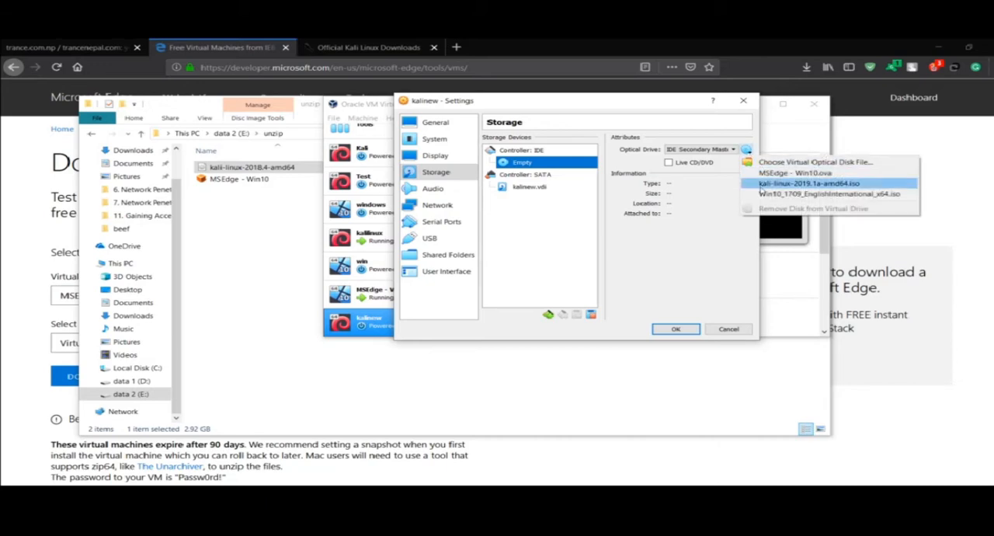
{"action": "left_click", "coordinate": [776, 161]}
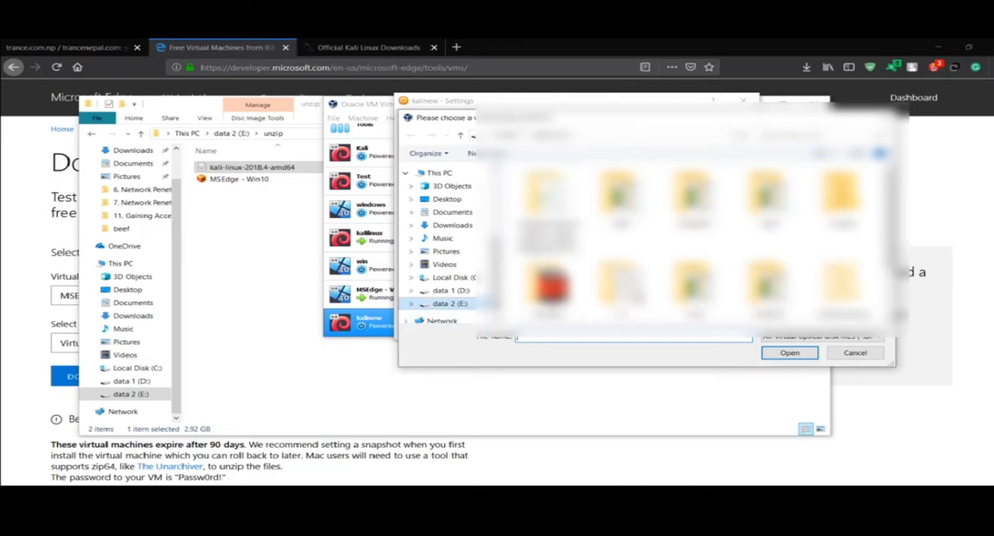
{"action": "double_click", "coordinate": [611, 271]}
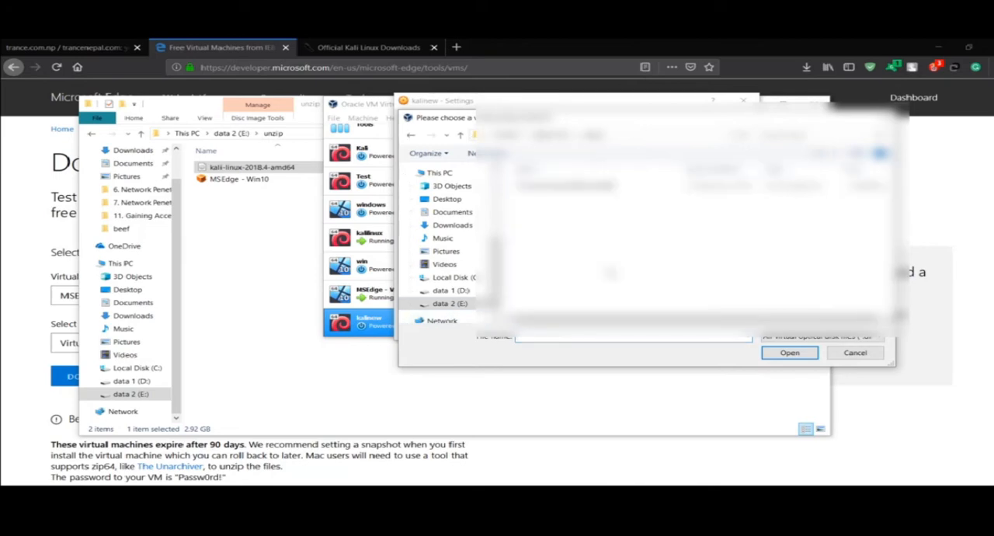
{"action": "left_click", "coordinate": [582, 187]}
{"action": "double_click", "coordinate": [582, 187]}
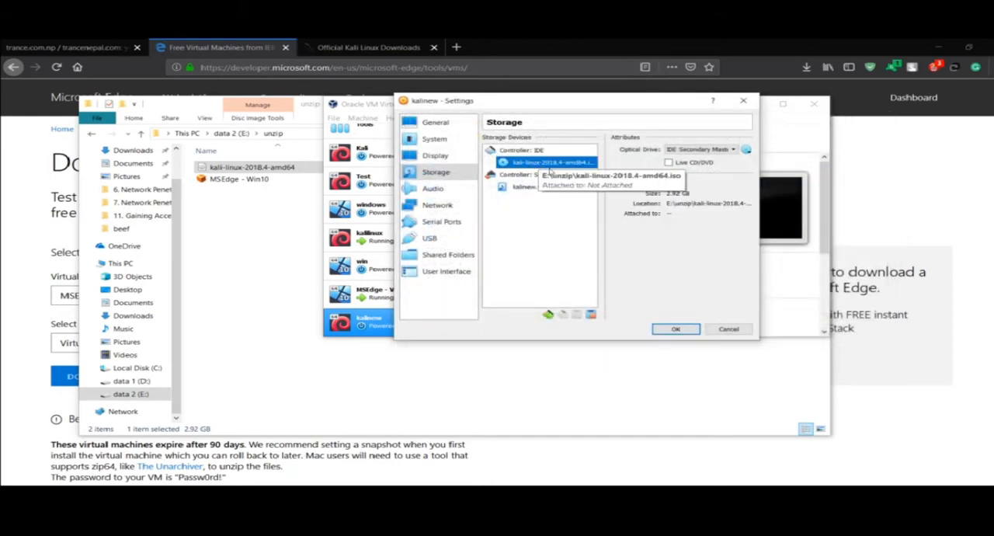
{"action": "left_click", "coordinate": [672, 329]}
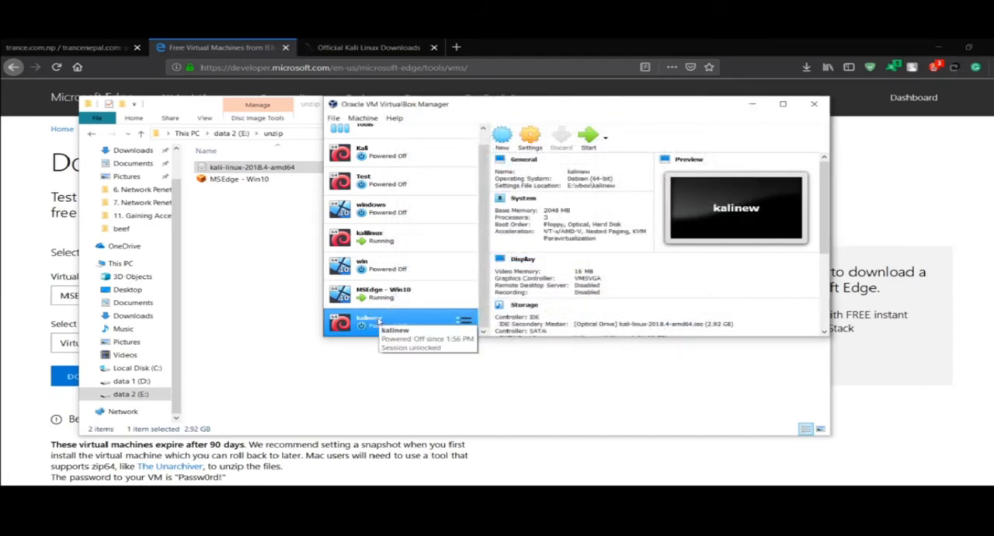
Start the kalinew machine and choose the text-mode Install entry in the Kali boot menu, dismissing the VirtualBox notices
{"action": "left_click", "coordinate": [584, 143]}
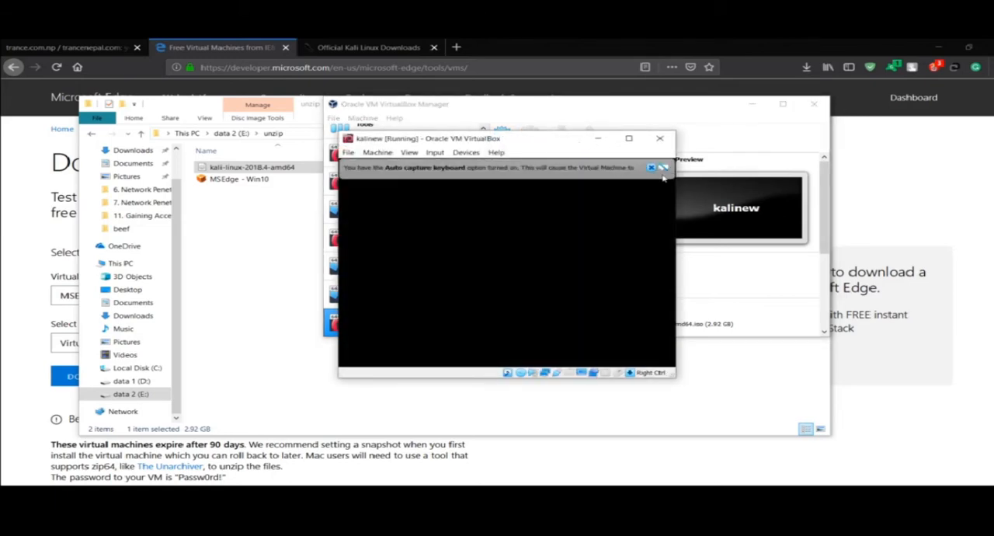
{"action": "left_click", "coordinate": [651, 168]}
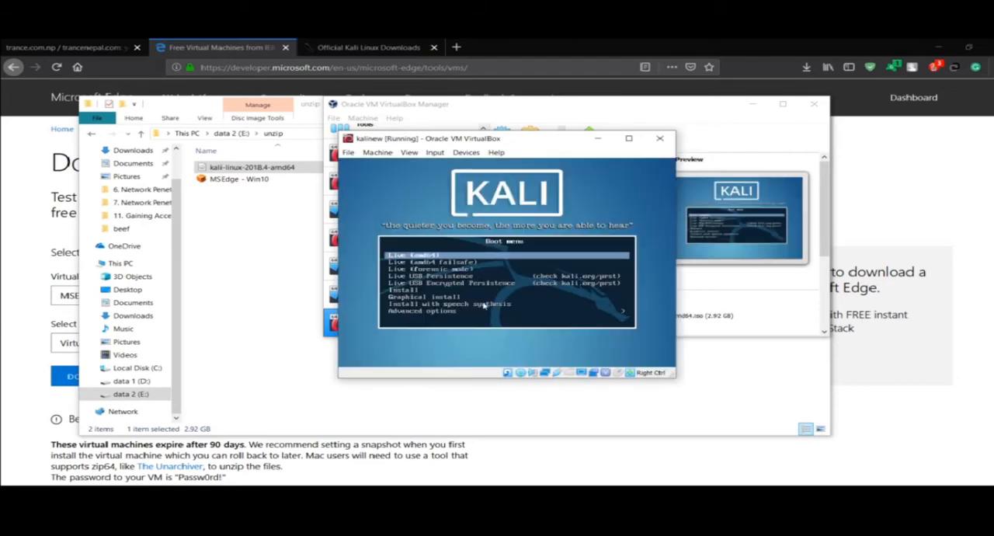
{"action": "key", "text": "Down"}
{"action": "key", "text": "Down"}
{"action": "key", "text": "Down"}
{"action": "key", "text": "Down"}
{"action": "key", "text": "Down"}
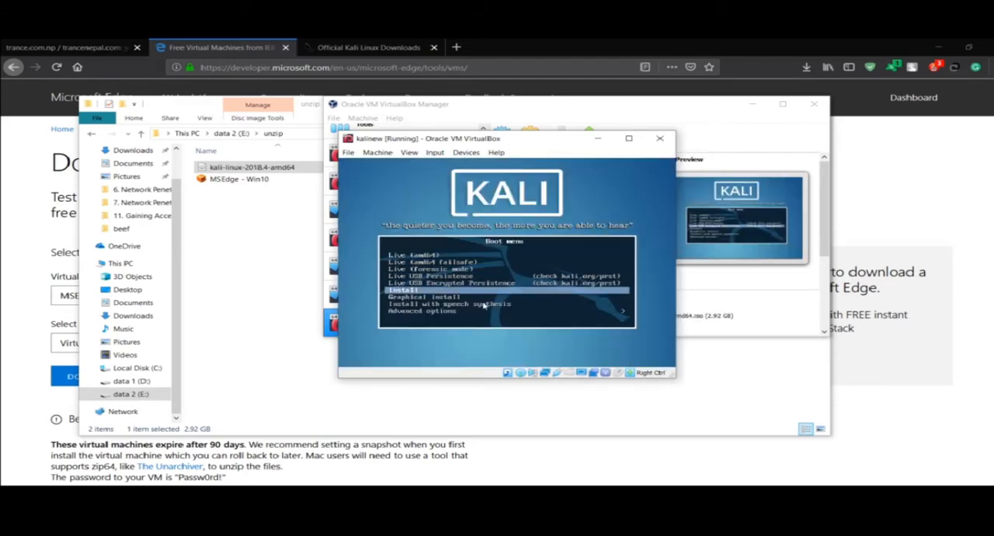
{"action": "key", "text": "Return"}
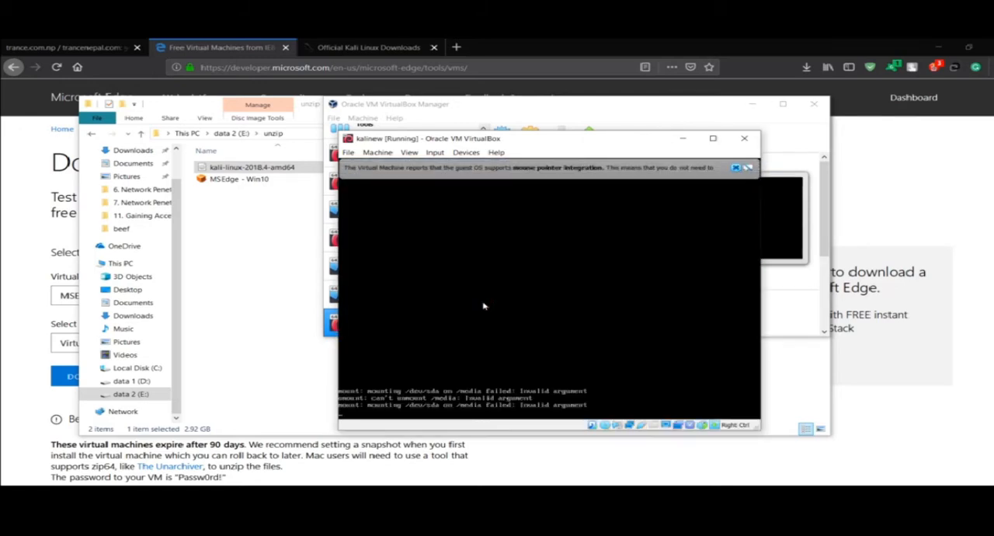
{"action": "left_click", "coordinate": [736, 169]}
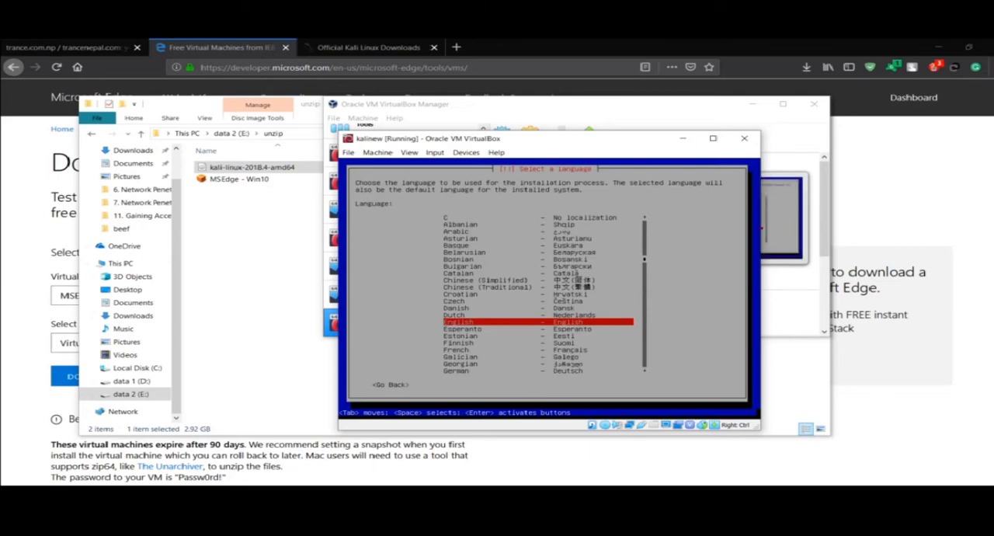
Set the installer language to English, the location to United States and the keymap to American English
{"action": "key", "text": "Return"}
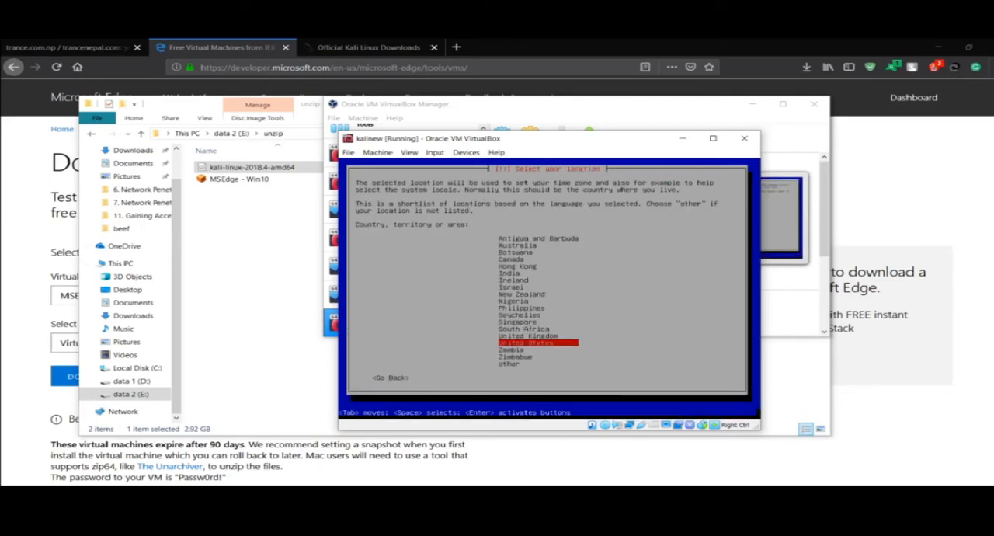
{"action": "key", "text": "Return"}
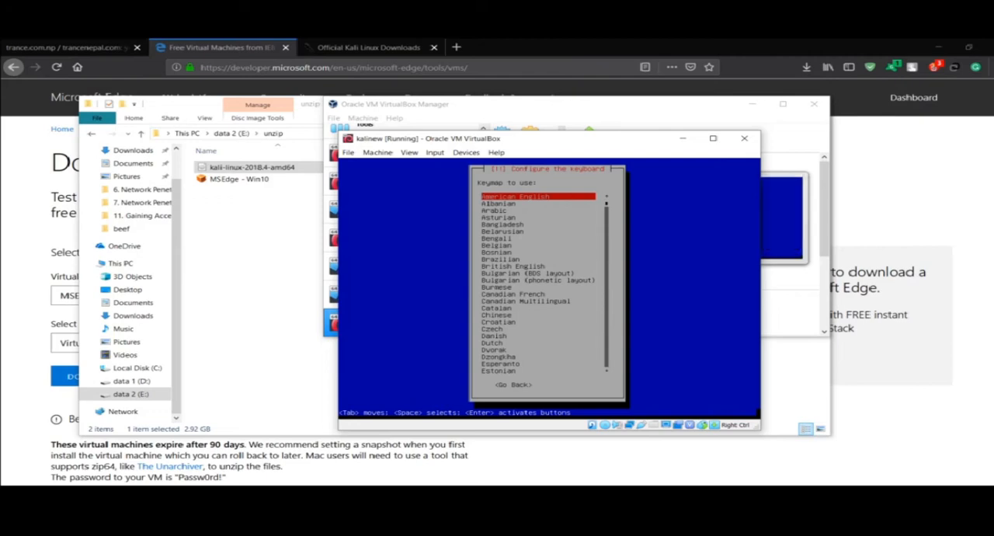
{"action": "key", "text": "Return"}
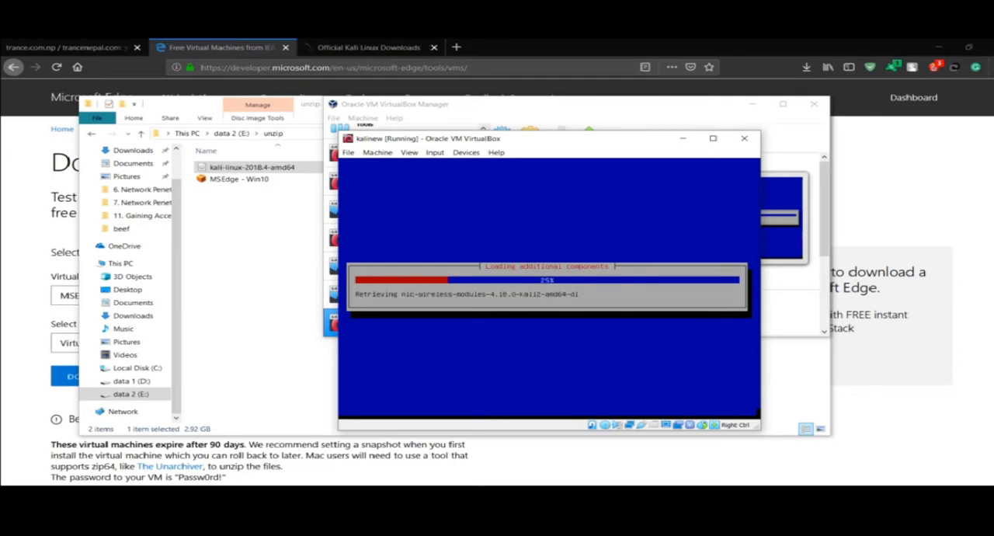
Open the MSEdge - Win10 appliance from the unzip folder, review its suggested settings and start importing it into E:\vbox
{"action": "left_click", "coordinate": [262, 277]}
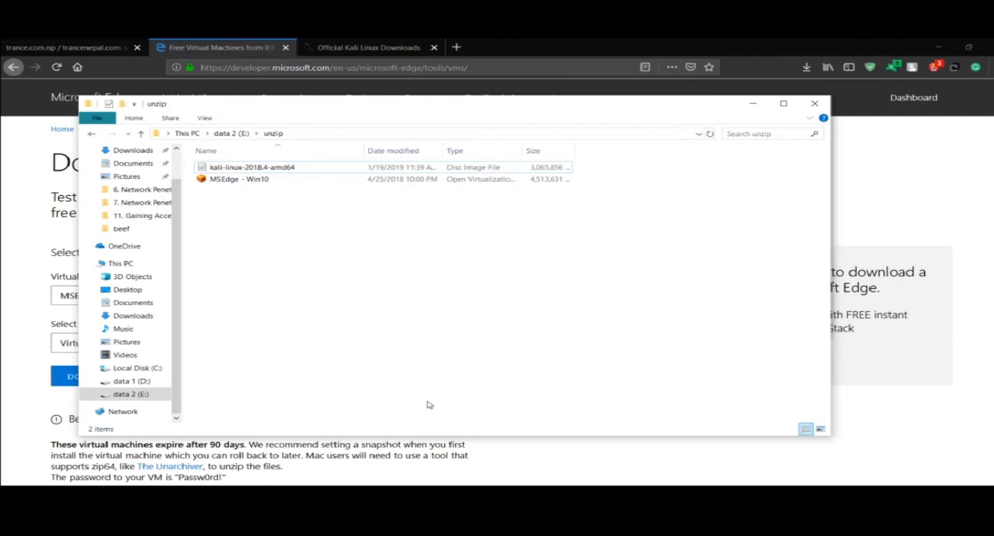
{"action": "left_click", "coordinate": [303, 182]}
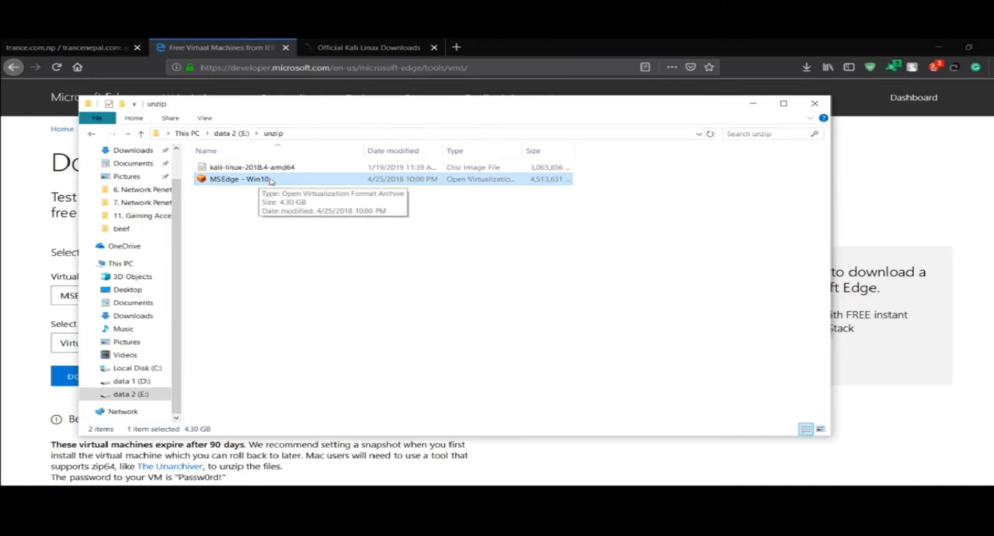
{"action": "double_click", "coordinate": [270, 180]}
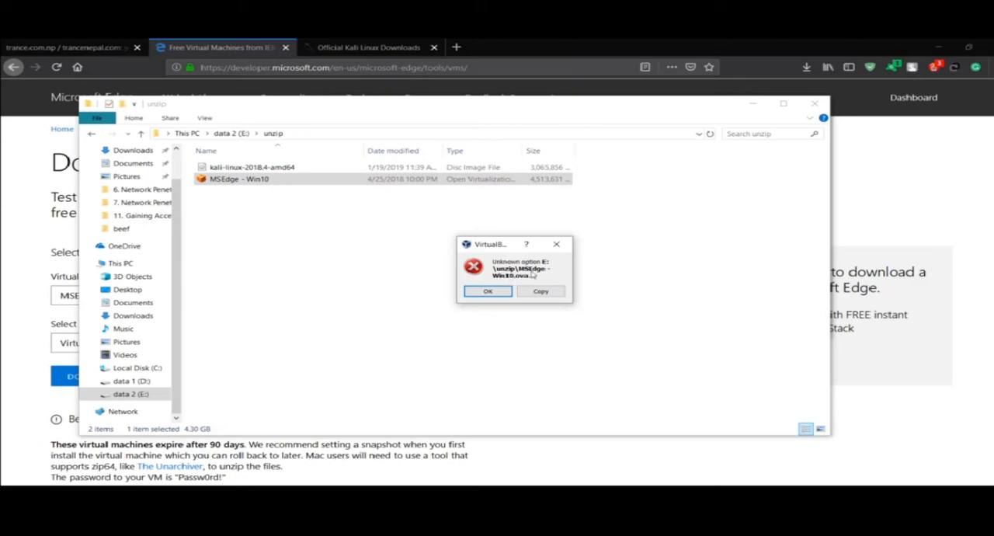
{"action": "left_click", "coordinate": [555, 246]}
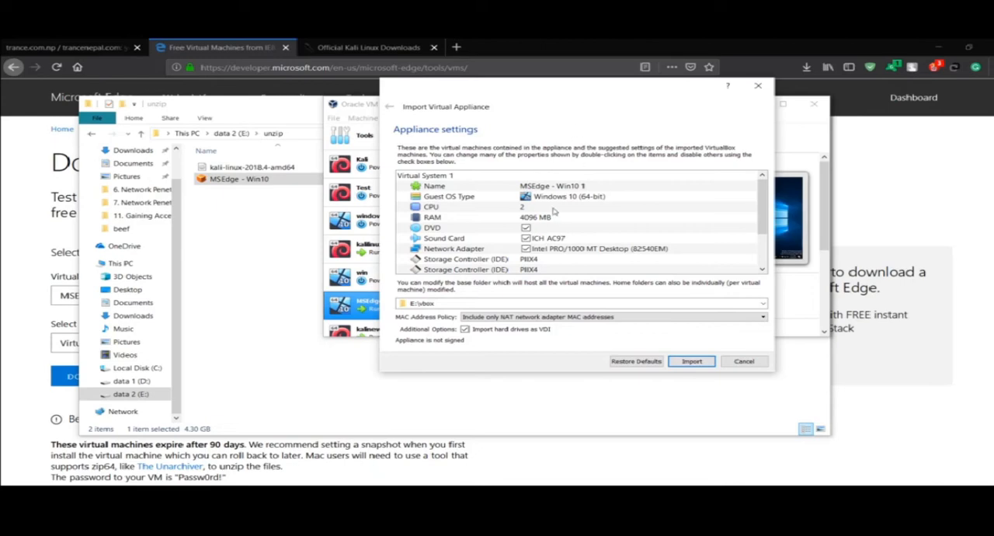
{"action": "scroll", "coordinate": [511, 240], "scroll_direction": "down", "scroll_amount": 2}
{"action": "scroll", "coordinate": [512, 240], "scroll_direction": "up", "scroll_amount": 2}
{"action": "scroll", "coordinate": [513, 241], "scroll_direction": "down", "scroll_amount": 2}
{"action": "scroll", "coordinate": [540, 258], "scroll_direction": "up", "scroll_amount": 2}
{"action": "left_click", "coordinate": [690, 363]}
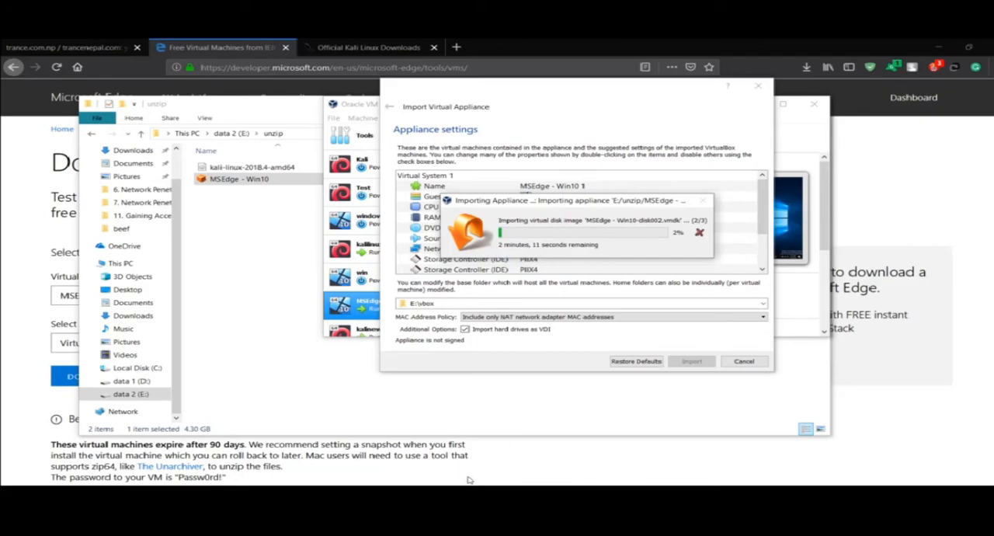
Return to the kalinew installer, accept kali as the hostname and leave the domain name blank
{"action": "mouse_move", "coordinate": [438, 484]}
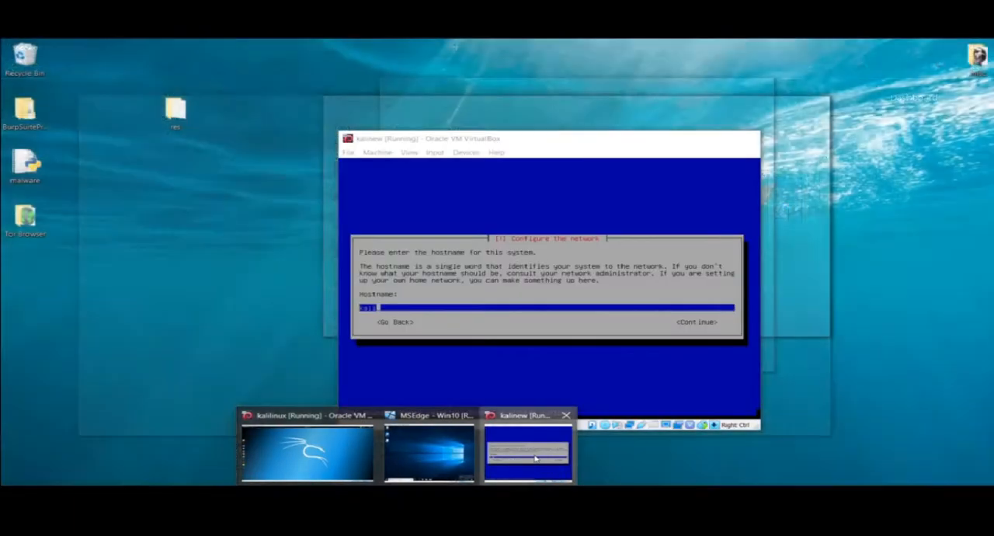
{"action": "left_click", "coordinate": [534, 458]}
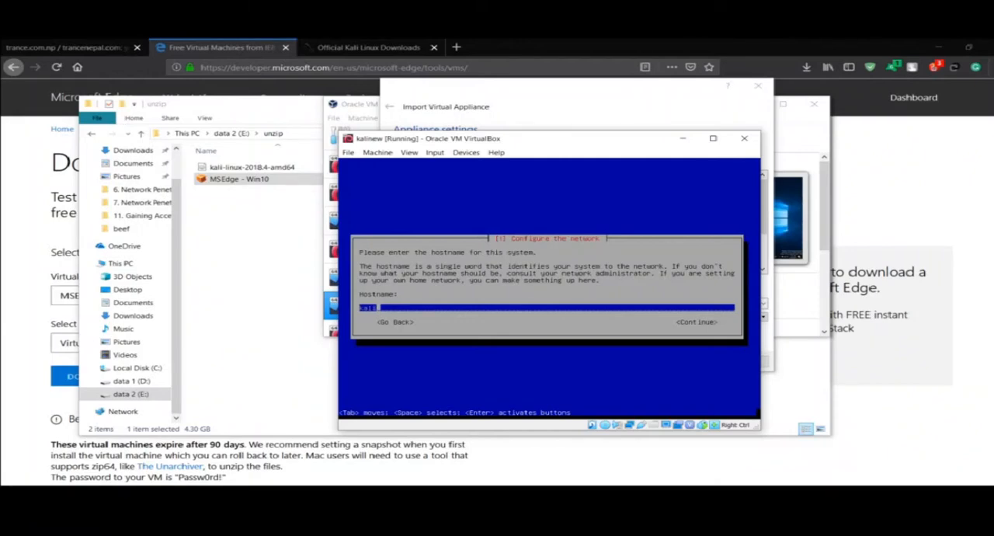
{"action": "left_click_drag", "start_coordinate": [496, 143], "coordinate": [257, 156]}
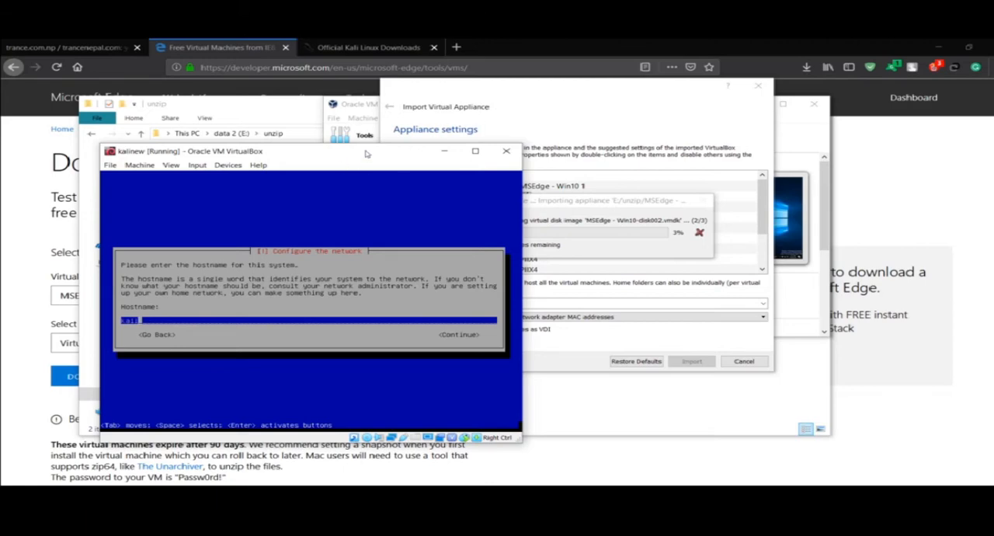
{"action": "left_click_drag", "start_coordinate": [367, 153], "coordinate": [295, 102]}
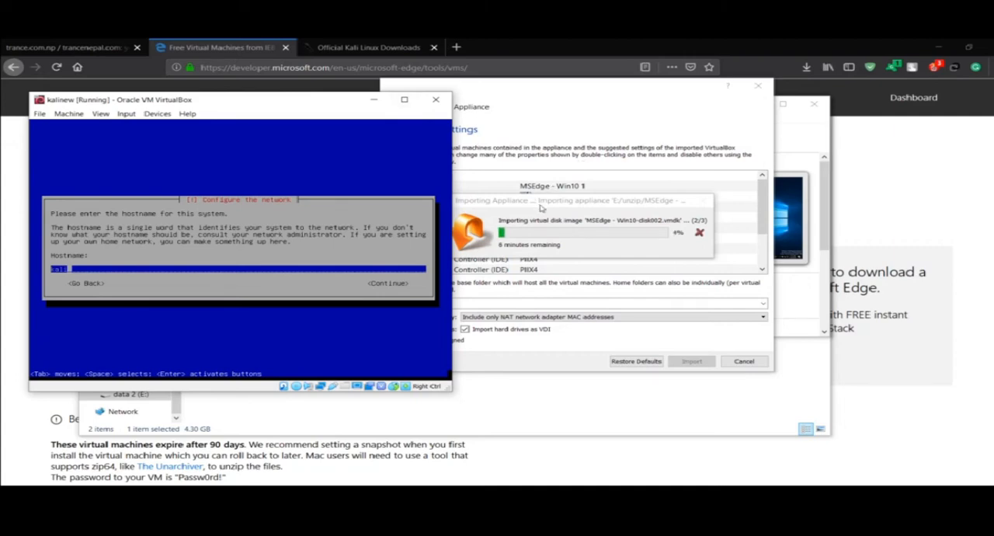
{"action": "left_click", "coordinate": [523, 399]}
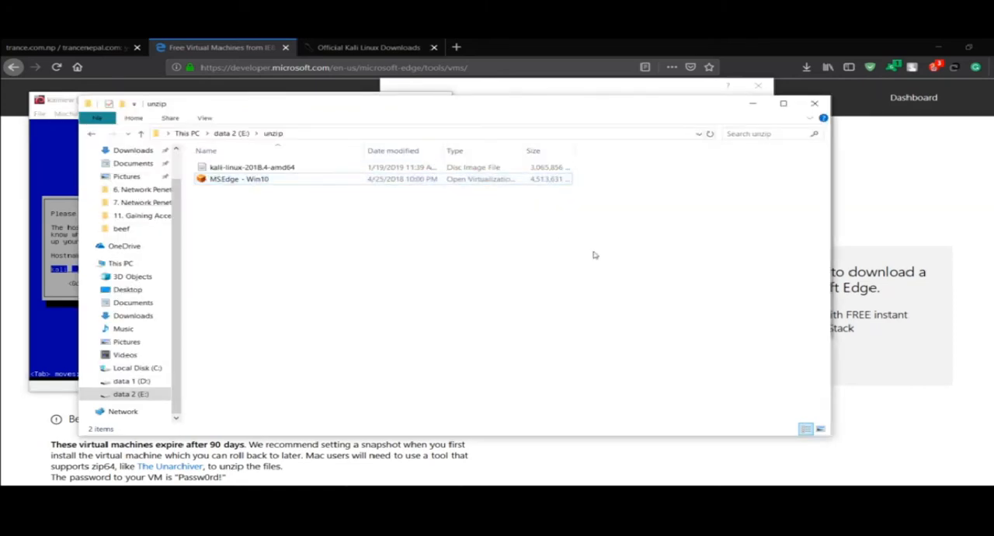
{"action": "left_click", "coordinate": [753, 104]}
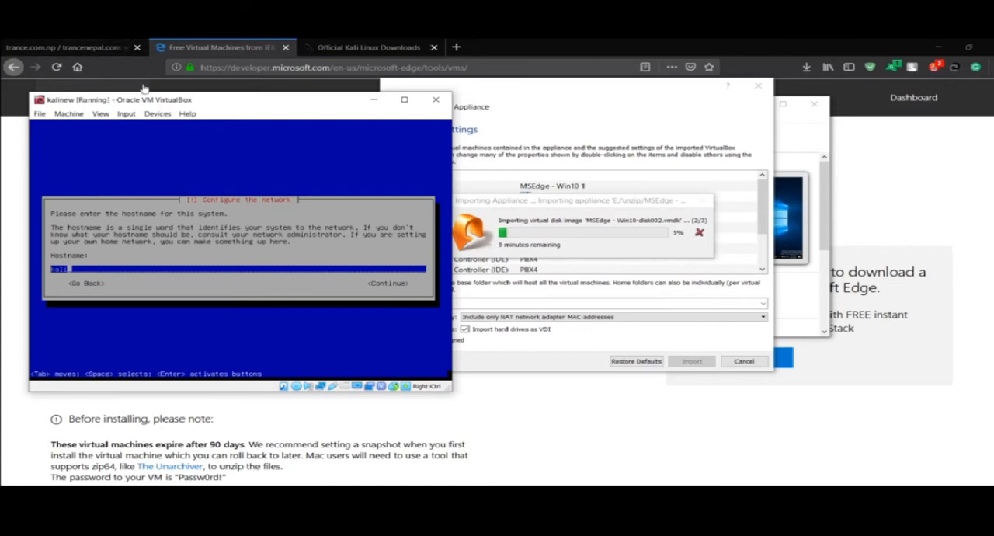
{"action": "left_click_drag", "start_coordinate": [146, 100], "coordinate": [373, 316]}
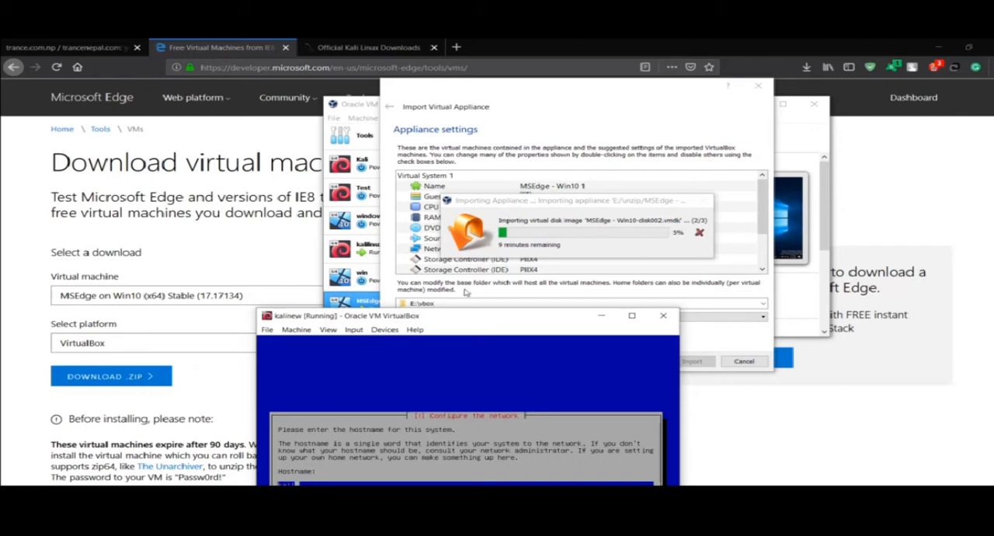
{"action": "left_click_drag", "start_coordinate": [435, 317], "coordinate": [452, 168]}
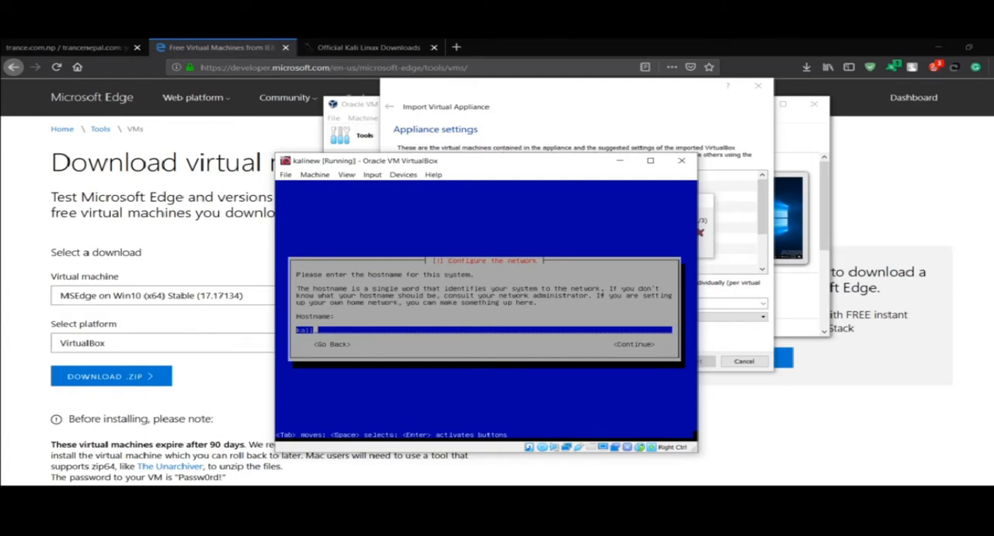
{"action": "key", "text": "Return"}
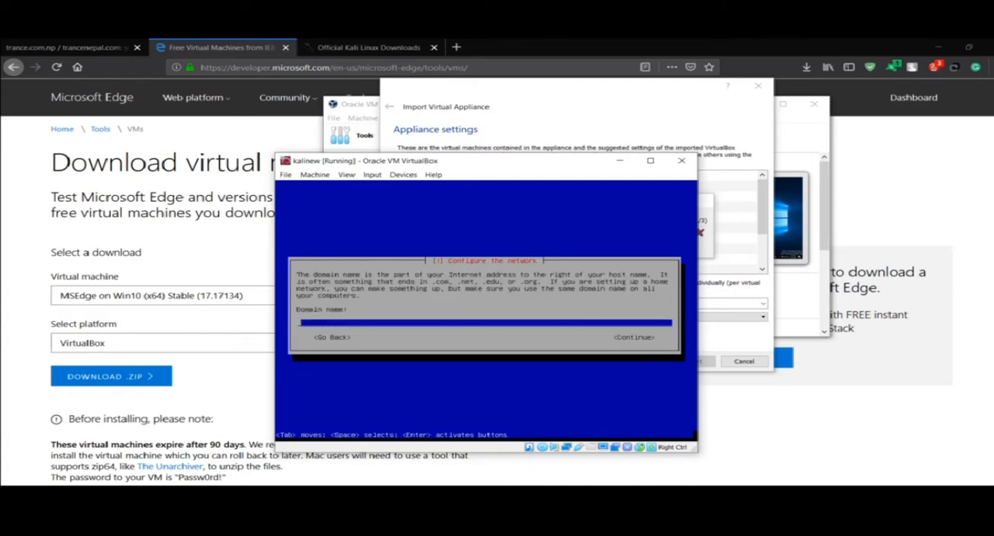
{"action": "key", "text": "Return"}
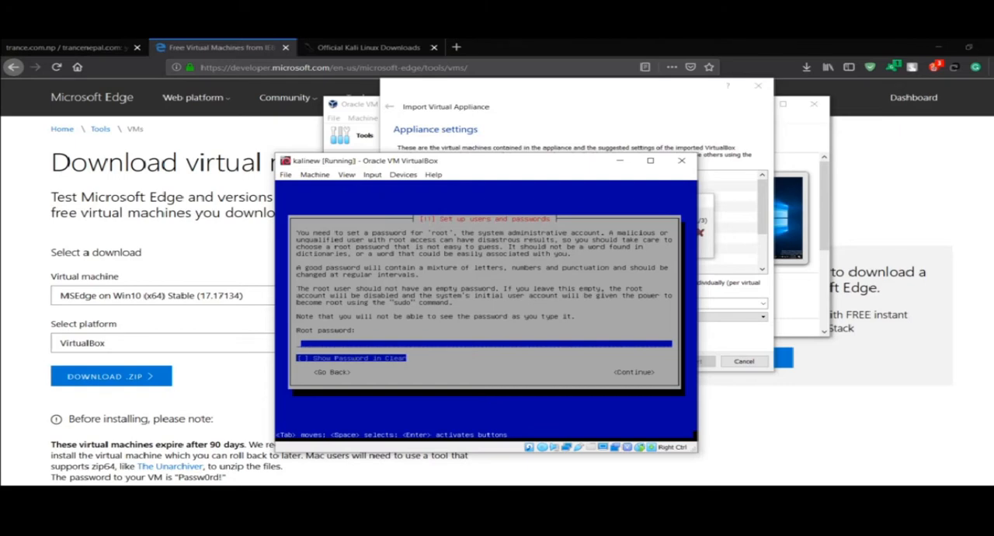
Enter and confirm the root password, and choose the Eastern time zone
{"action": "key", "text": "Return"}
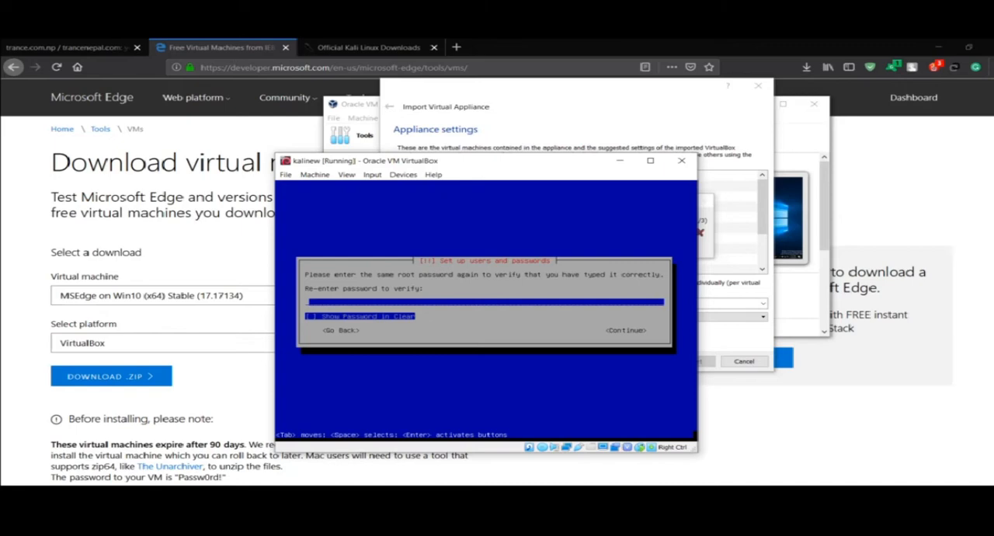
{"action": "key", "text": "Return"}
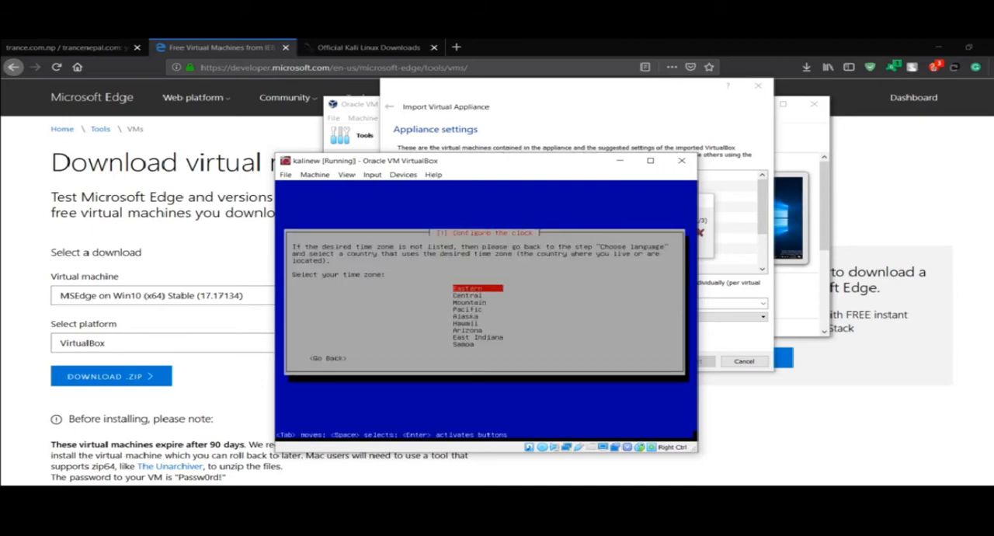
{"action": "key", "text": "Return"}
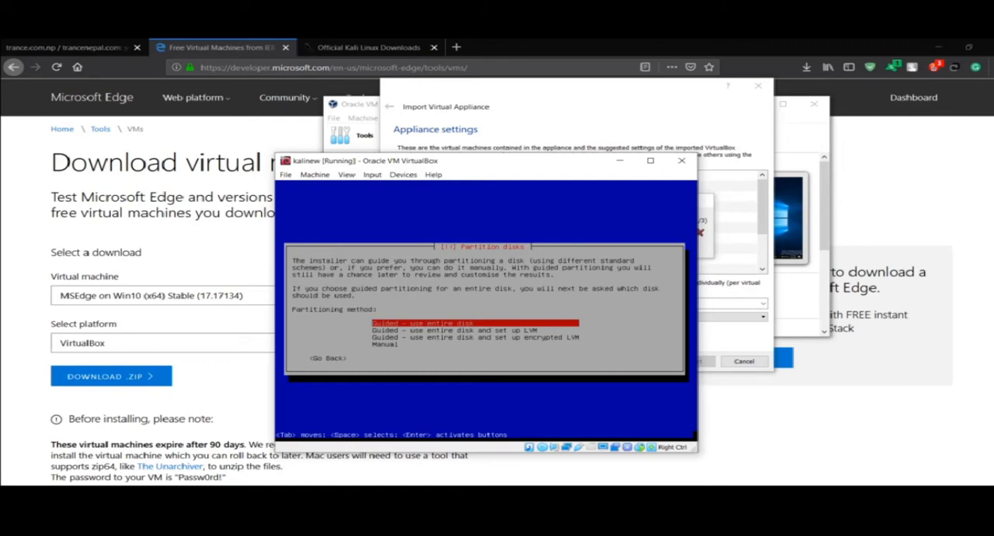
Partition the entire virtual disk using guided partitioning with all files in one partition, and write the changes to disk
{"action": "key", "text": "Return"}
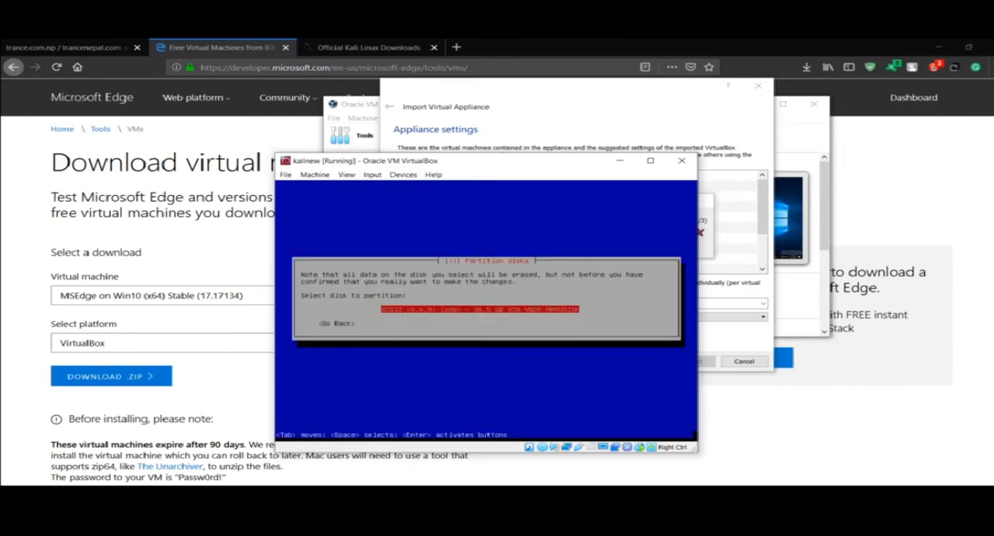
{"action": "key", "text": "Return"}
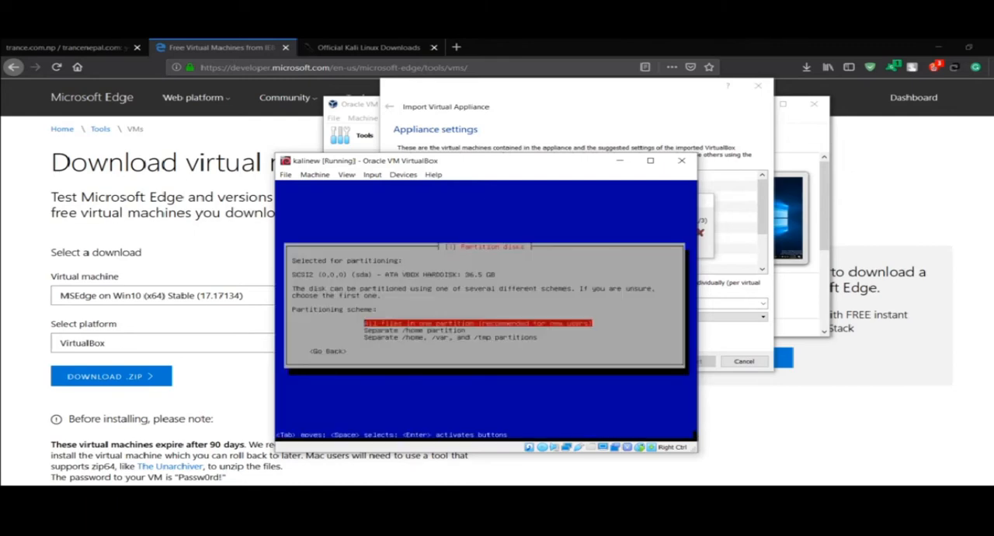
{"action": "key", "text": "Return"}
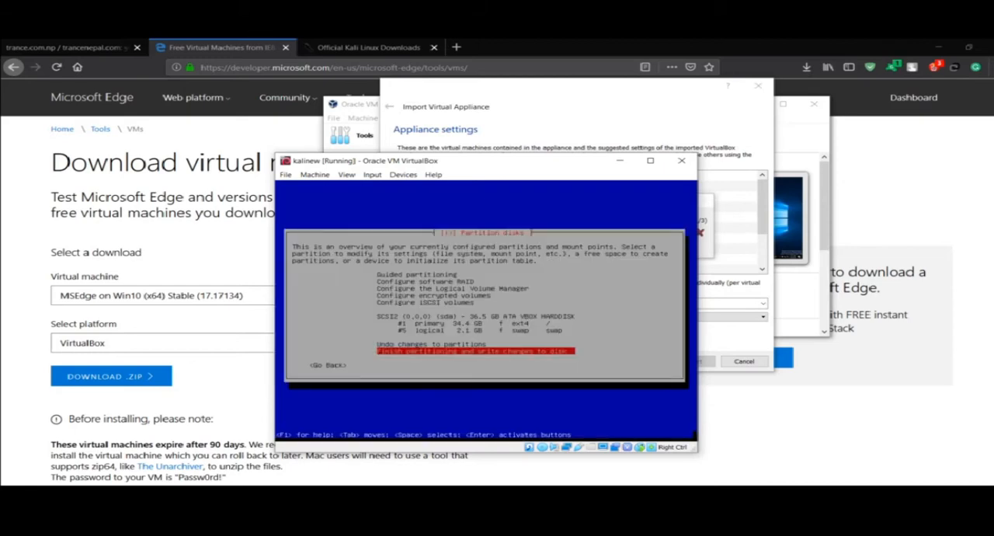
{"action": "key", "text": "Return"}
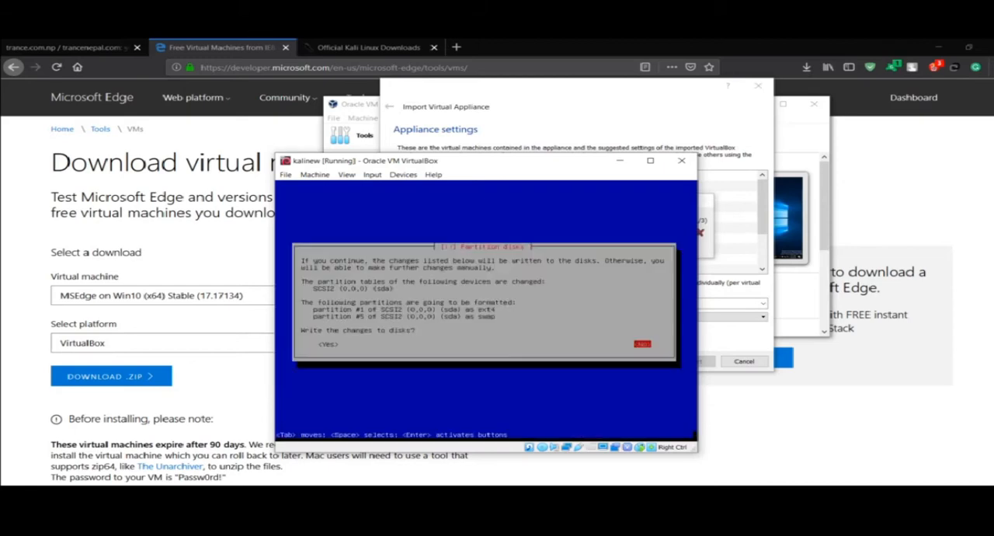
{"action": "key", "text": "Left"}
{"action": "key", "text": "Return"}
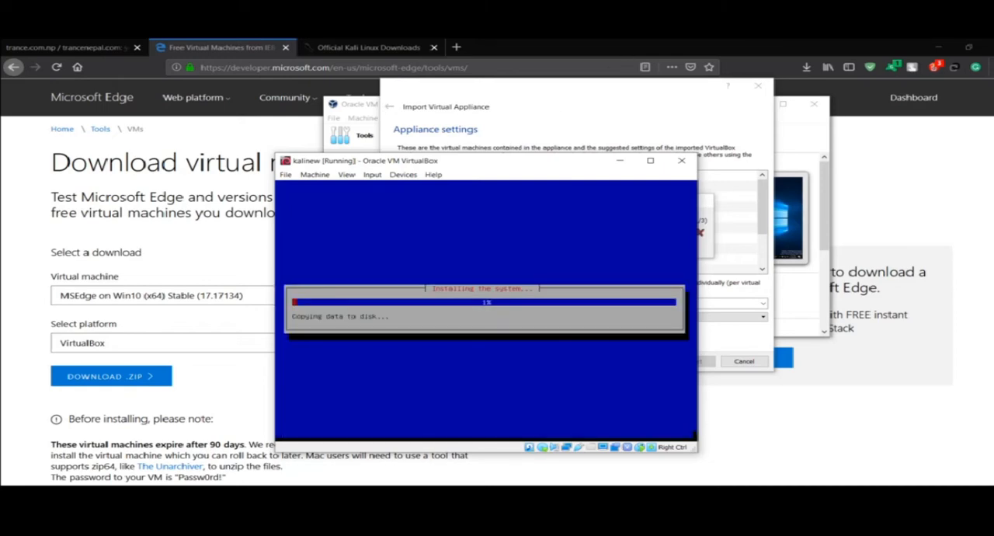
Cancel the running import of the MSEdge - Win10 appliance and close the import window
{"action": "left_click", "coordinate": [623, 113]}
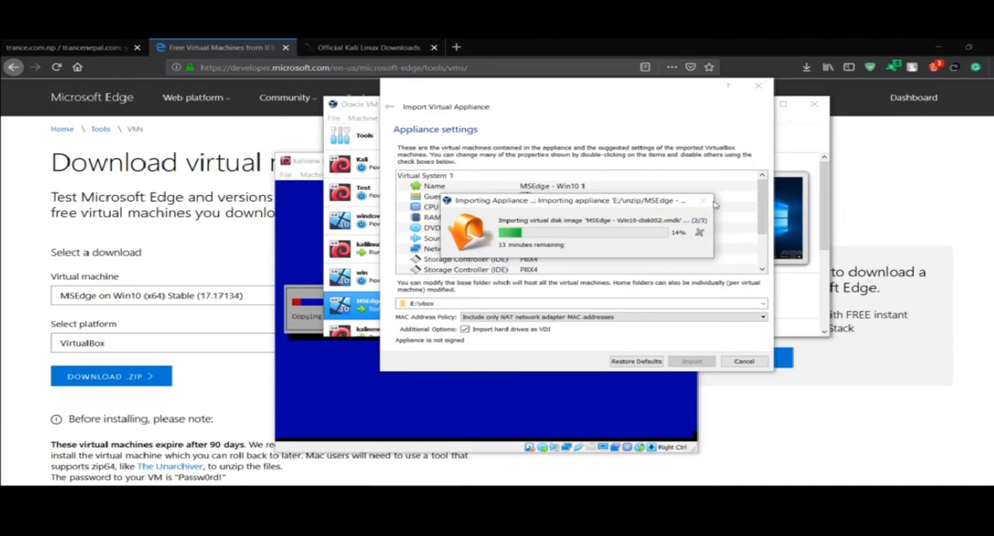
{"action": "left_click", "coordinate": [747, 363]}
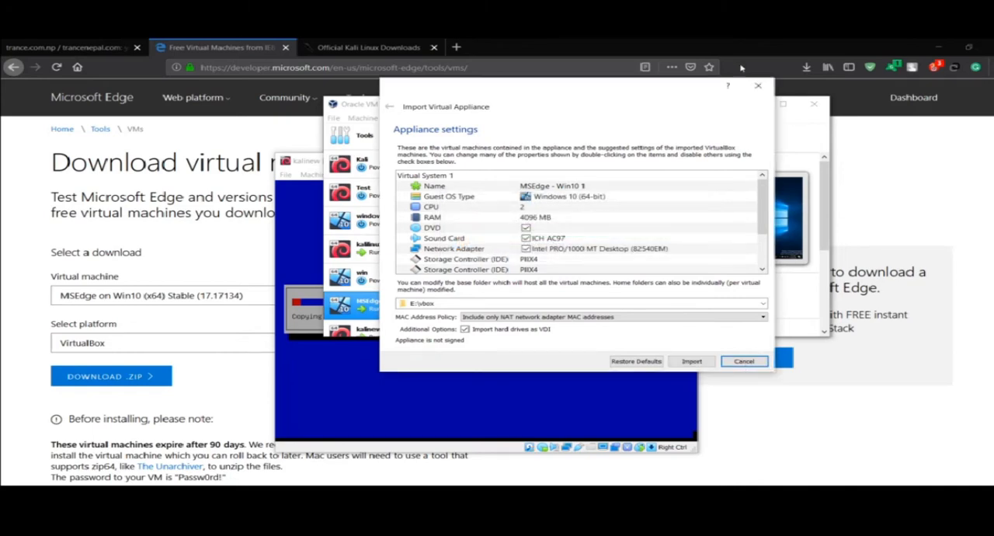
{"action": "left_click", "coordinate": [758, 85]}
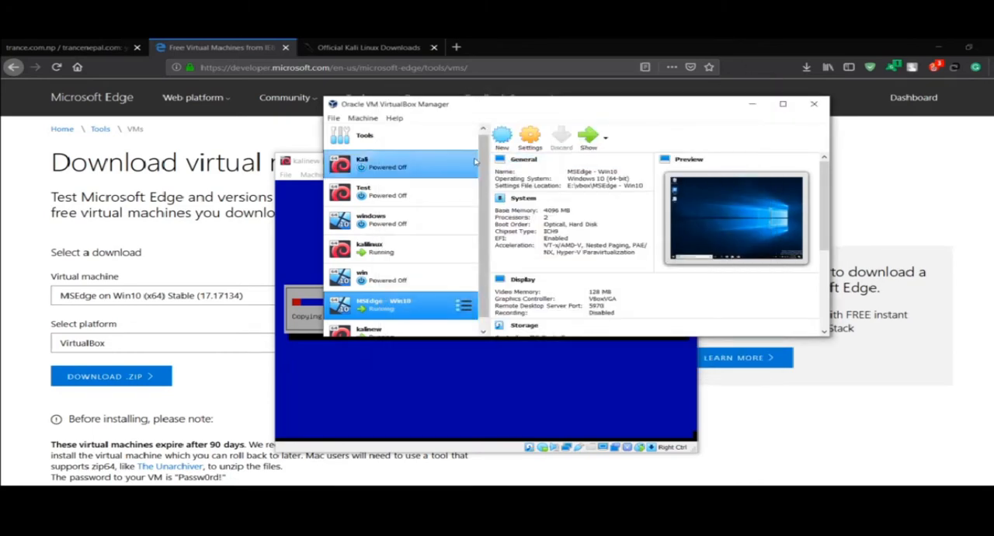
Review the storage, motherboard and processor settings of the MSEdge - Win10 machine in the enlarged manager, and close the settings
{"action": "double_click", "coordinate": [603, 109]}
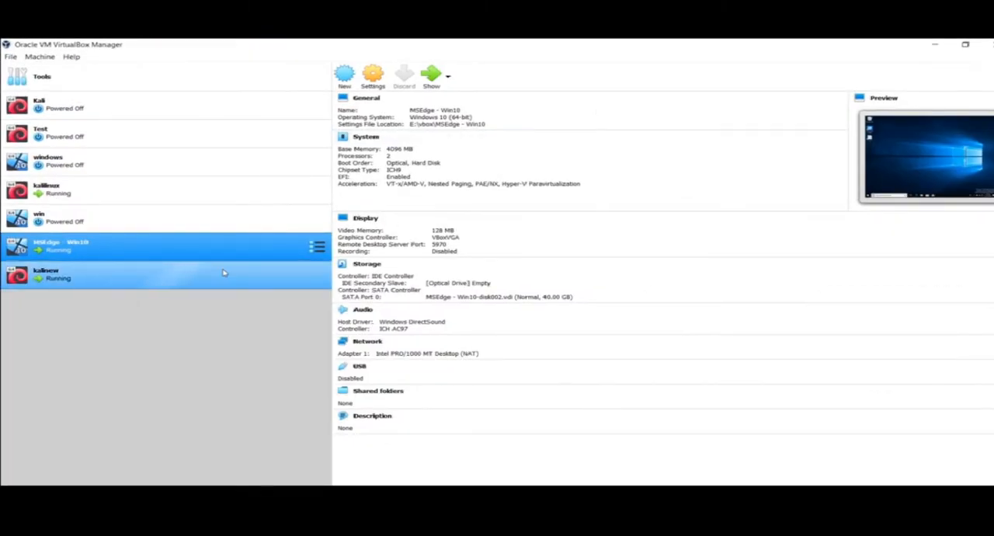
{"action": "left_click", "coordinate": [132, 276]}
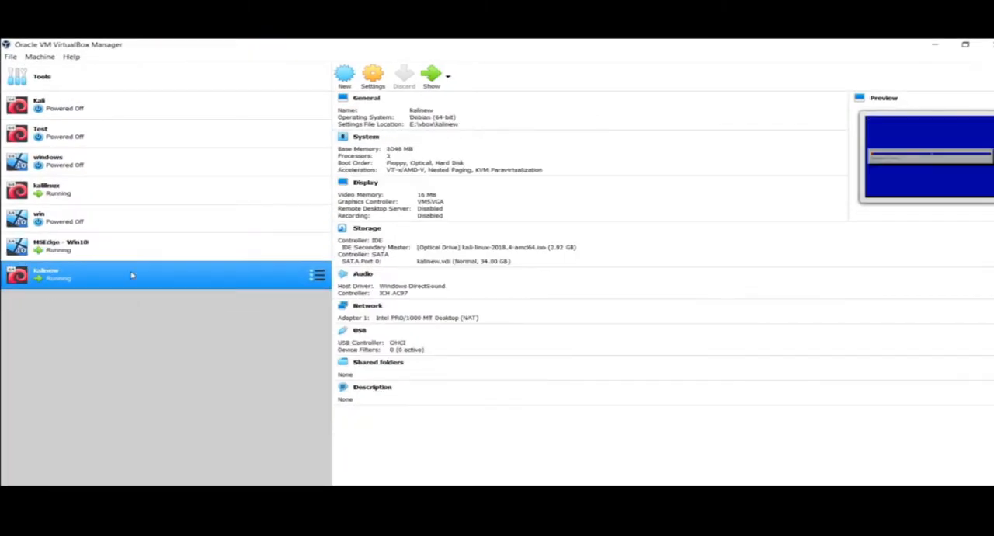
{"action": "left_click", "coordinate": [71, 255]}
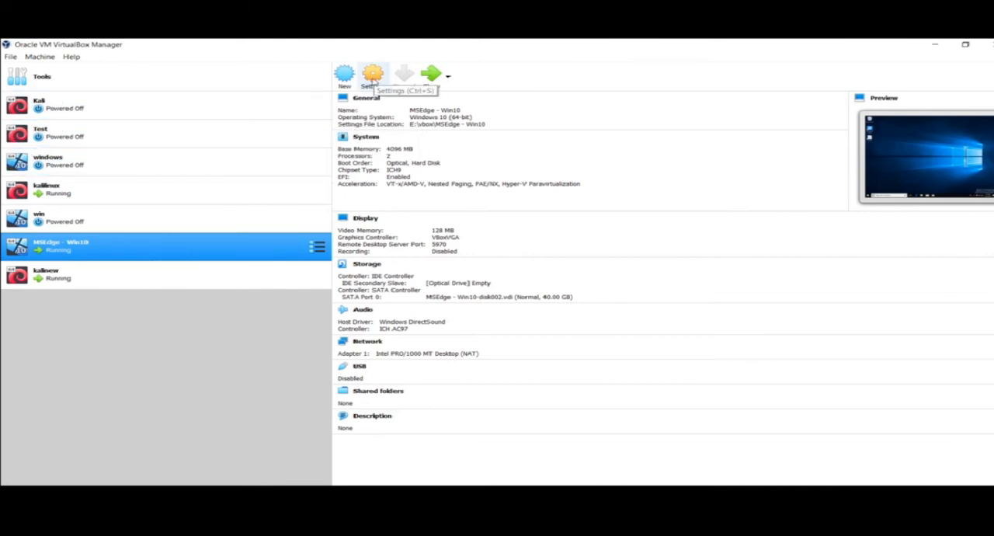
{"action": "left_click", "coordinate": [374, 79]}
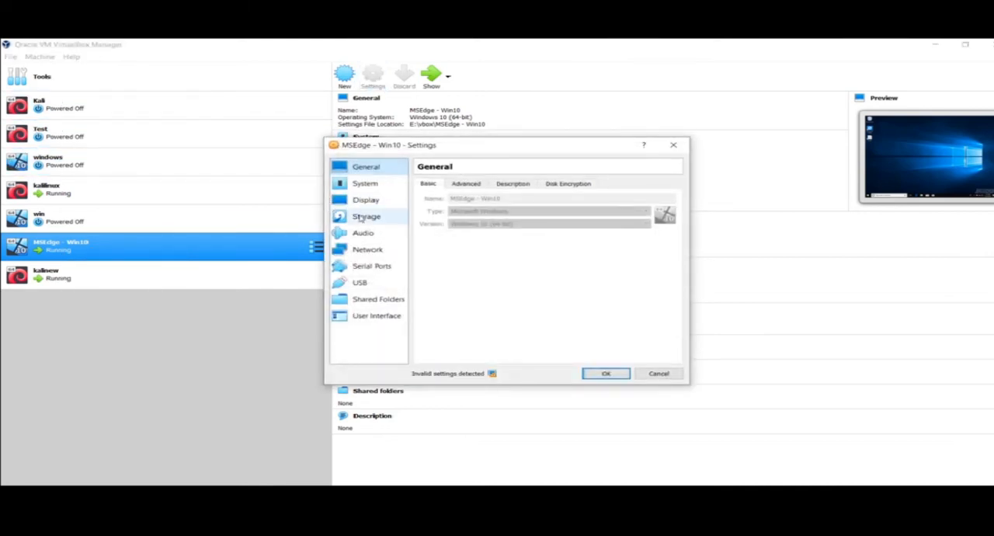
{"action": "left_click", "coordinate": [361, 219]}
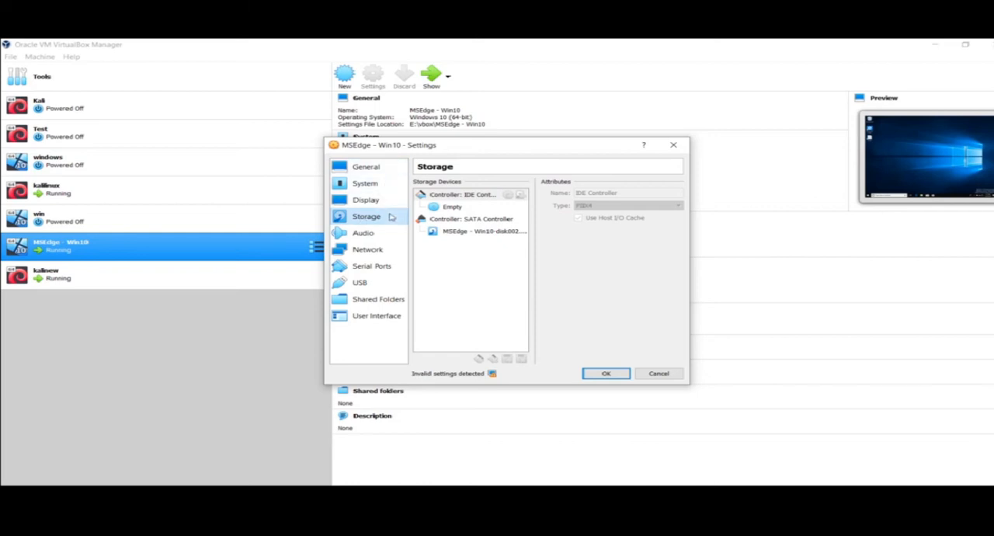
{"action": "left_click", "coordinate": [371, 189]}
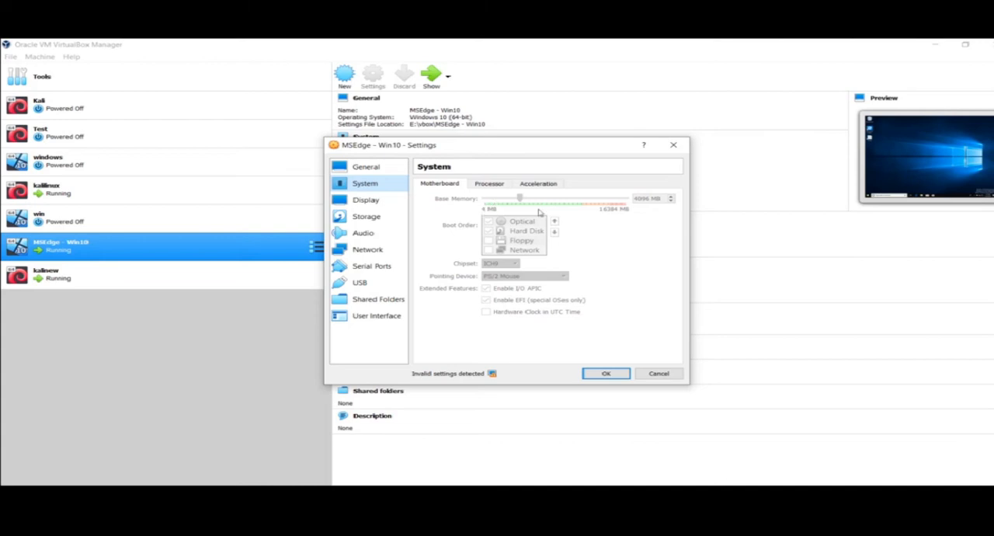
{"action": "left_click", "coordinate": [490, 185]}
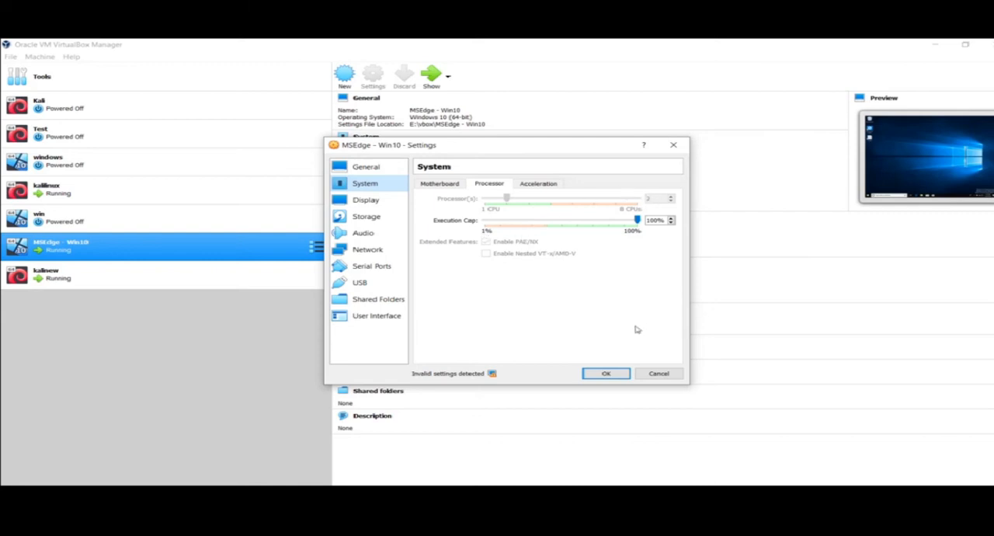
{"action": "left_click", "coordinate": [606, 375]}
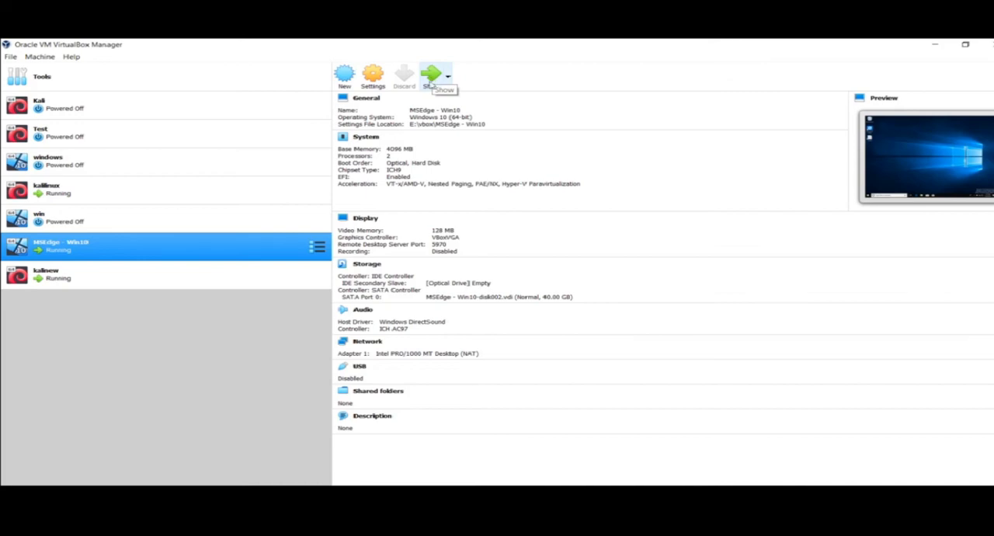
Show the running MSEdge - Win10 machine in a maximized window and look at its Start menu and hidden notification icons
{"action": "left_click", "coordinate": [428, 83]}
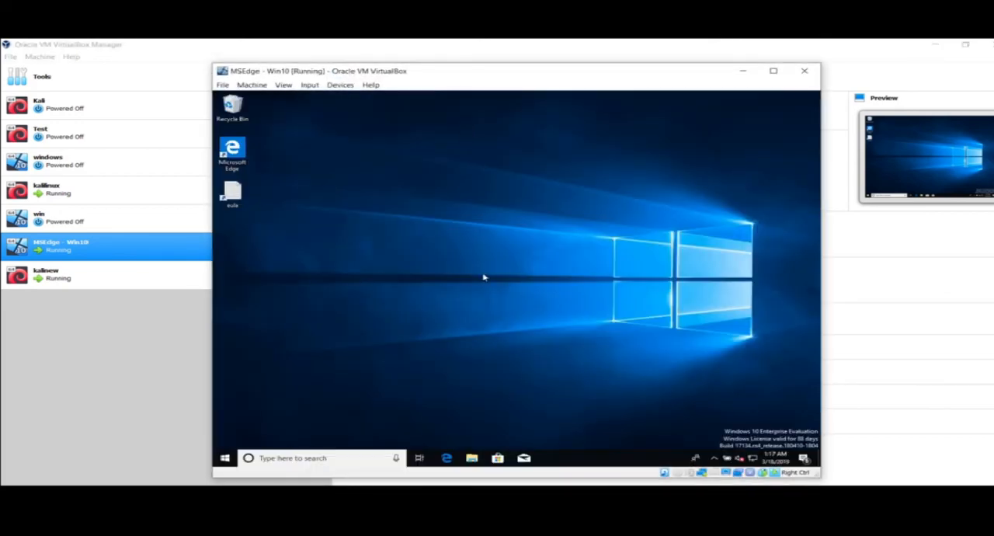
{"action": "double_click", "coordinate": [526, 73]}
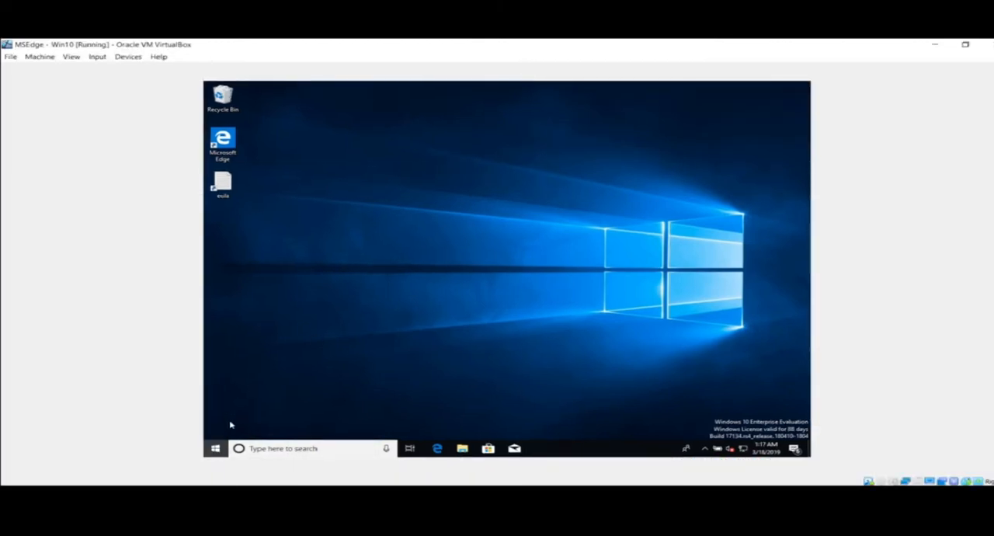
{"action": "left_click", "coordinate": [215, 448]}
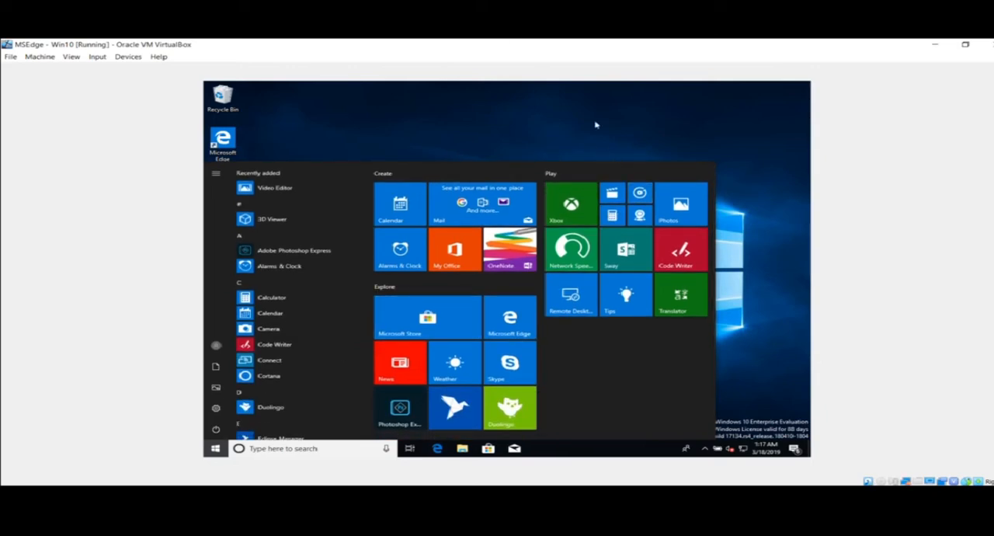
{"action": "left_click", "coordinate": [596, 125]}
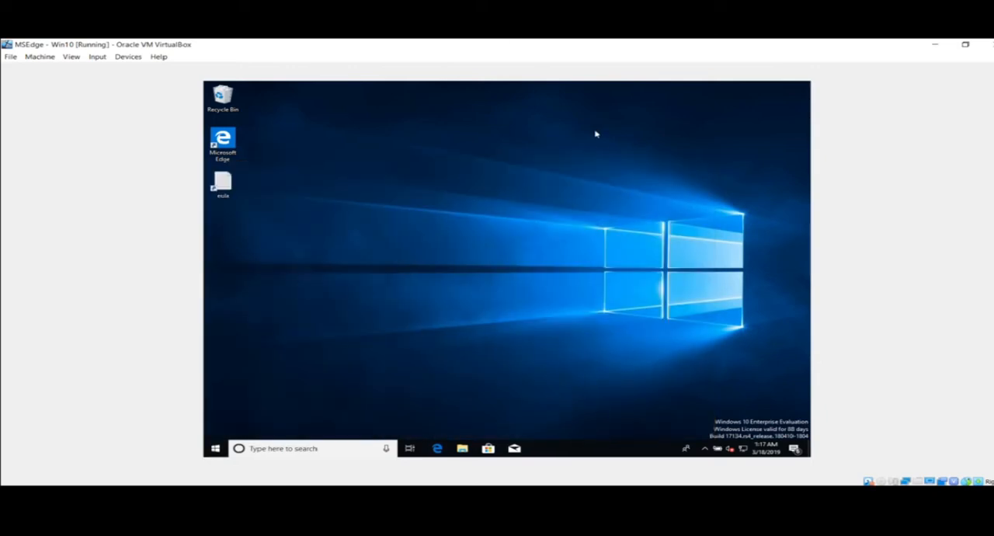
{"action": "left_click", "coordinate": [703, 450]}
{"action": "left_click", "coordinate": [704, 450]}
Restore the MSEdge - Win10 window to its smaller size, minimize the browser, then move the machine window aside and minimize it
{"action": "double_click", "coordinate": [608, 42]}
{"action": "left_click", "coordinate": [931, 44]}
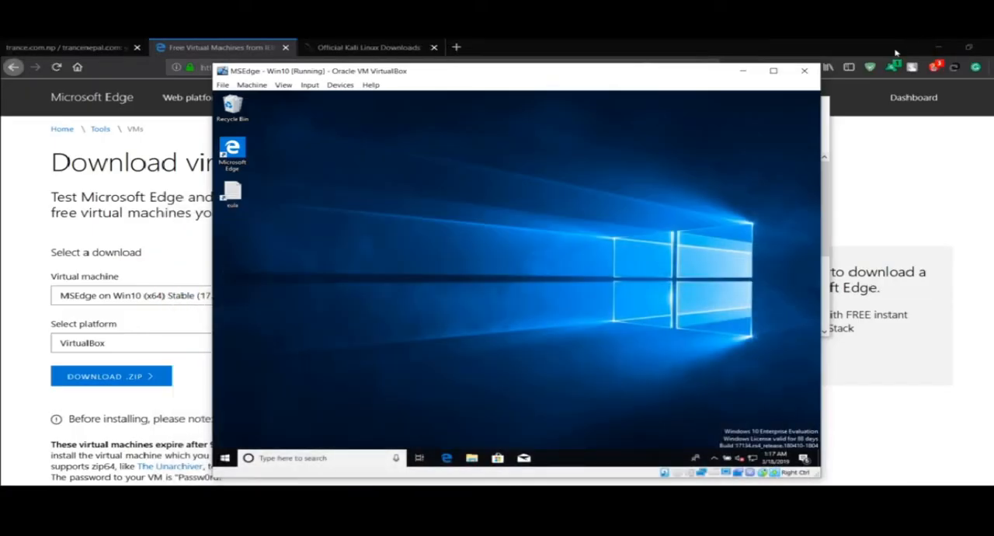
{"action": "left_click", "coordinate": [939, 46]}
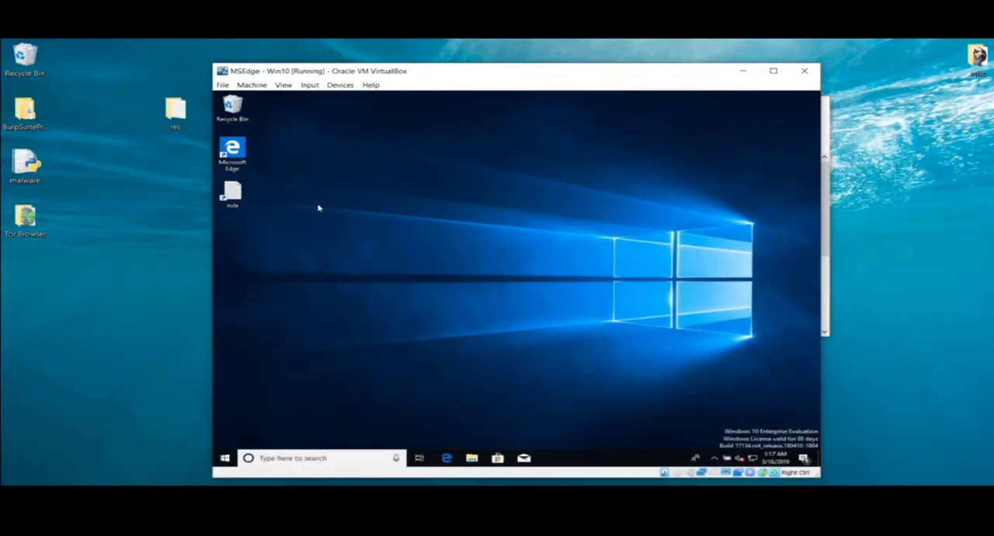
{"action": "left_click", "coordinate": [74, 245]}
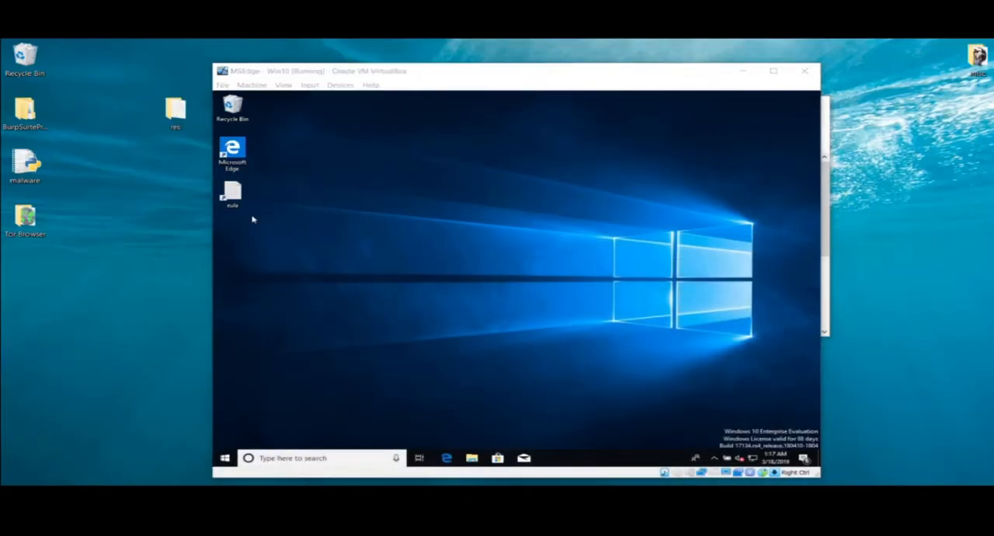
{"action": "left_click_drag", "start_coordinate": [401, 73], "coordinate": [566, 78]}
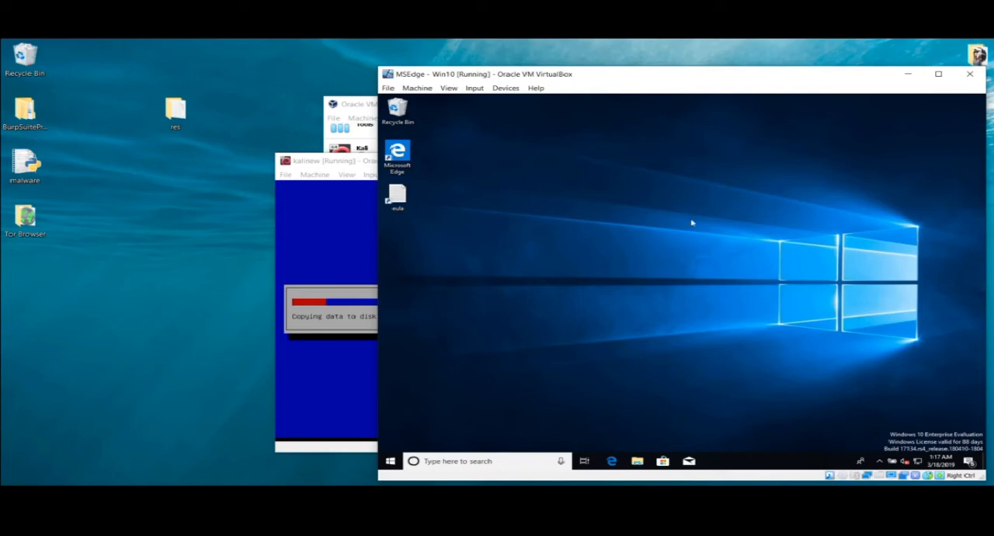
{"action": "left_click", "coordinate": [906, 76]}
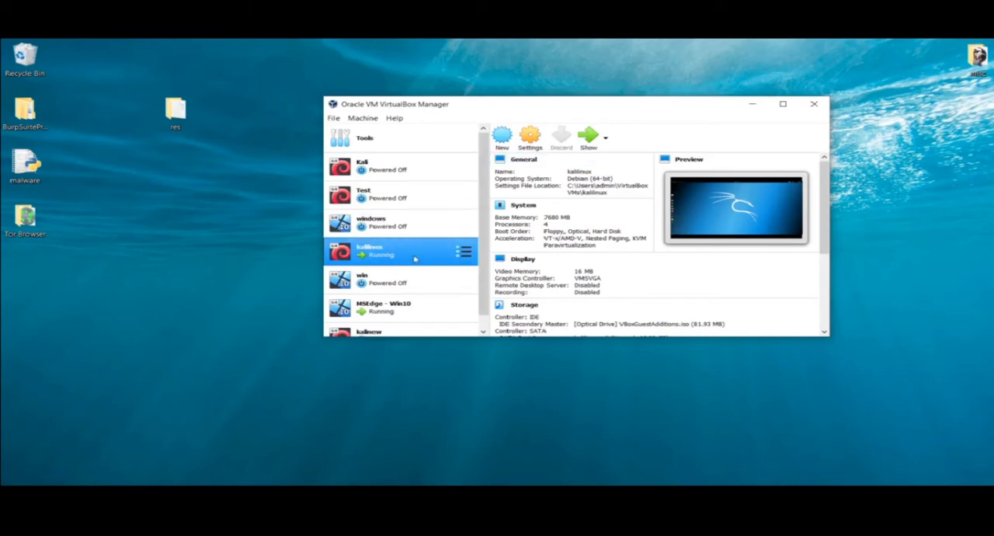
Show the running kalilinux machine and look through its application categories from Favorites to Social Engineering Tools
{"action": "scroll", "coordinate": [414, 260], "scroll_direction": "down", "scroll_amount": 1}
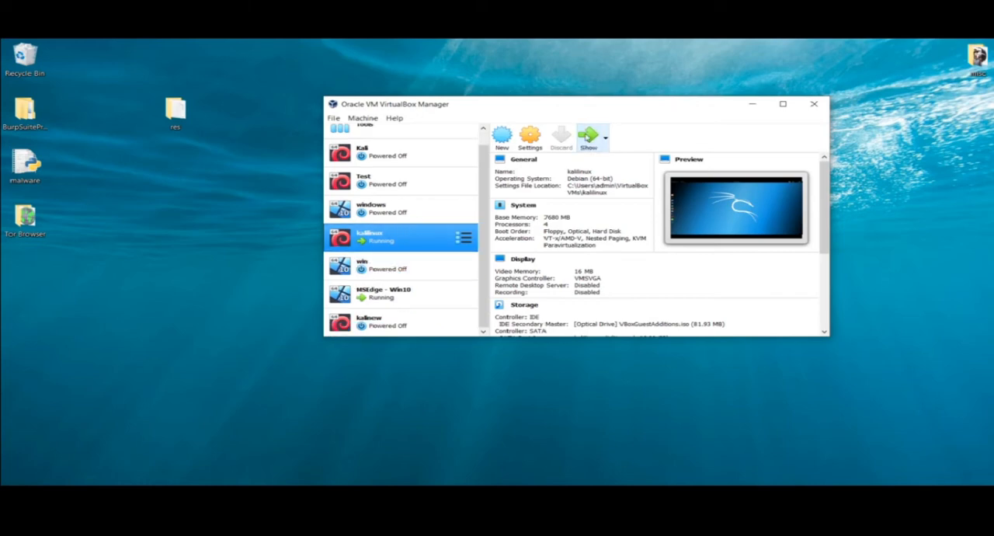
{"action": "left_click", "coordinate": [588, 138]}
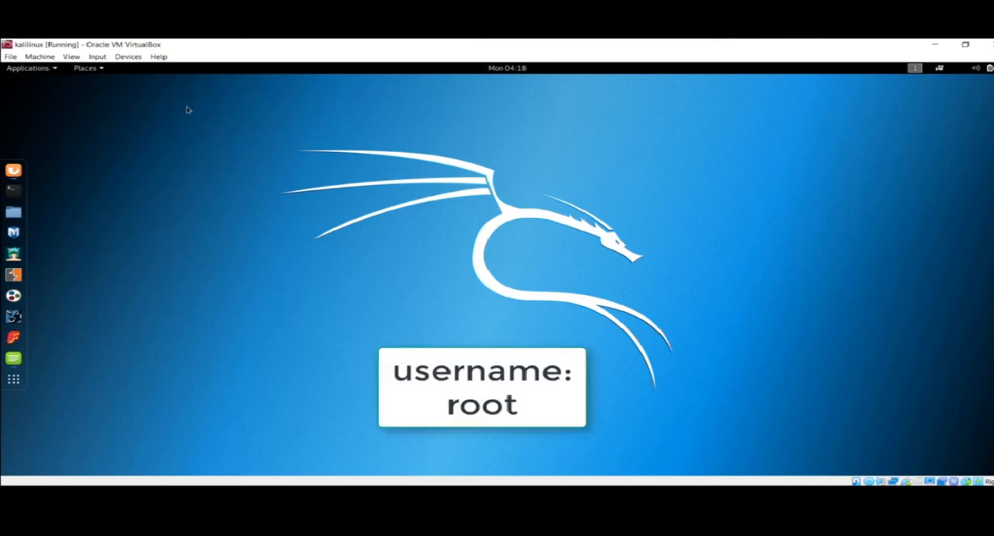
{"action": "left_click", "coordinate": [42, 69]}
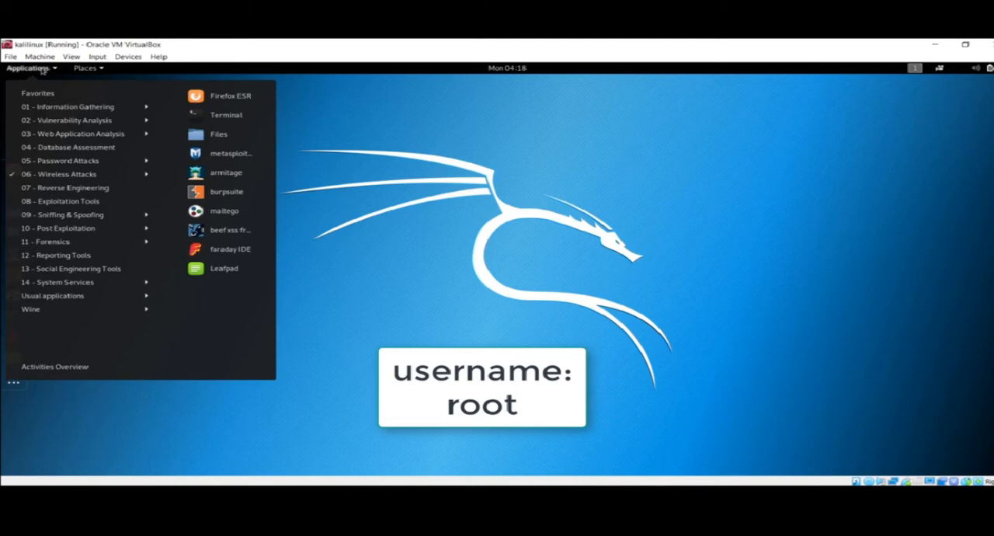
{"action": "mouse_move", "coordinate": [49, 122]}
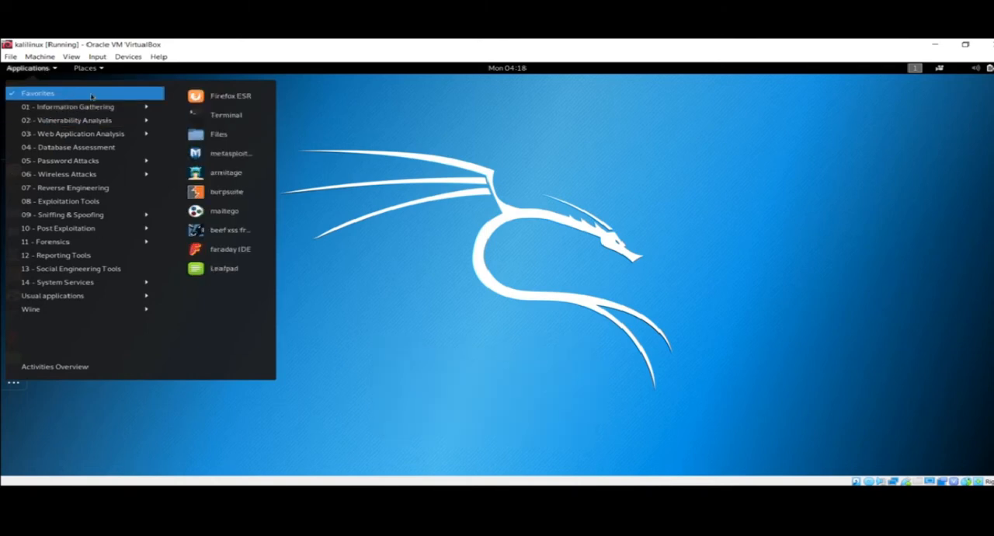
{"action": "mouse_move", "coordinate": [92, 270]}
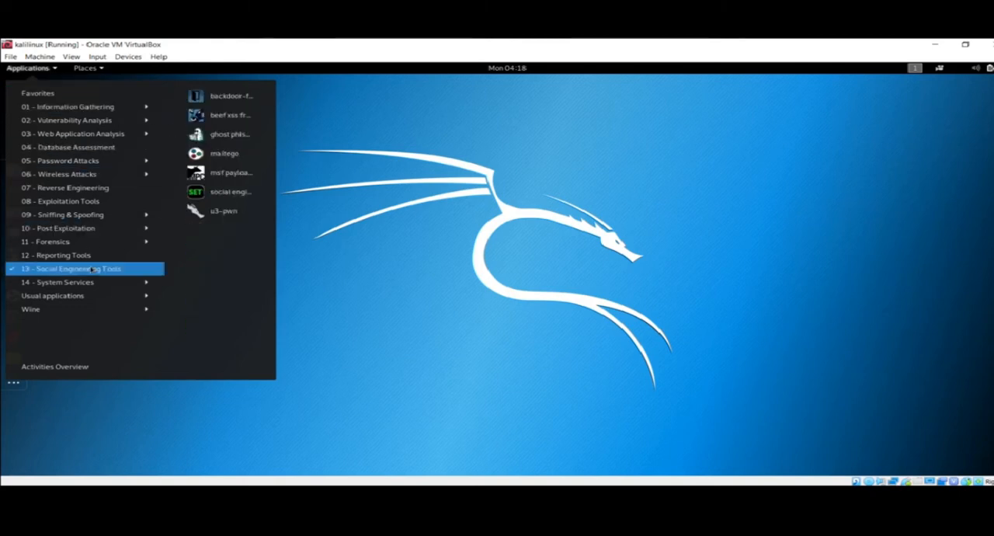
{"action": "left_click", "coordinate": [381, 229]}
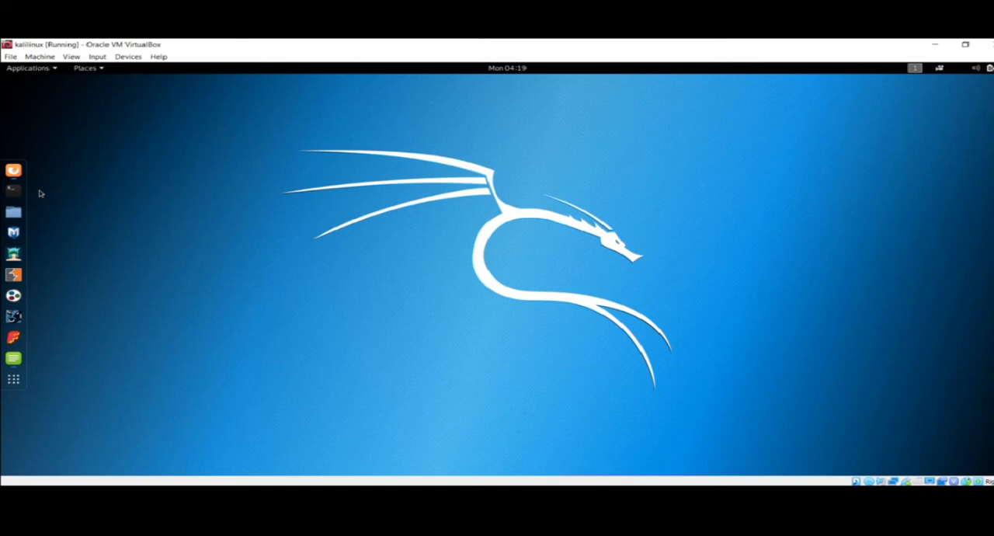
Search the Kali applications for nmap, open Zenmap to view it, and close it again
{"action": "left_click", "coordinate": [14, 380]}
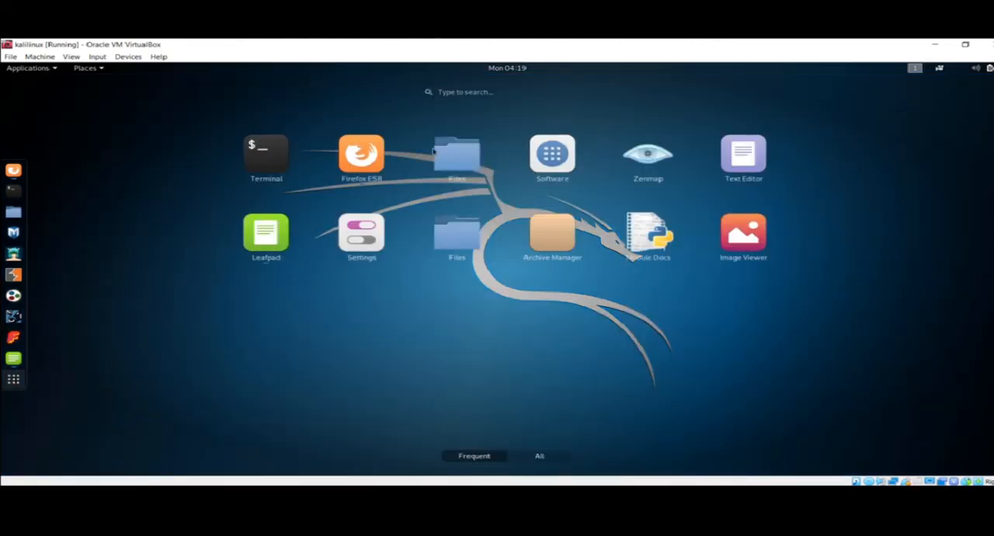
{"action": "left_click", "coordinate": [519, 94]}
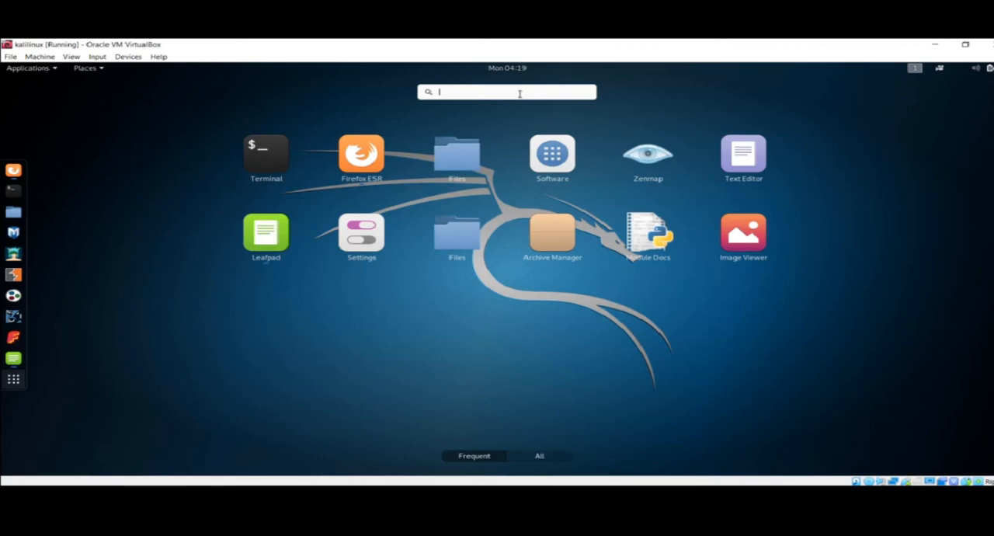
{"action": "type", "text": "nmap"}
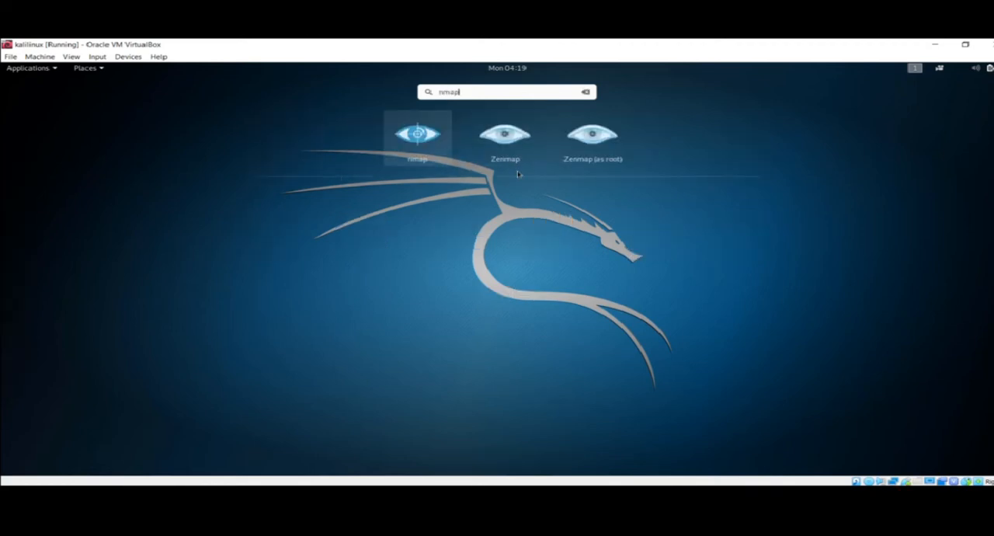
{"action": "left_click", "coordinate": [503, 143]}
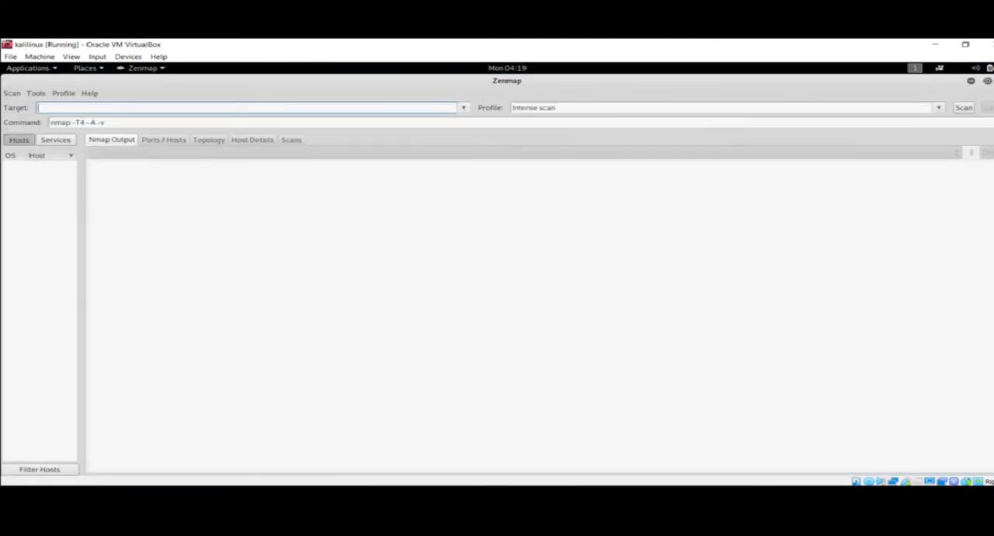
{"action": "left_click", "coordinate": [993, 81]}
Open the Kali system settings and view the Wi-Fi and Bluetooth pages
{"action": "left_click", "coordinate": [974, 68]}
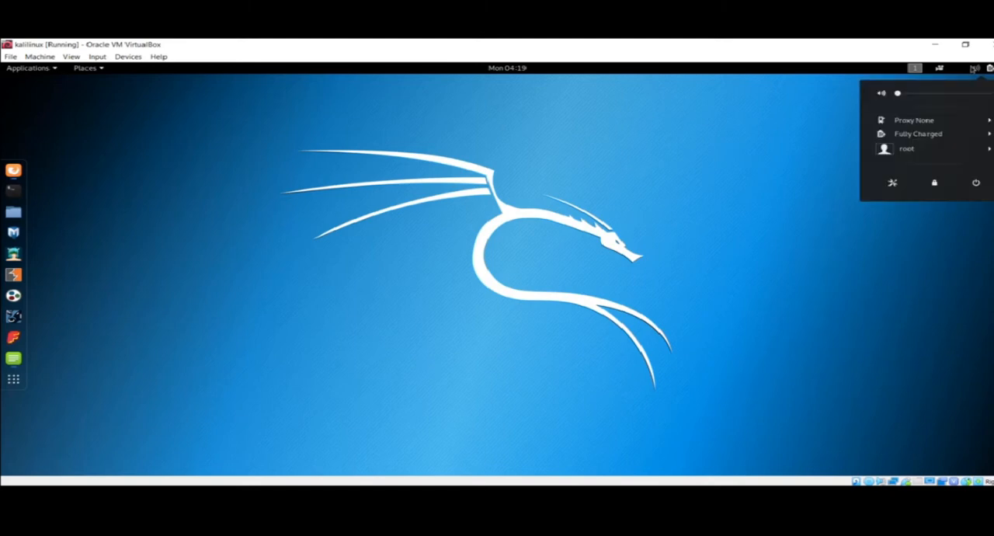
{"action": "left_click", "coordinate": [392, 122]}
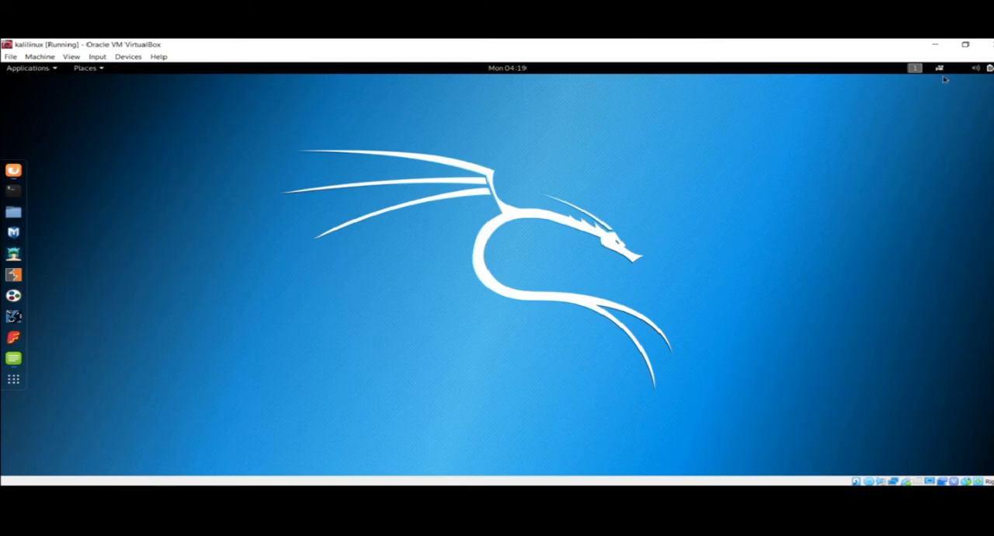
{"action": "left_click", "coordinate": [975, 70]}
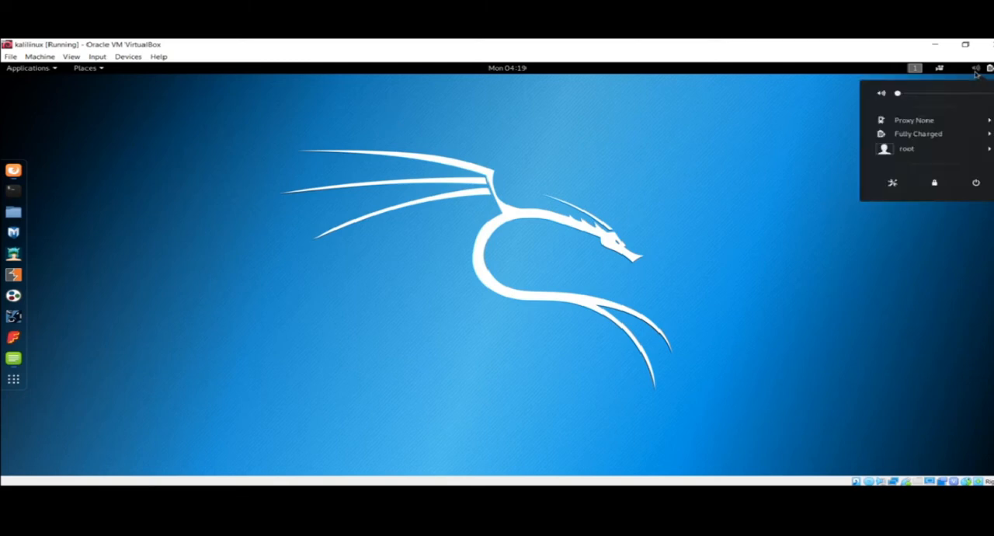
{"action": "left_click", "coordinate": [894, 187]}
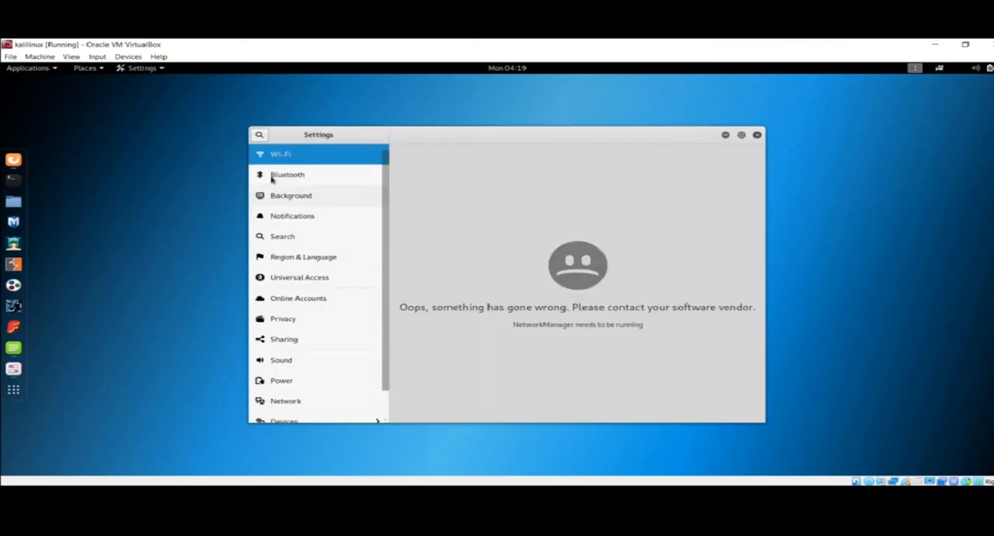
{"action": "left_click", "coordinate": [306, 174]}
{"action": "left_click", "coordinate": [326, 159]}
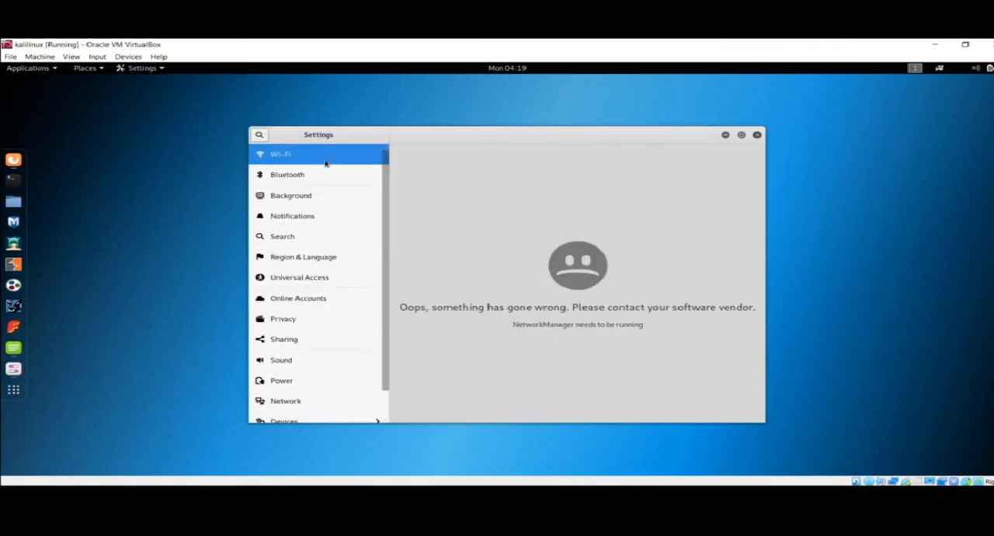
Look through the Notifications, Region & Language, Universal Access, Network and Power settings, and close the Settings window
{"action": "left_click", "coordinate": [326, 220]}
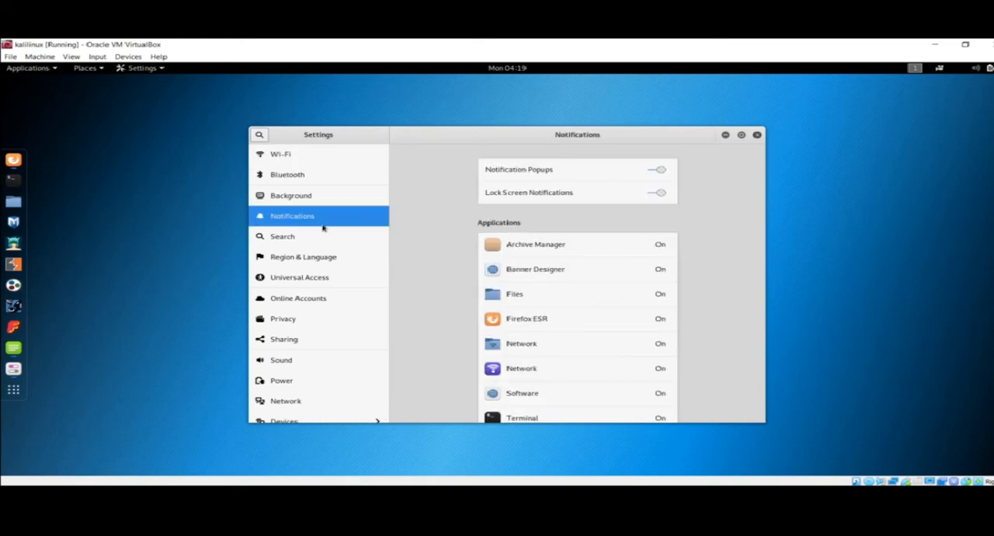
{"action": "left_click", "coordinate": [310, 257]}
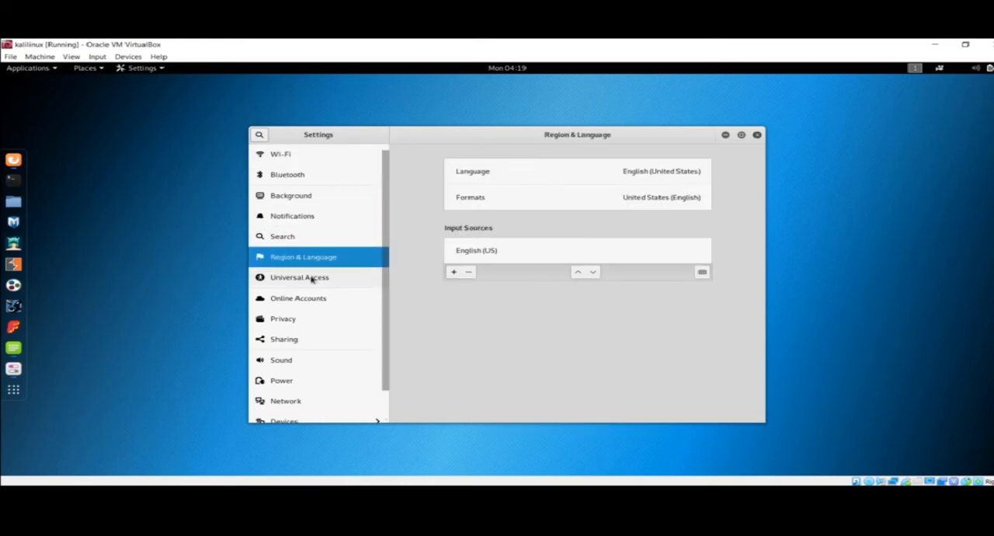
{"action": "left_click", "coordinate": [312, 279]}
{"action": "scroll", "coordinate": [312, 279], "scroll_direction": "down", "scroll_amount": 1}
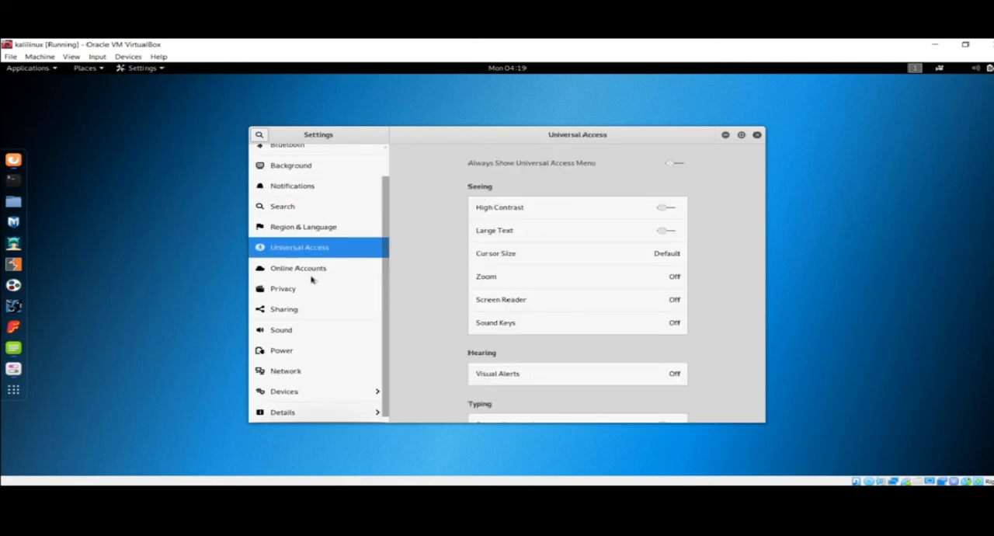
{"action": "left_click", "coordinate": [285, 371]}
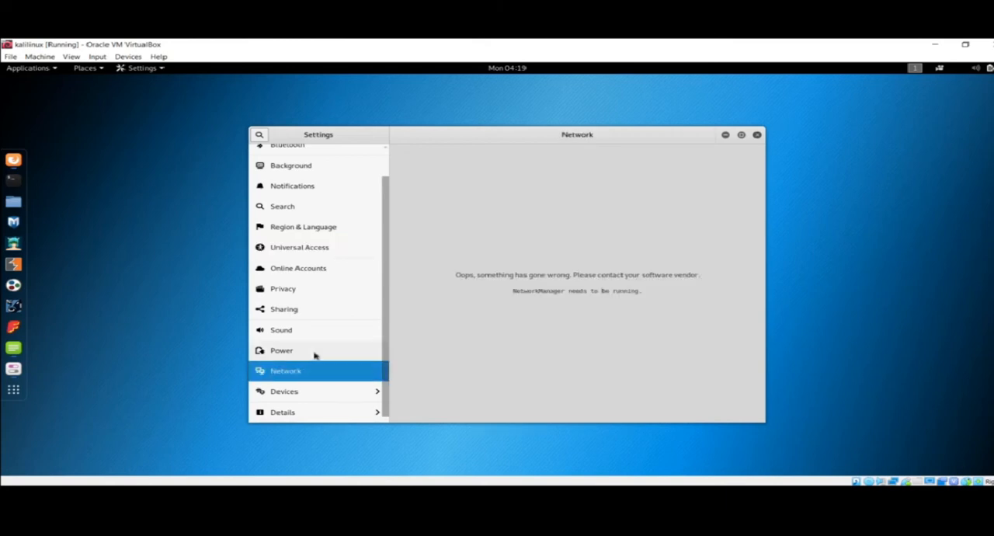
{"action": "left_click", "coordinate": [315, 351]}
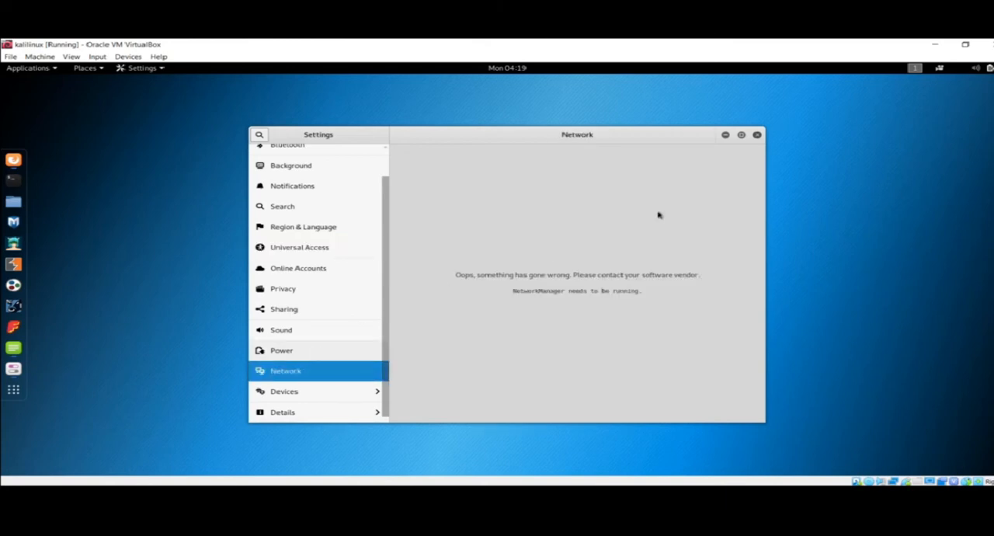
{"action": "left_click", "coordinate": [757, 136]}
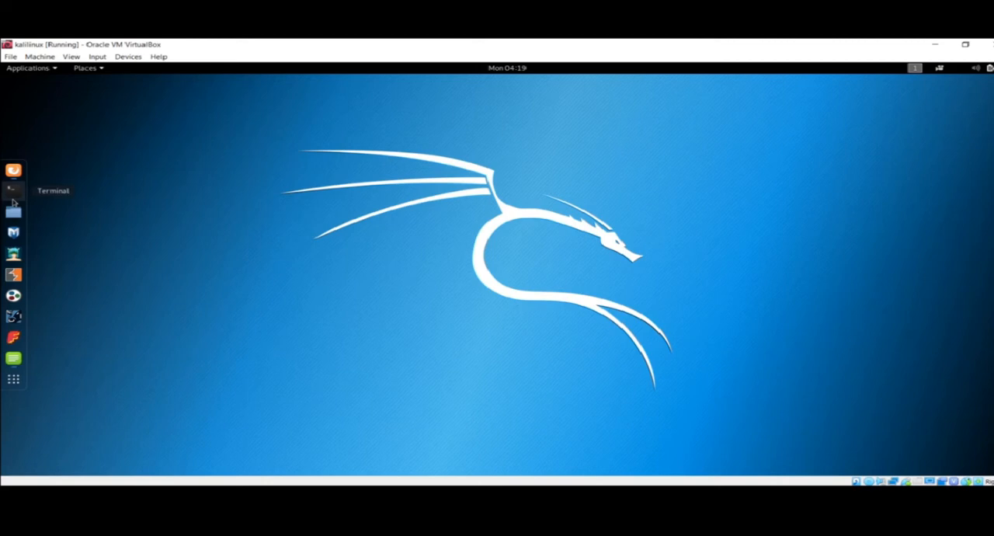
Open a terminal in Kali and list the network interfaces with ifconfig
{"action": "left_click", "coordinate": [12, 199]}
{"action": "type", "text": "ifcon"}
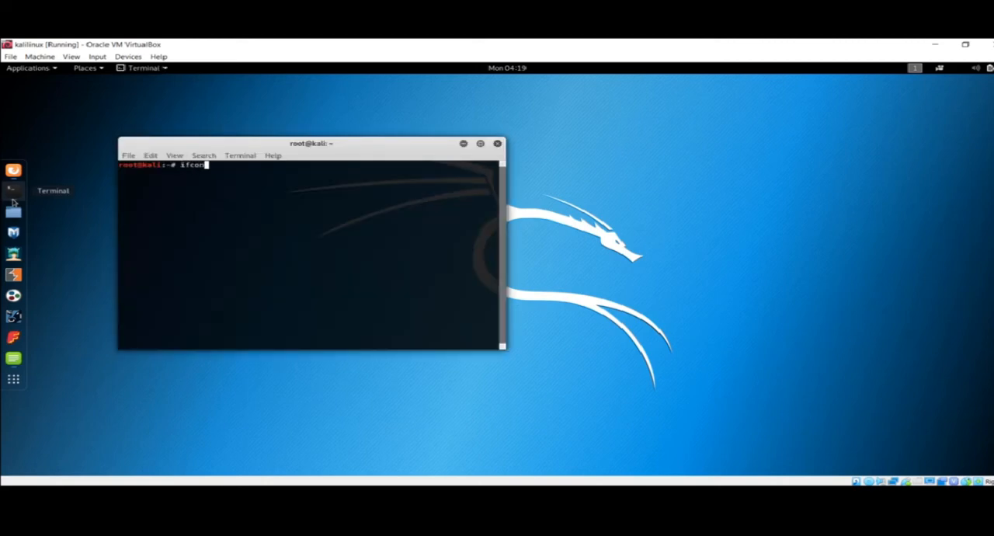
{"action": "type", "text": "fig"}
{"action": "key", "text": "Return"}
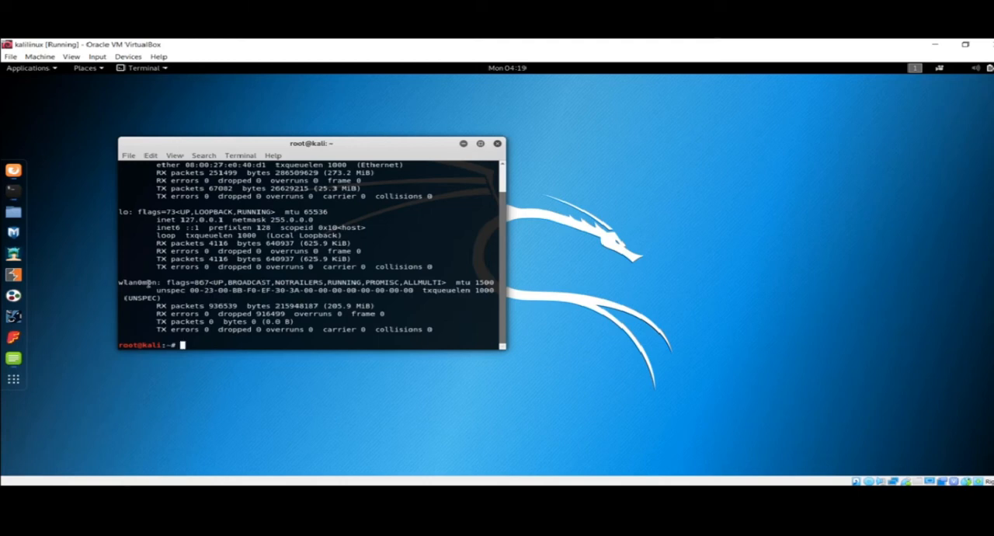
Examine the ifconfig output, comparing the wlan0mon entry with the eth0 and lo interfaces
{"action": "double_click", "coordinate": [148, 283]}
{"action": "left_click", "coordinate": [174, 289]}
{"action": "scroll", "coordinate": [174, 289], "scroll_direction": "up", "scroll_amount": 2}
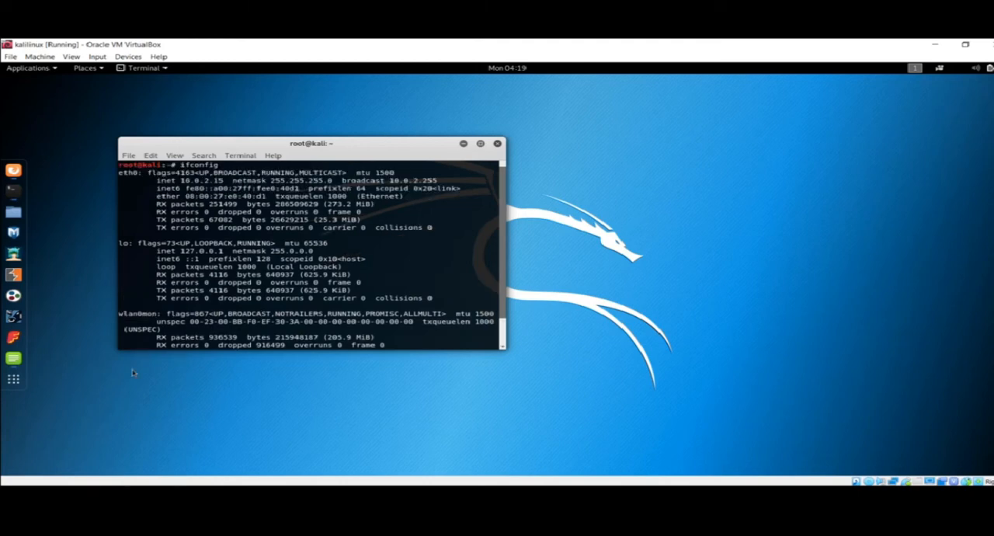
{"action": "scroll", "coordinate": [195, 309], "scroll_direction": "down", "scroll_amount": 1}
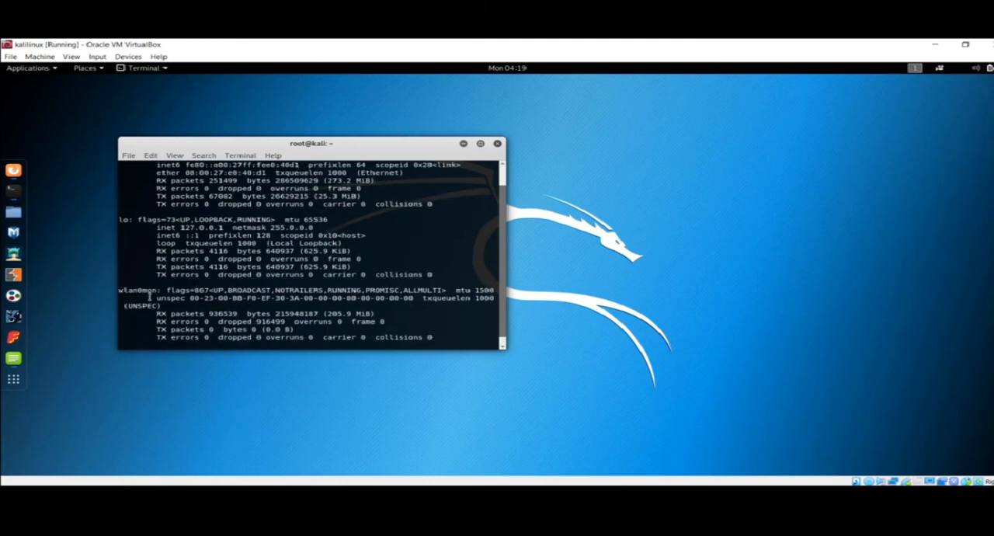
{"action": "double_click", "coordinate": [142, 290]}
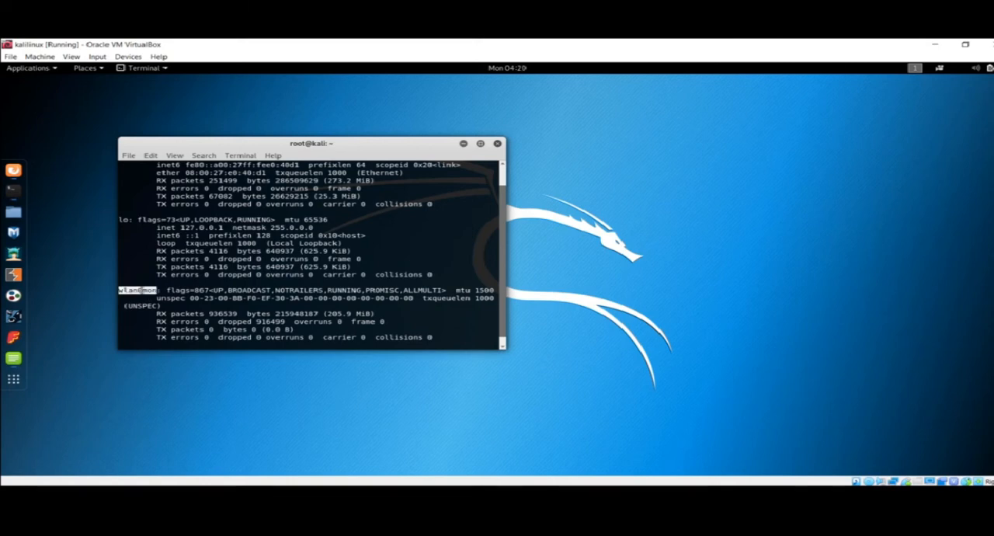
{"action": "left_click", "coordinate": [208, 298]}
{"action": "scroll", "coordinate": [208, 299], "scroll_direction": "up", "scroll_amount": 1}
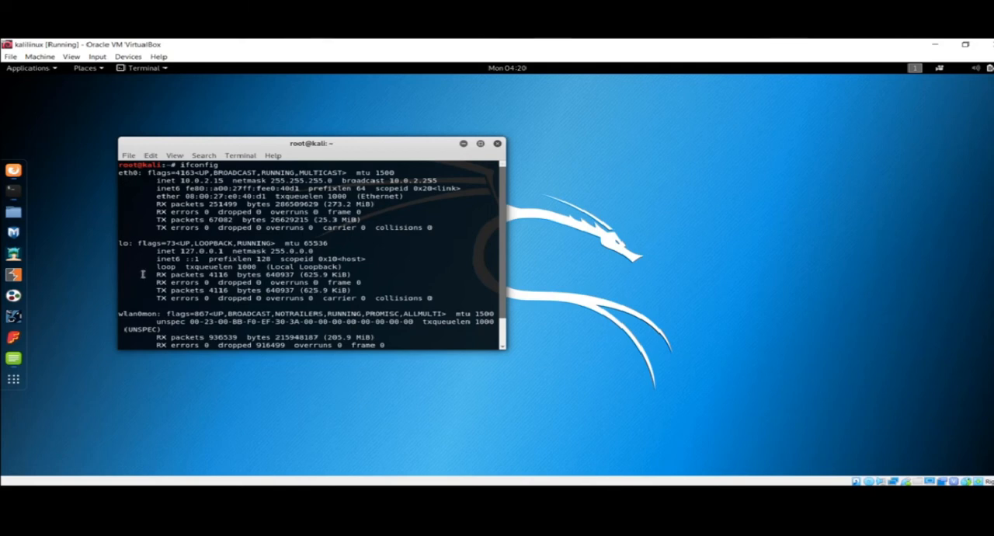
{"action": "double_click", "coordinate": [139, 307]}
{"action": "scroll", "coordinate": [140, 307], "scroll_direction": "down", "scroll_amount": 1}
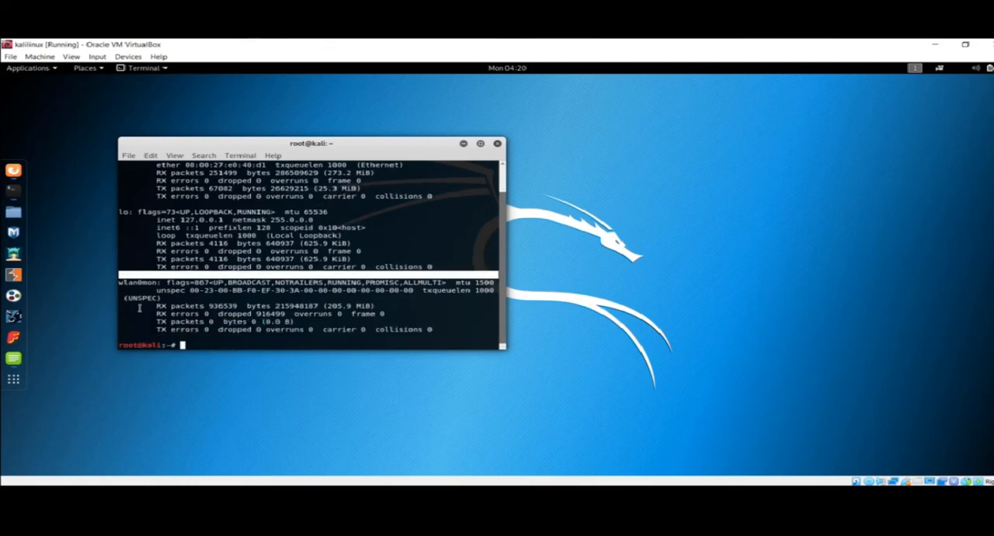
Stop monitor mode with airmon-ng stop wlan0mon and list the network interfaces again with ifconfig
{"action": "left_click", "coordinate": [214, 341]}
{"action": "type", "text": "airmon"}
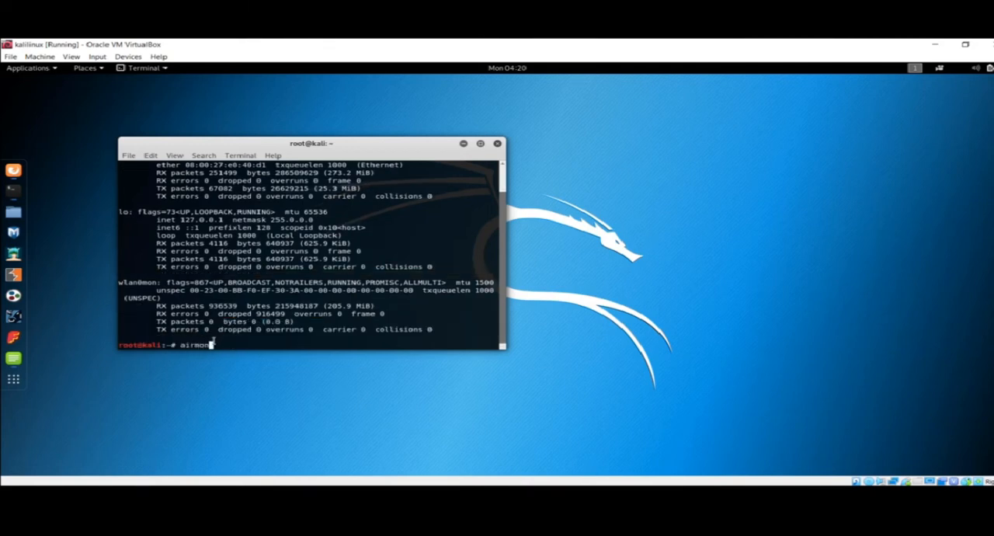
{"action": "type", "text": "-ng stop wlan0mon"}
{"action": "key", "text": "Return"}
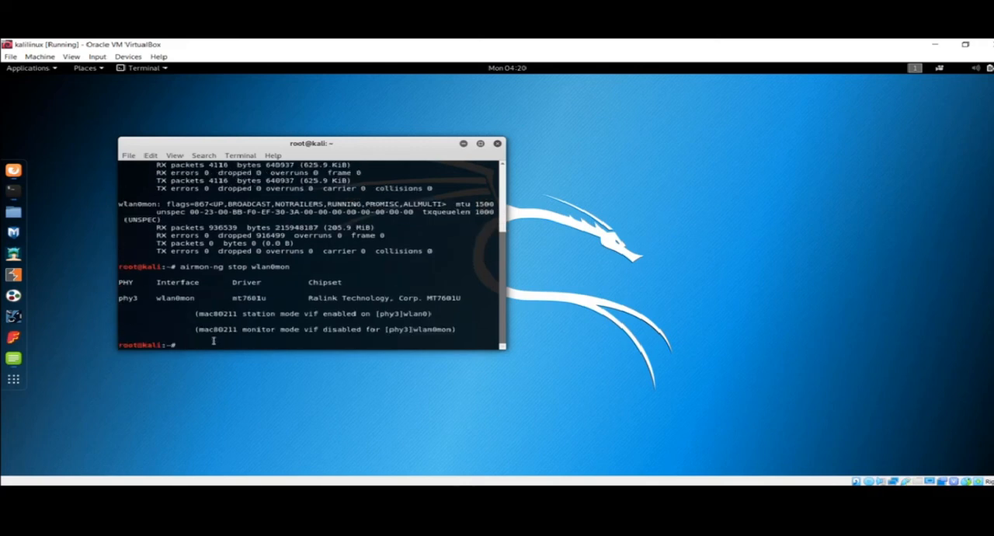
{"action": "type", "text": "ifconfig"}
{"action": "key", "text": "Return"}
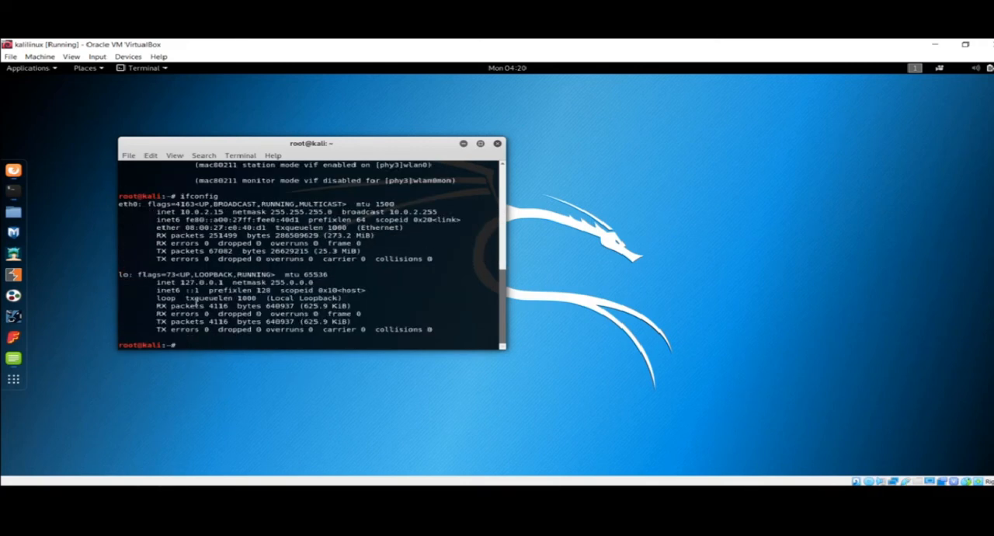
Bring the wireless interface up with ifconfig wlan0 up, and rerun ifconfig to check the wlan0 and eth0 entries
{"action": "type", "text": "ifconfig wlan0 up"}
{"action": "key", "text": "Return"}
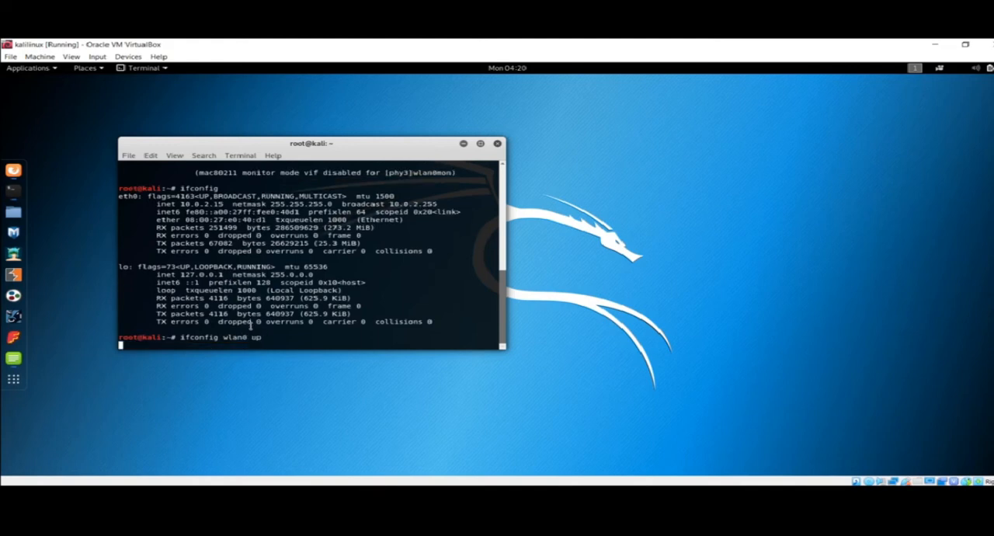
{"action": "type", "text": "ifconfig"}
{"action": "key", "text": "Return"}
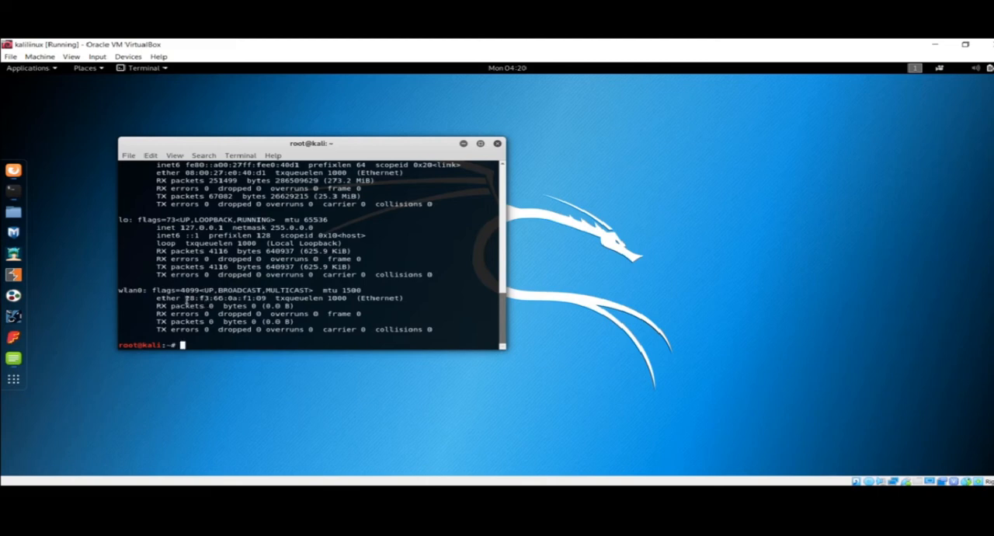
{"action": "left_click_drag", "start_coordinate": [187, 299], "coordinate": [348, 292]}
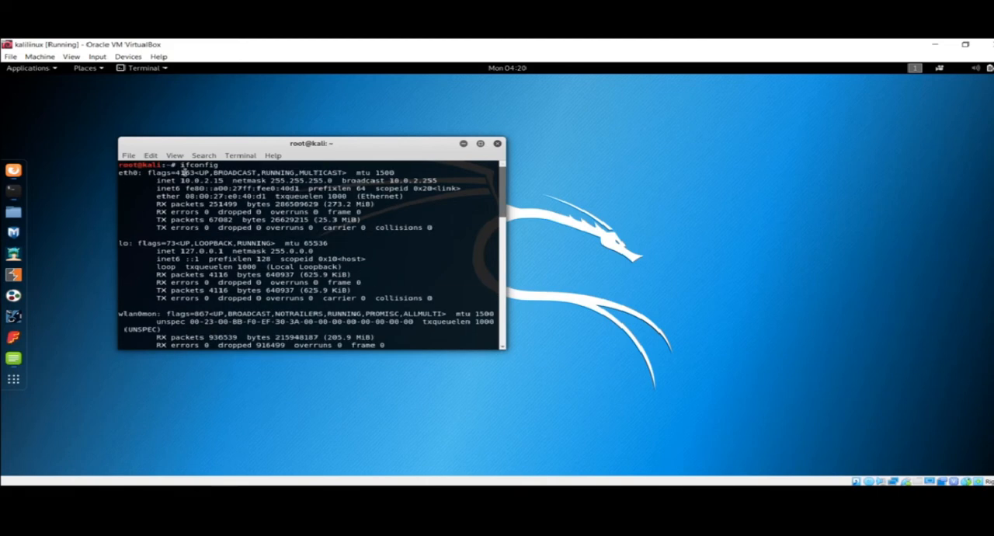
{"action": "double_click", "coordinate": [124, 173]}
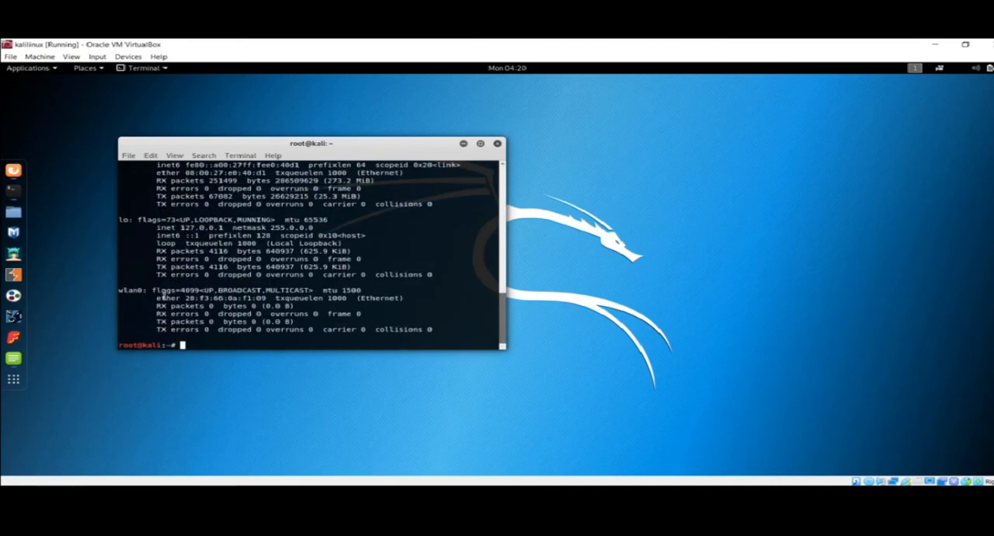
Open Firefox in Kali, replace the Crunch tutorial tab with a new one, search the web for kali, and close the browser
{"action": "left_click", "coordinate": [13, 172]}
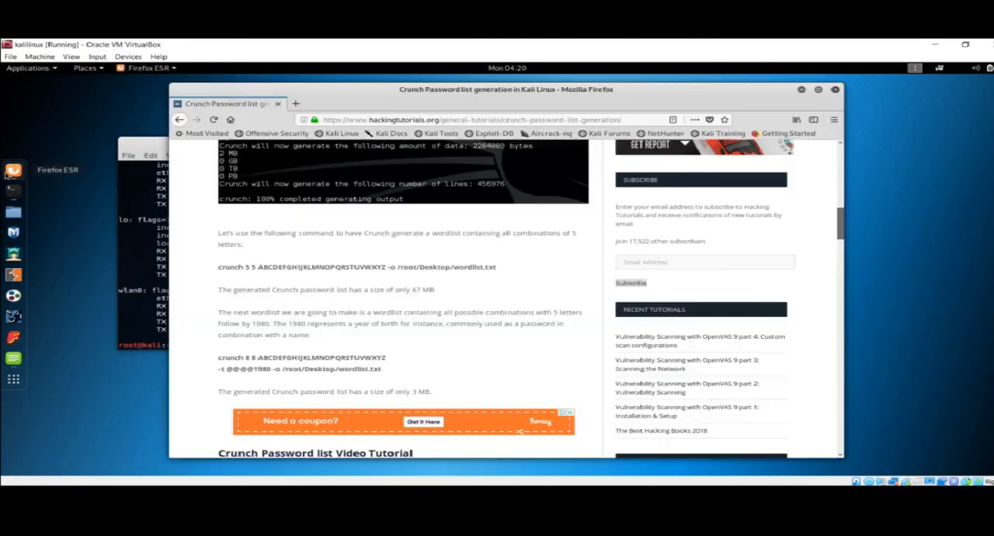
{"action": "left_click", "coordinate": [295, 103]}
{"action": "left_click", "coordinate": [277, 103]}
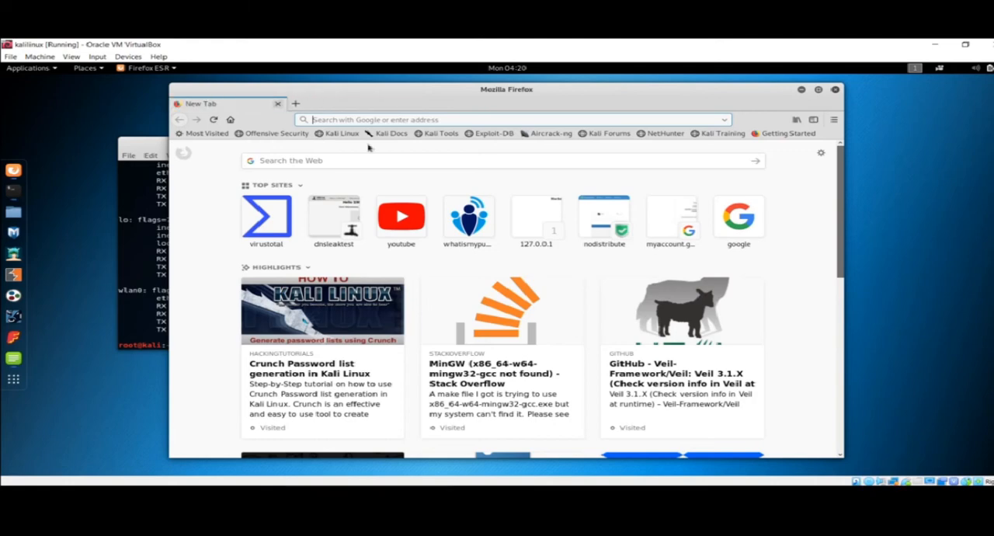
{"action": "type", "text": "kali"}
{"action": "key", "text": "Return"}
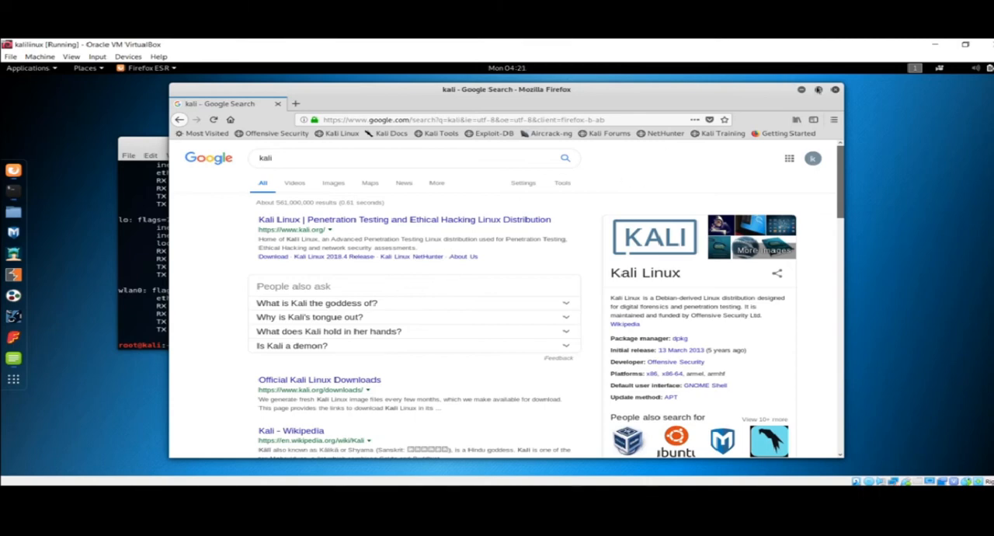
{"action": "left_click", "coordinate": [835, 90]}
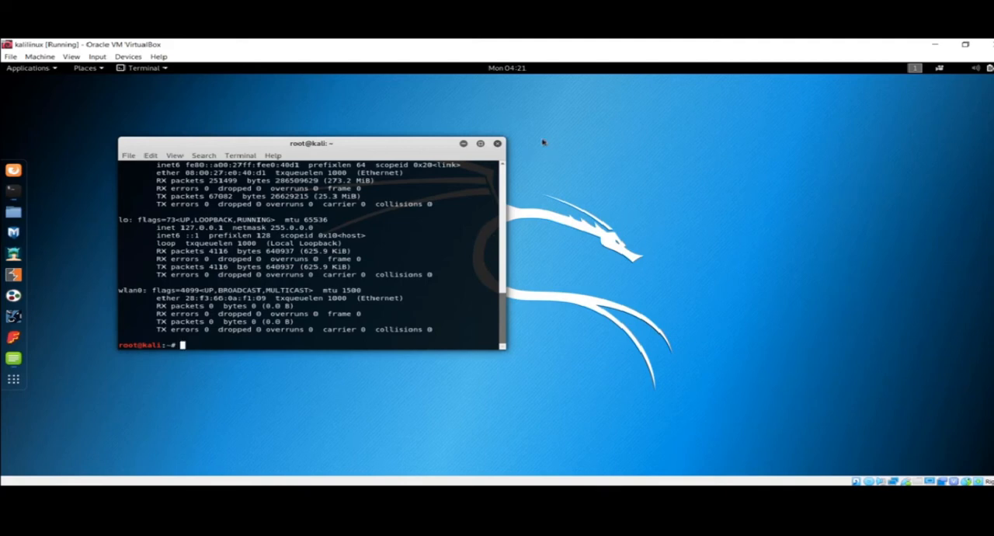
Close the Kali terminal and switch to the running MSEdge - Win10 machine window
{"action": "left_click", "coordinate": [497, 143]}
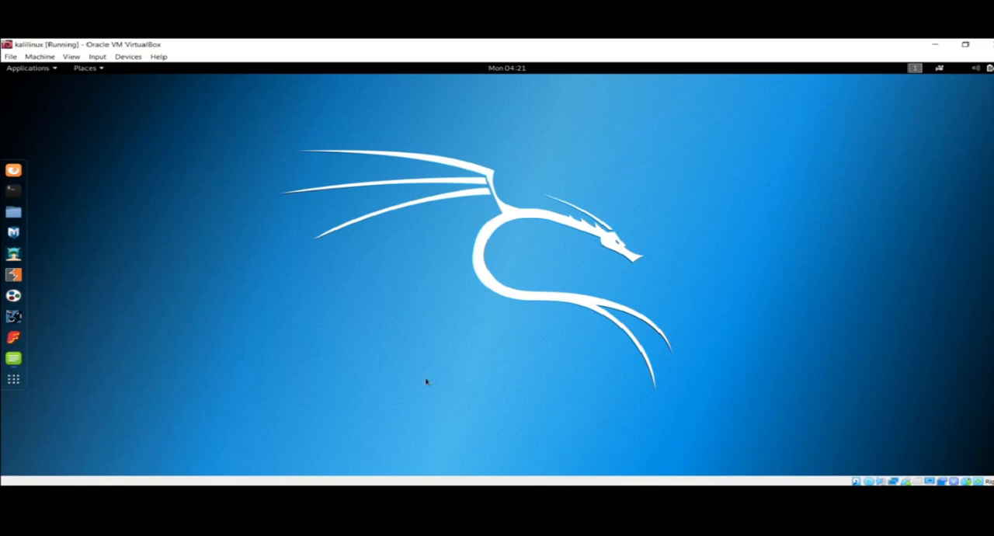
{"action": "mouse_move", "coordinate": [410, 513]}
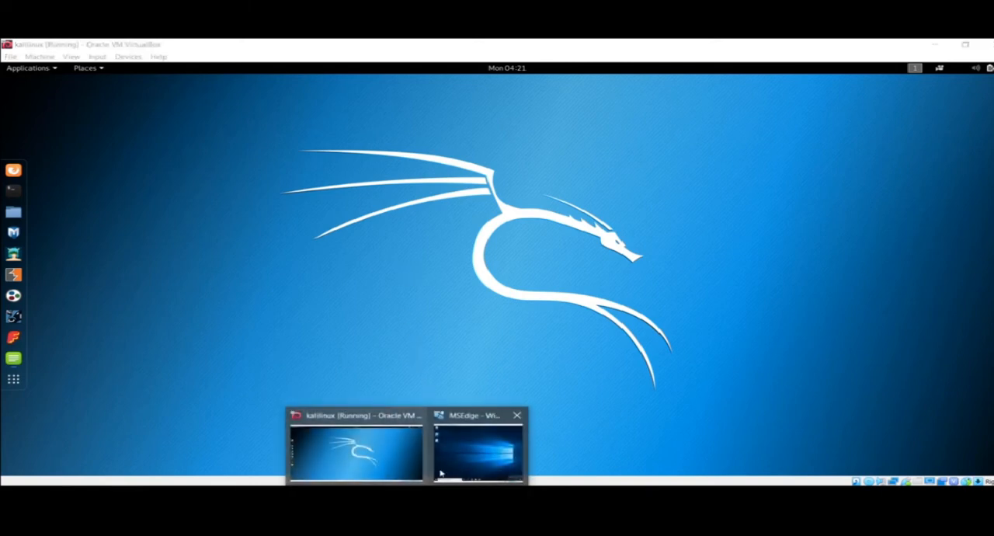
{"action": "left_click", "coordinate": [459, 466]}
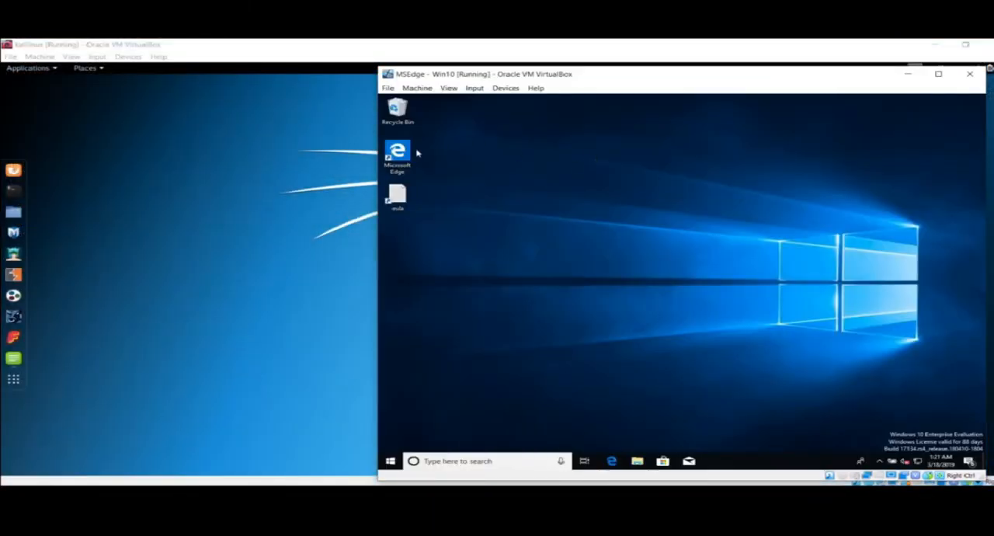
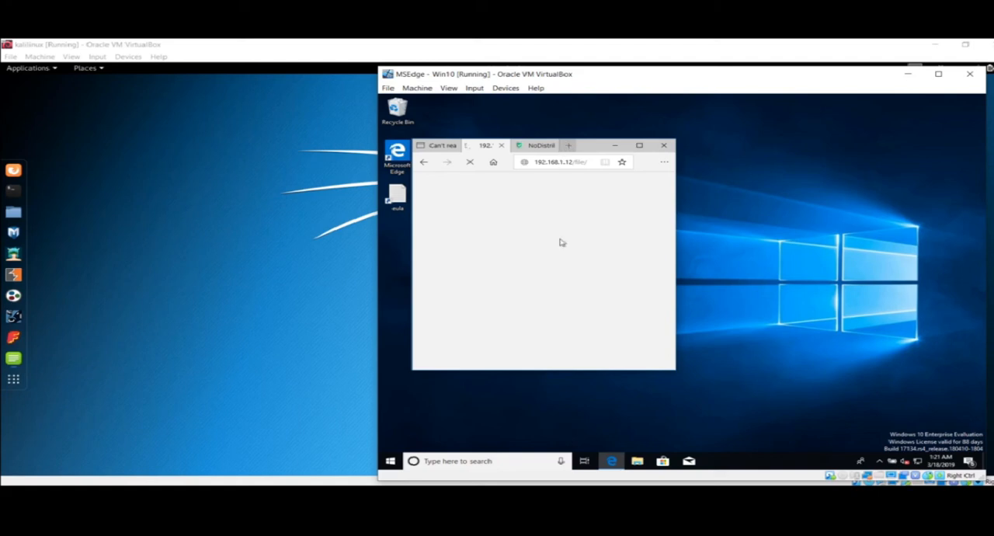
Open a new tab in Edge on the Windows 10 machine, maximize the browser window and look over the start page's news feed
{"action": "left_click", "coordinate": [575, 147]}
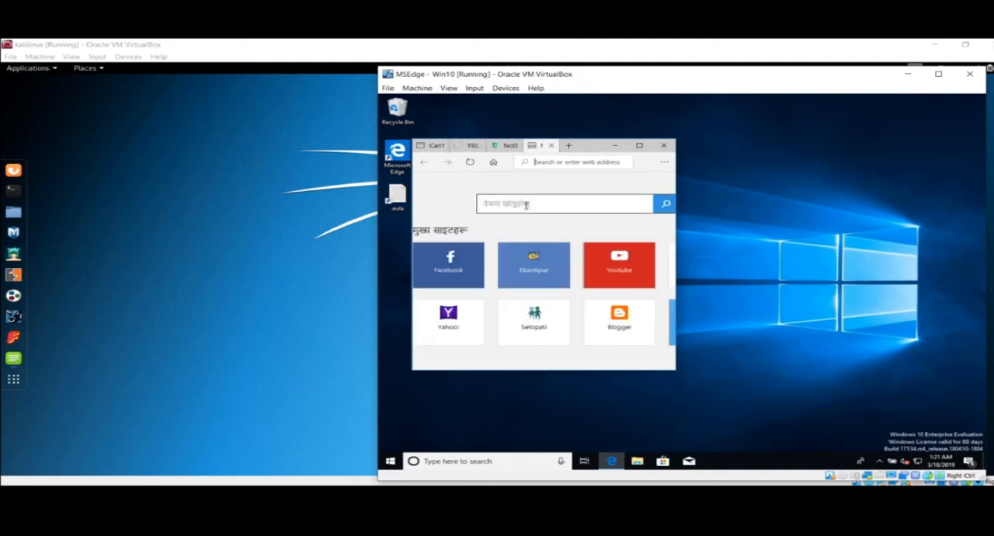
{"action": "left_click", "coordinate": [639, 146]}
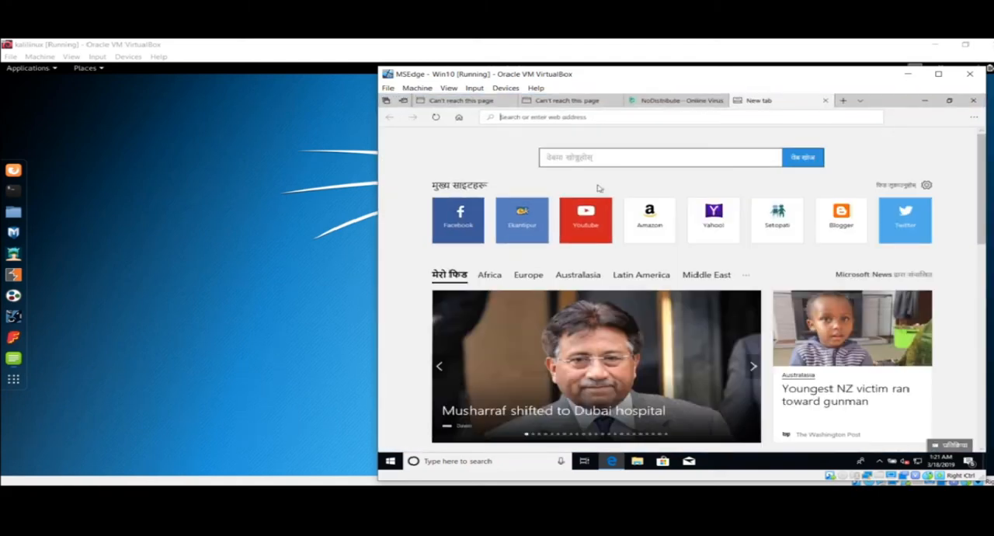
{"action": "left_click", "coordinate": [587, 159]}
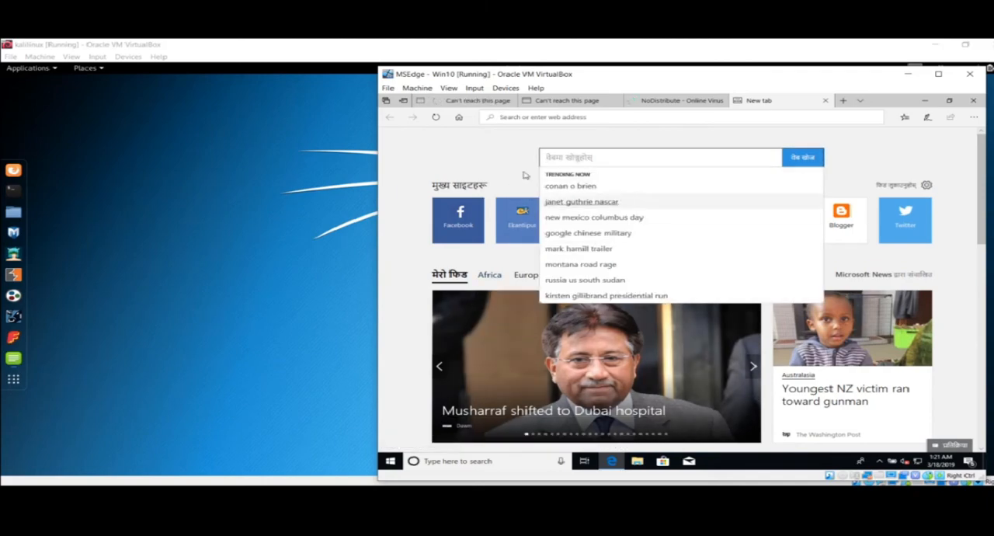
{"action": "left_click", "coordinate": [480, 178]}
{"action": "scroll", "coordinate": [567, 333], "scroll_direction": "down", "scroll_amount": 2}
{"action": "scroll", "coordinate": [614, 334], "scroll_direction": "down", "scroll_amount": 10}
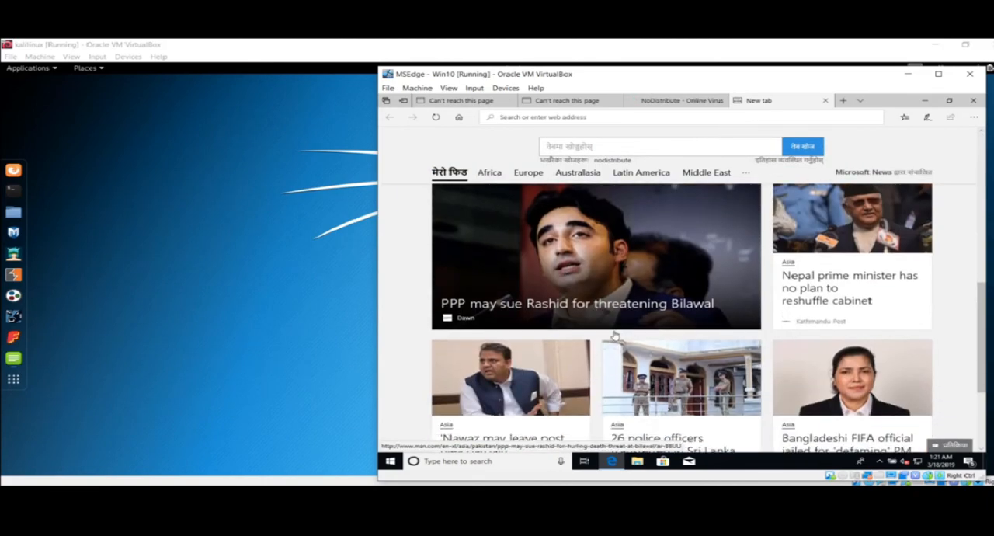
{"action": "scroll", "coordinate": [613, 336], "scroll_direction": "up", "scroll_amount": 10}
{"action": "scroll", "coordinate": [613, 334], "scroll_direction": "up", "scroll_amount": 2}
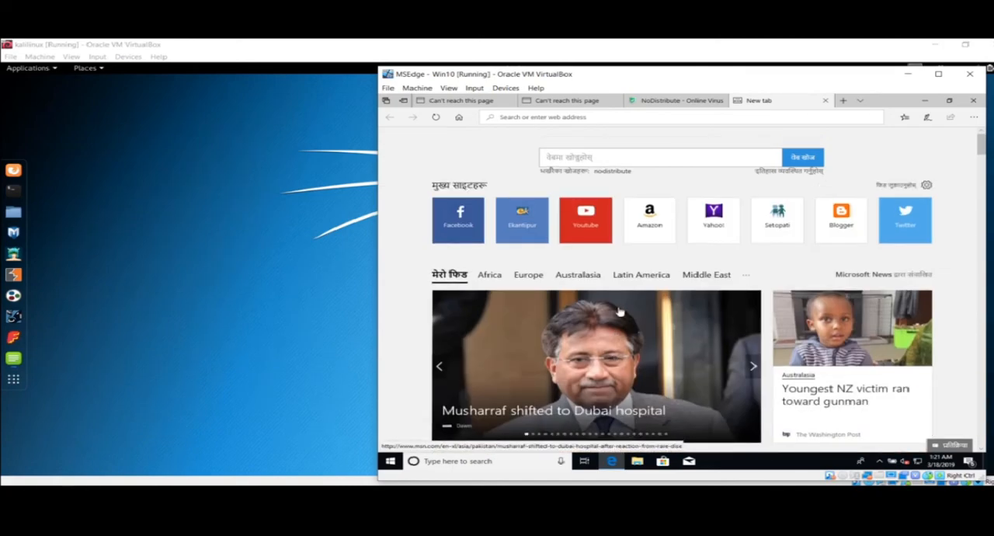
Search the web for what is my ip and open the whatismyipaddress.com result to check the machine's public IP information
{"action": "left_click", "coordinate": [582, 162]}
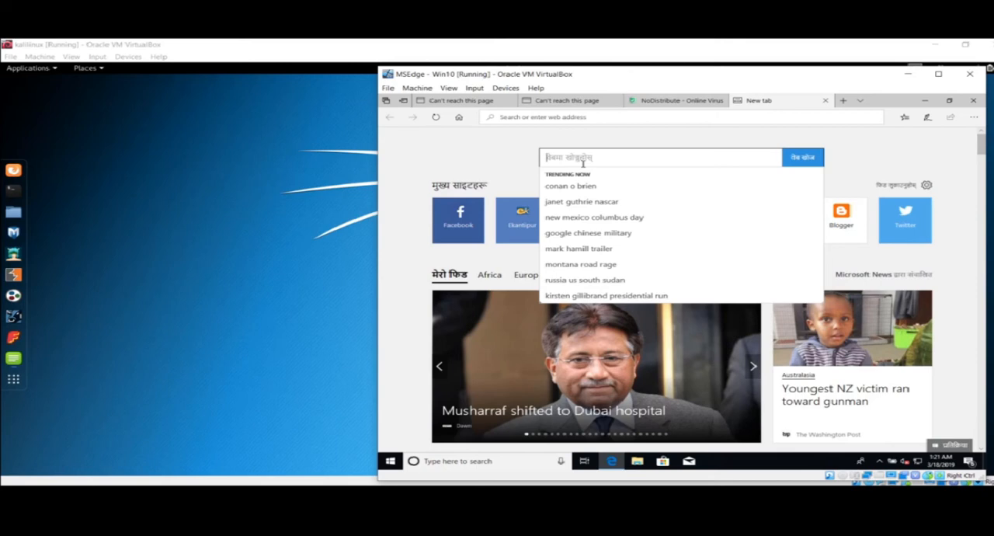
{"action": "type", "text": "what is m"}
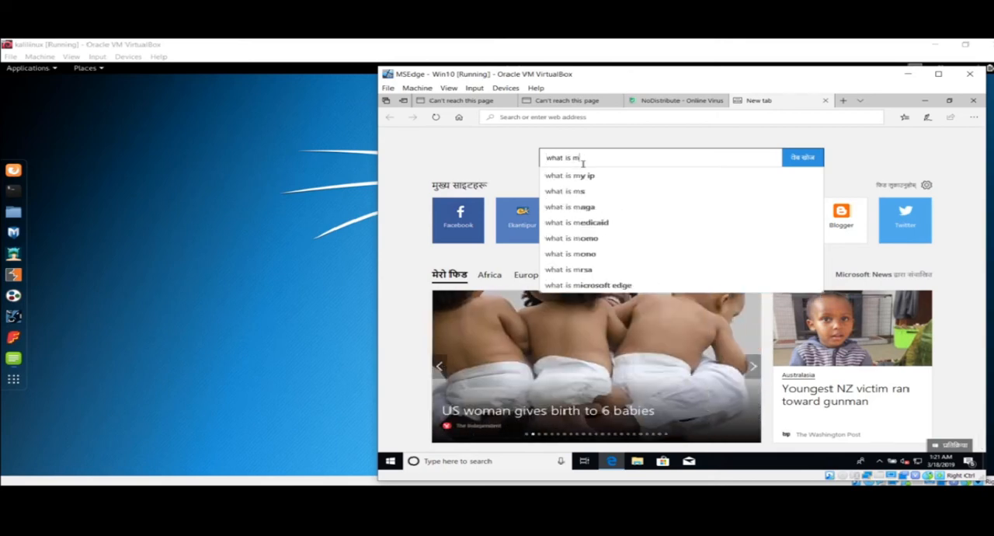
{"action": "type", "text": "y ip"}
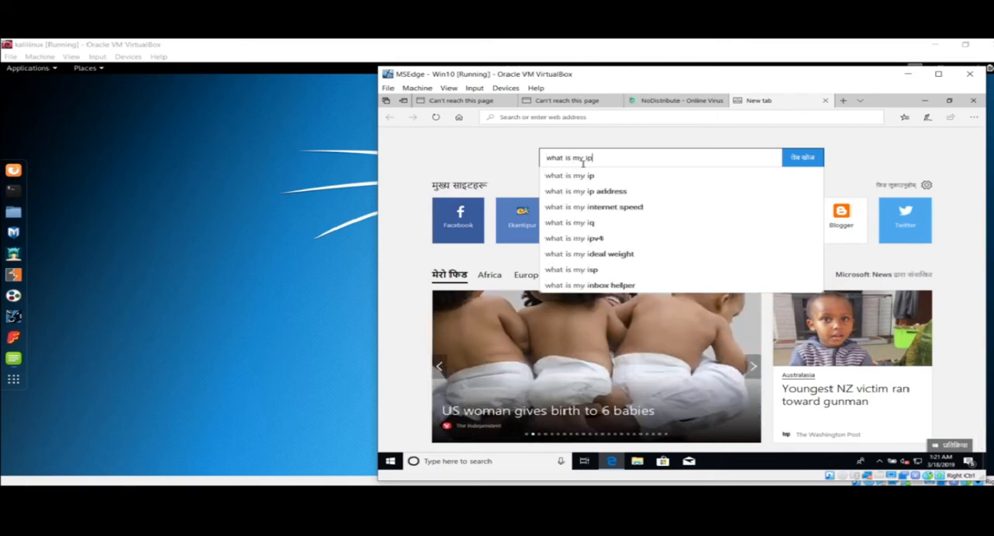
{"action": "key", "text": "Return"}
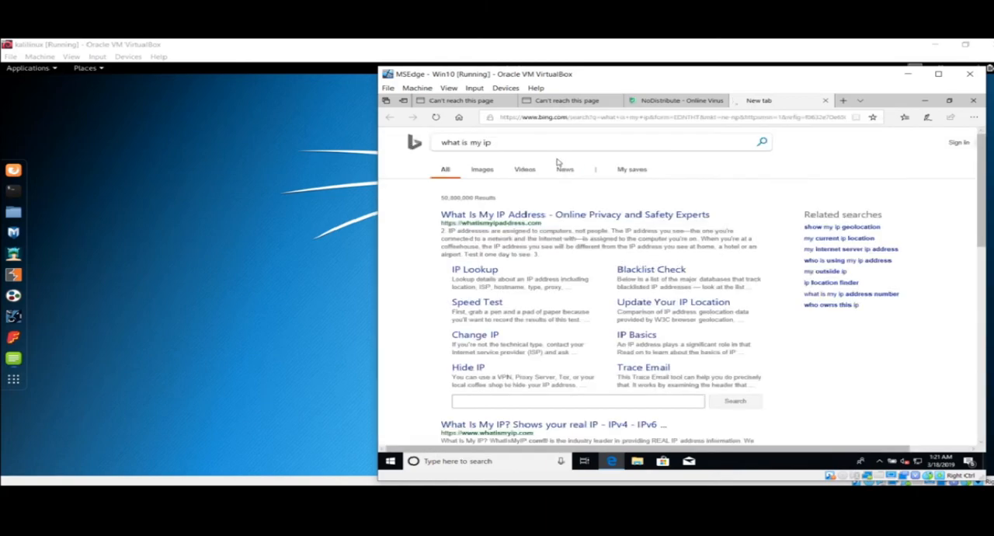
{"action": "left_click", "coordinate": [525, 217]}
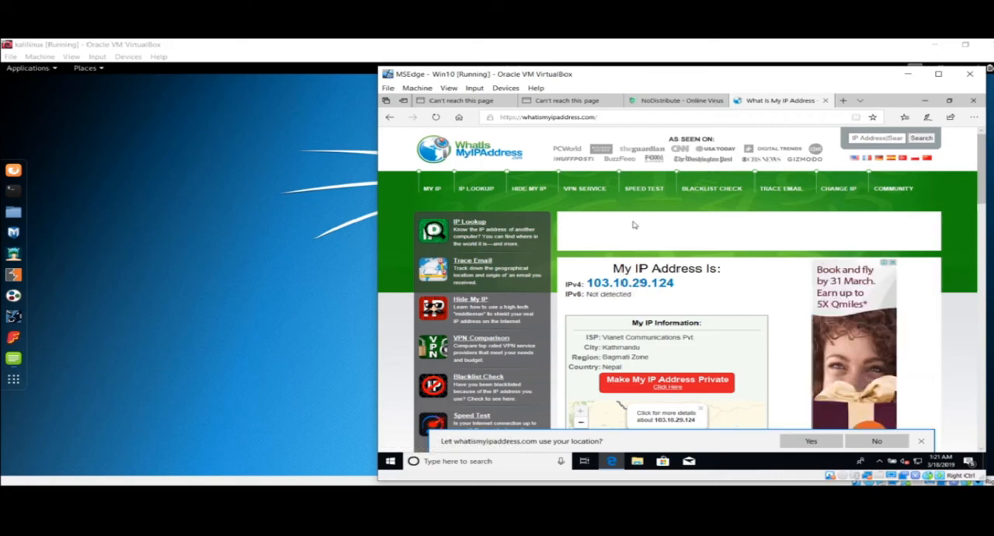
{"action": "scroll", "coordinate": [632, 223], "scroll_direction": "down", "scroll_amount": 5}
{"action": "scroll", "coordinate": [633, 249], "scroll_direction": "up", "scroll_amount": 5}
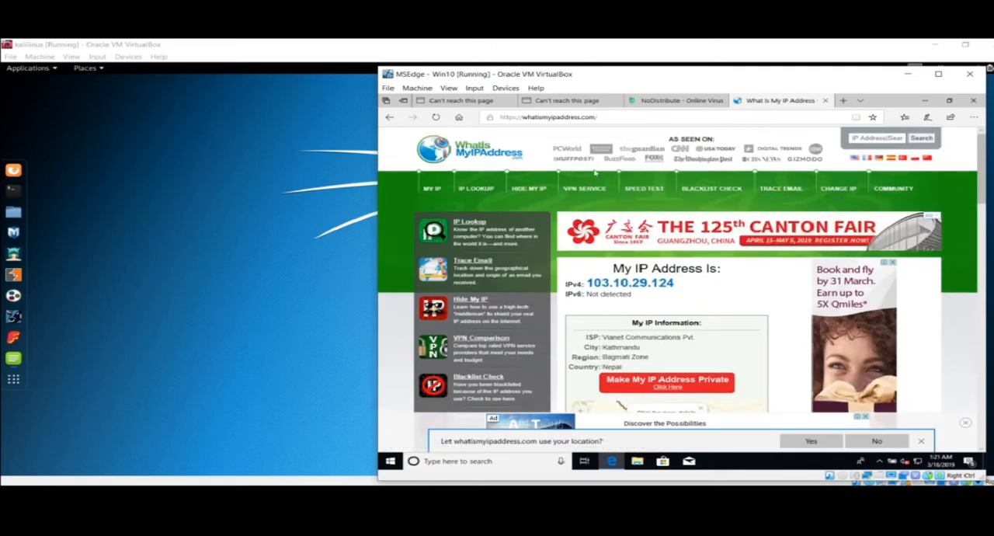
Switch to the kalilinux machine and check that the Ralink 802.11 n WLAN adapter is attached in its USB device list
{"action": "left_click", "coordinate": [311, 191]}
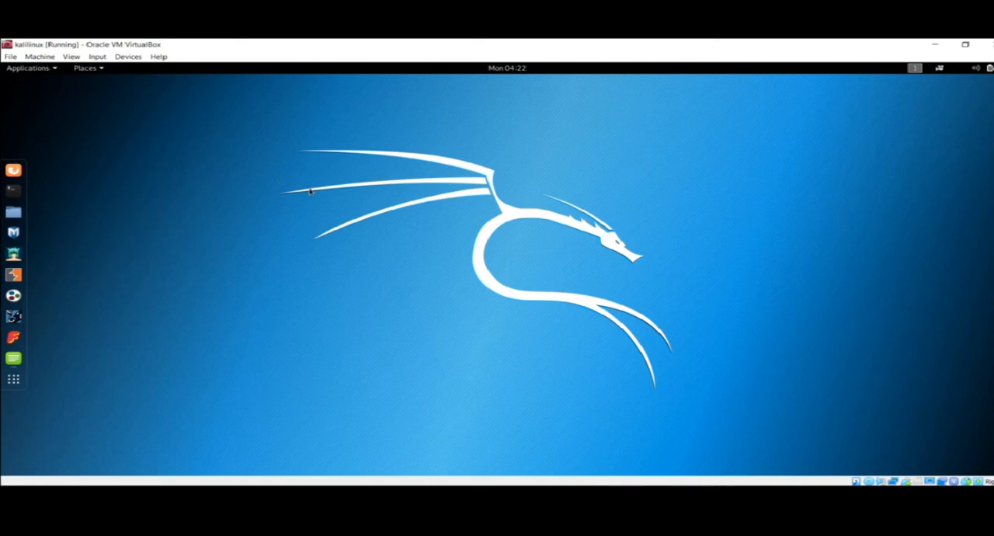
{"action": "left_click", "coordinate": [123, 58]}
{"action": "mouse_move", "coordinate": [179, 106]}
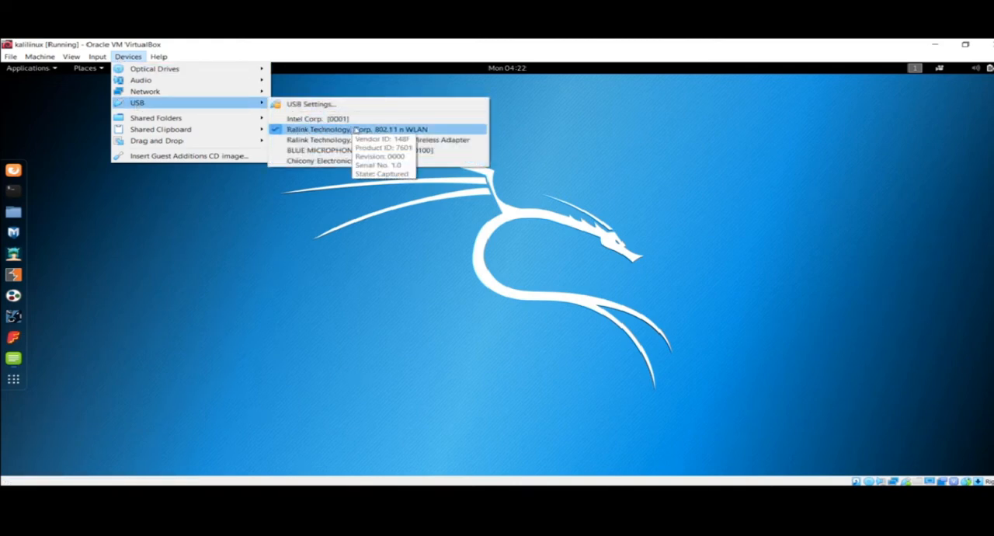
{"action": "left_click", "coordinate": [644, 184]}
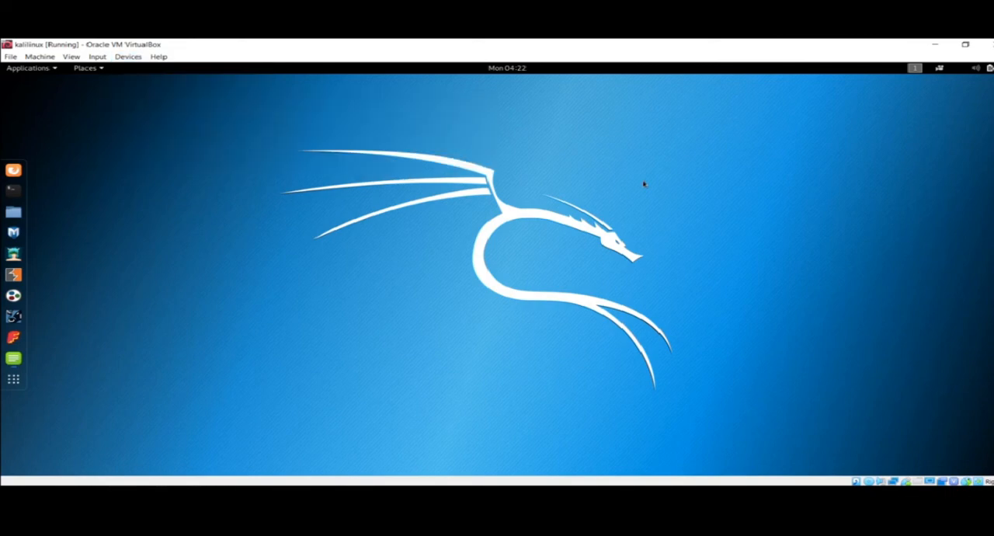
Open a terminal in Kali and list the network interfaces with ifconfig
{"action": "left_click", "coordinate": [14, 192]}
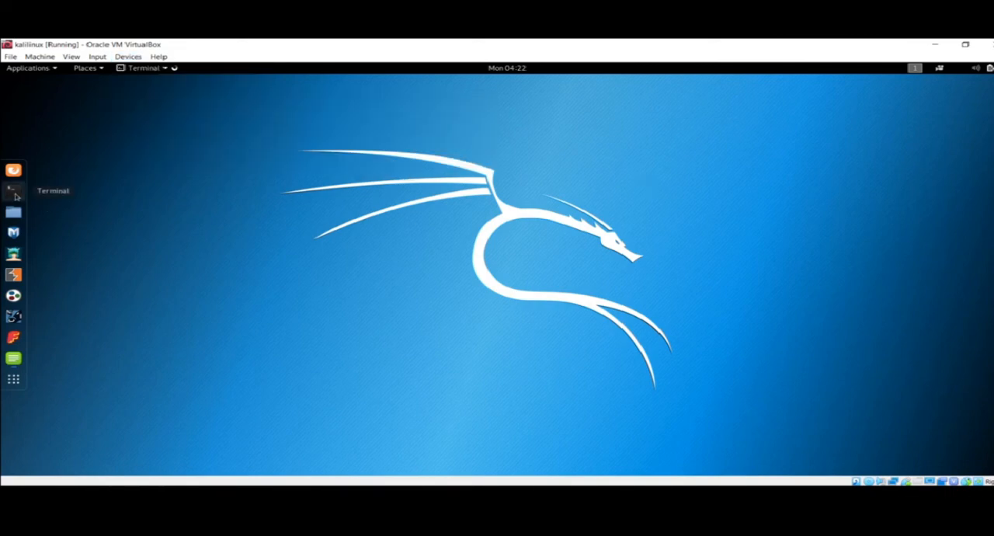
{"action": "type", "text": "ifcon"}
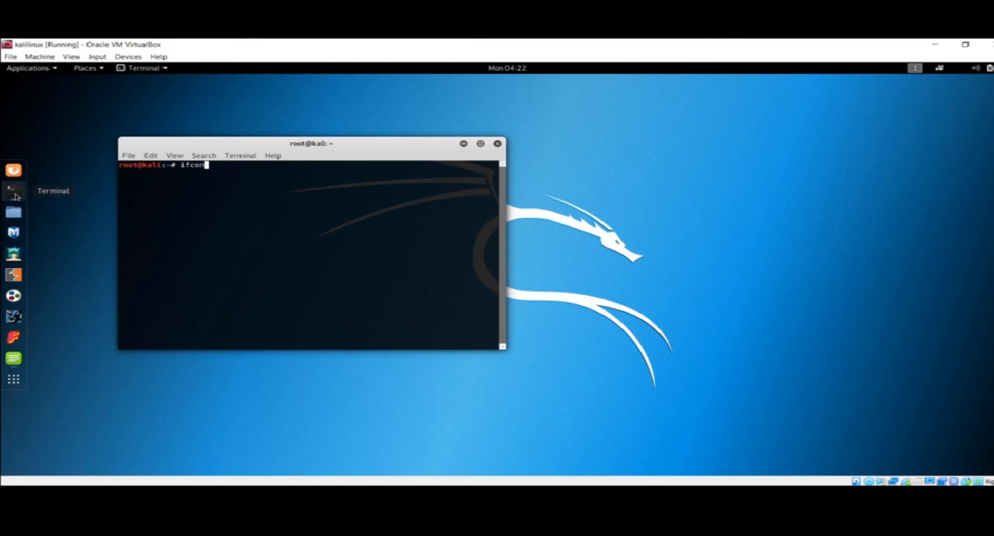
{"action": "type", "text": "fig"}
{"action": "key", "text": "Return"}
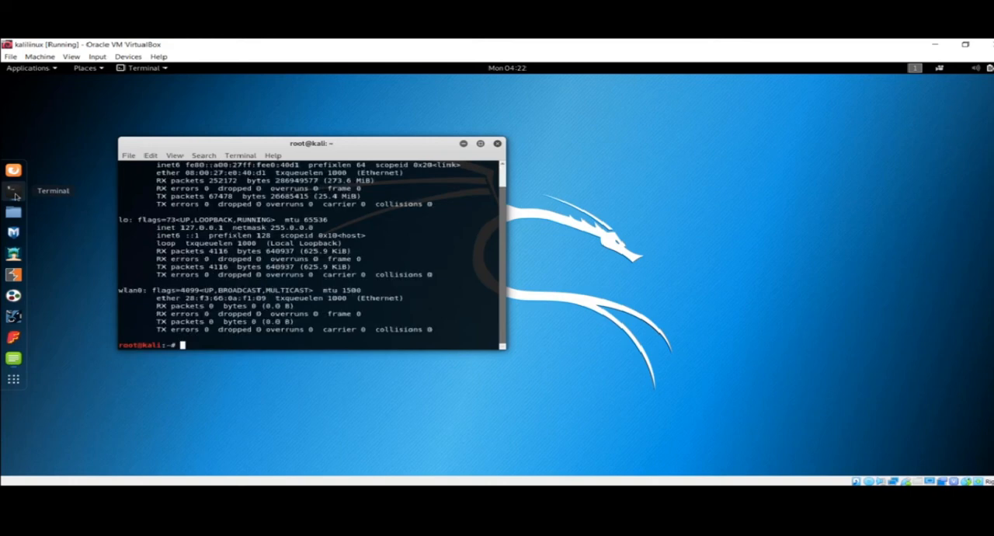
Examine the wlan0 and eth0 entries in the ifconfig output, and close the terminal
{"action": "double_click", "coordinate": [132, 291]}
{"action": "left_click", "coordinate": [132, 290]}
{"action": "scroll", "coordinate": [132, 291], "scroll_direction": "up", "scroll_amount": 1}
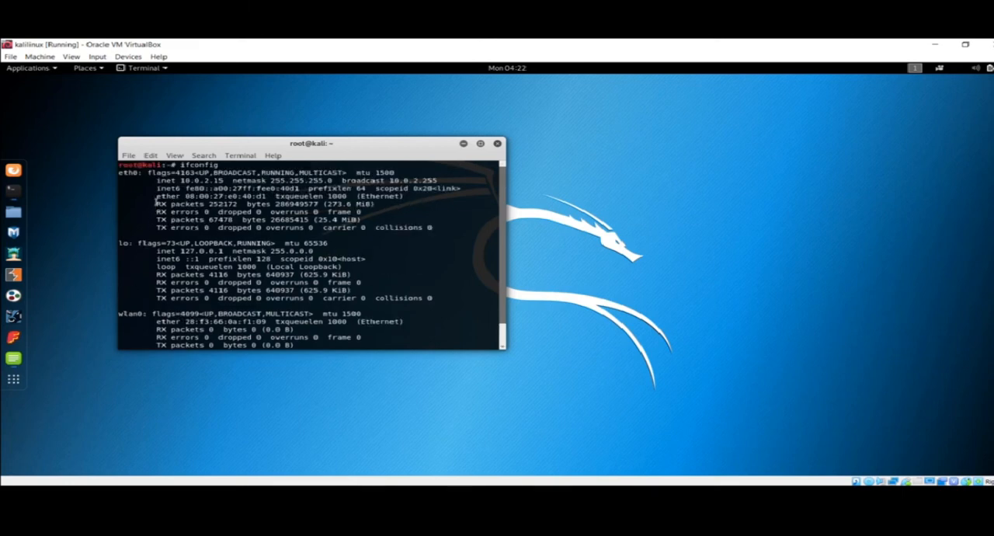
{"action": "double_click", "coordinate": [130, 174]}
{"action": "left_click_drag", "start_coordinate": [146, 178], "coordinate": [236, 227]}
{"action": "left_click", "coordinate": [238, 229]}
{"action": "scroll", "coordinate": [198, 270], "scroll_direction": "down", "scroll_amount": 1}
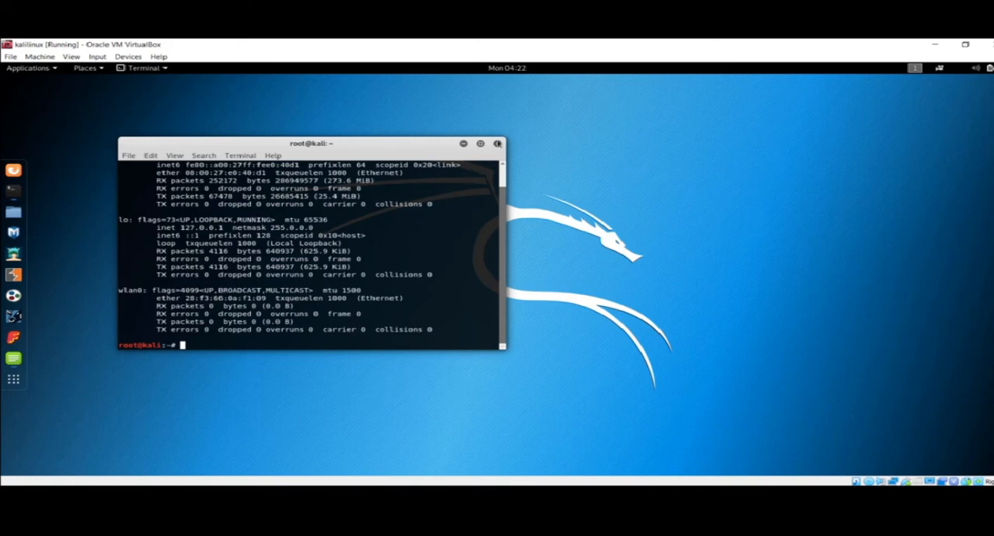
{"action": "left_click", "coordinate": [497, 143]}
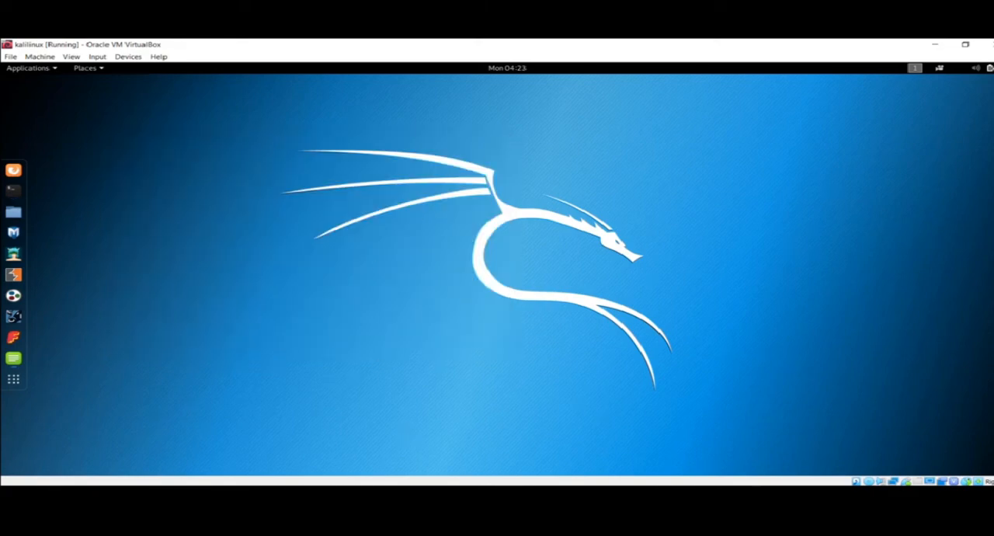
Switch to the MSEdge - Win10 machine and close its Edge browser
{"action": "left_click", "coordinate": [407, 495]}
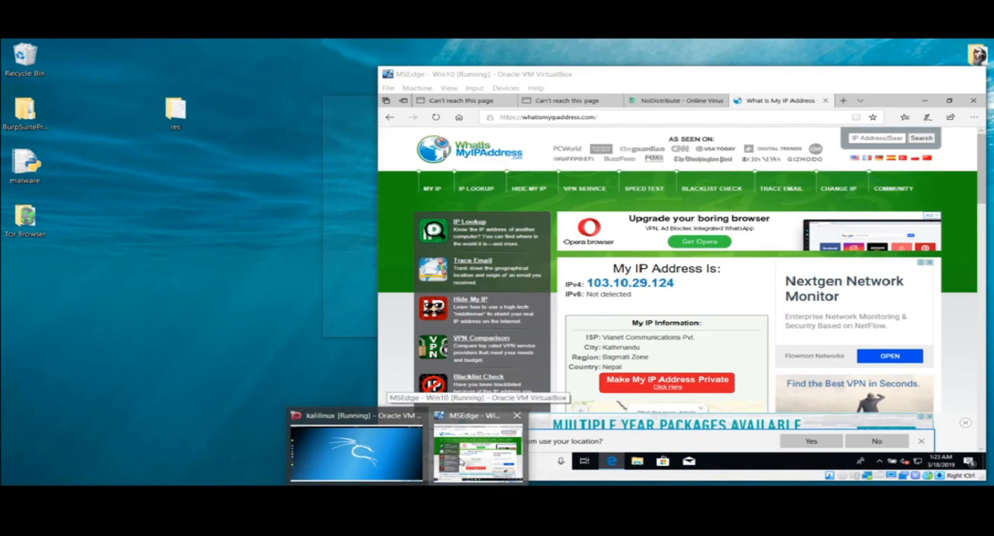
{"action": "left_click", "coordinate": [462, 461]}
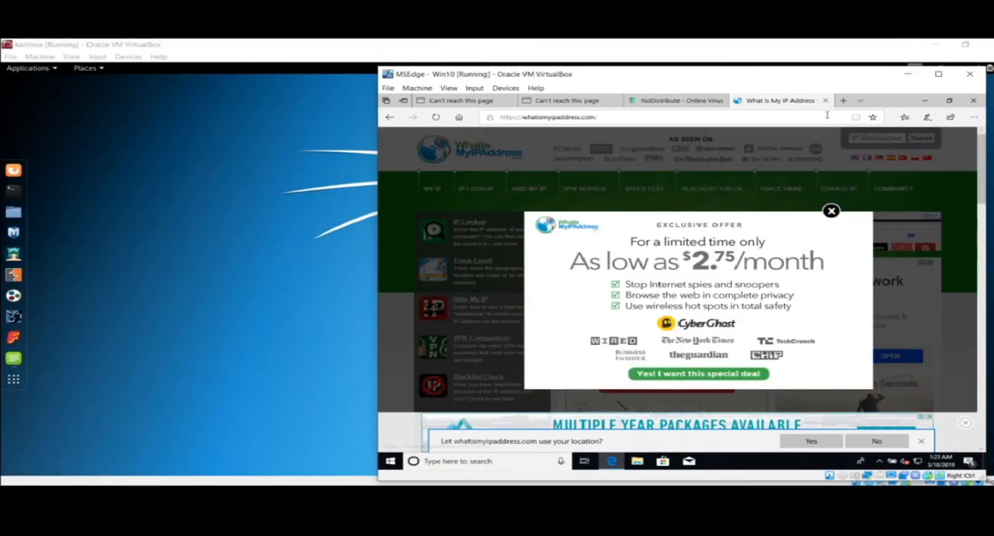
{"action": "left_click", "coordinate": [973, 101]}
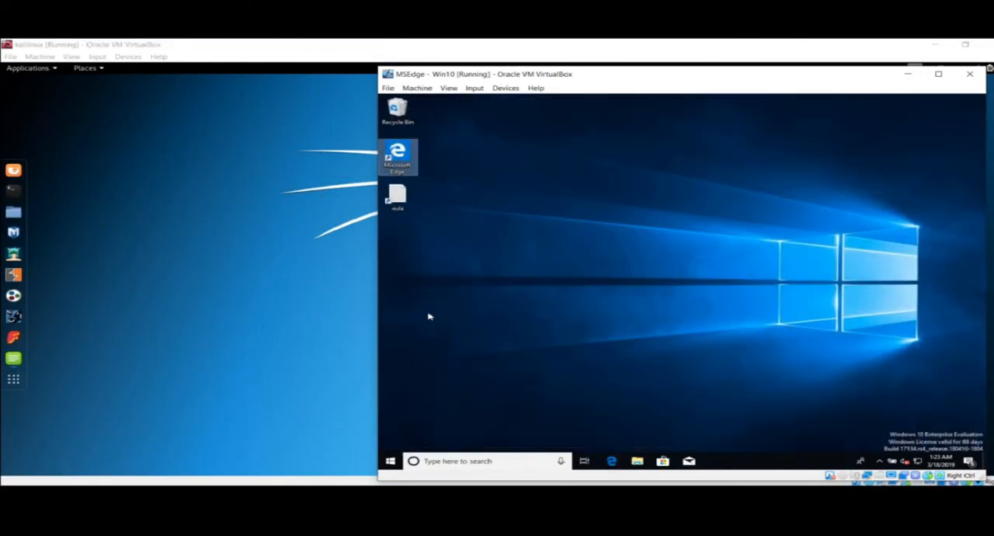
Return to the kalilinux machine, look through the Home folder in the file manager, and close it
{"action": "left_click", "coordinate": [171, 327]}
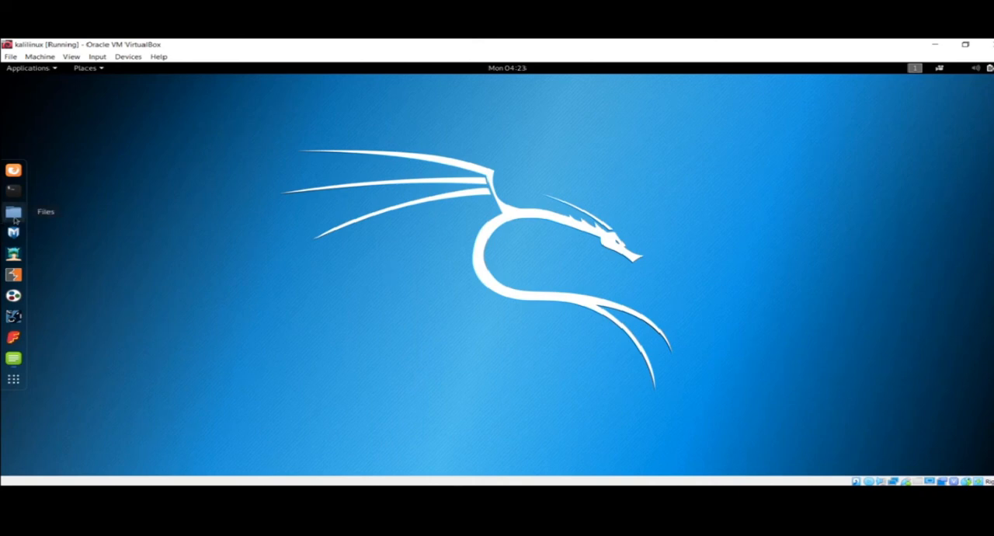
{"action": "left_click", "coordinate": [13, 211]}
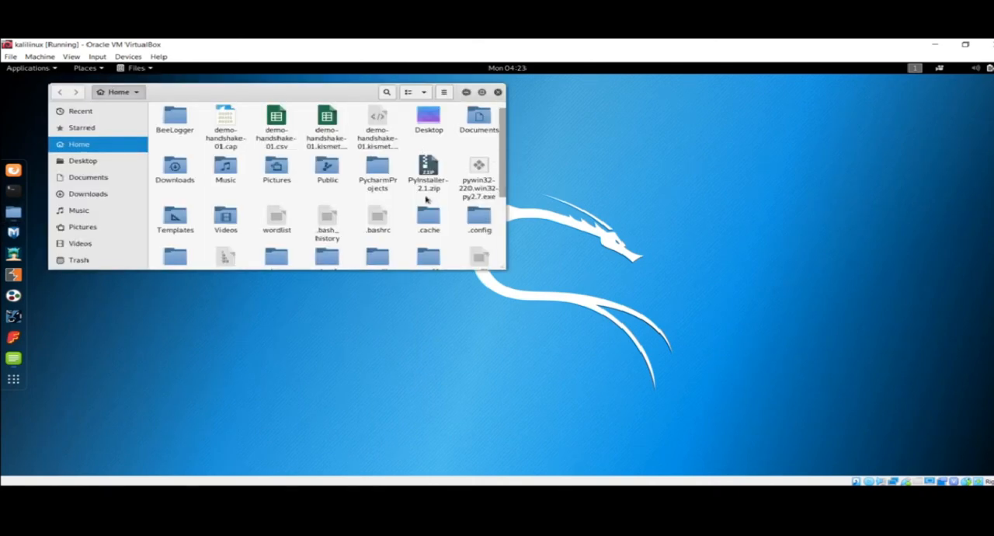
{"action": "scroll", "coordinate": [429, 201], "scroll_direction": "down", "scroll_amount": 3}
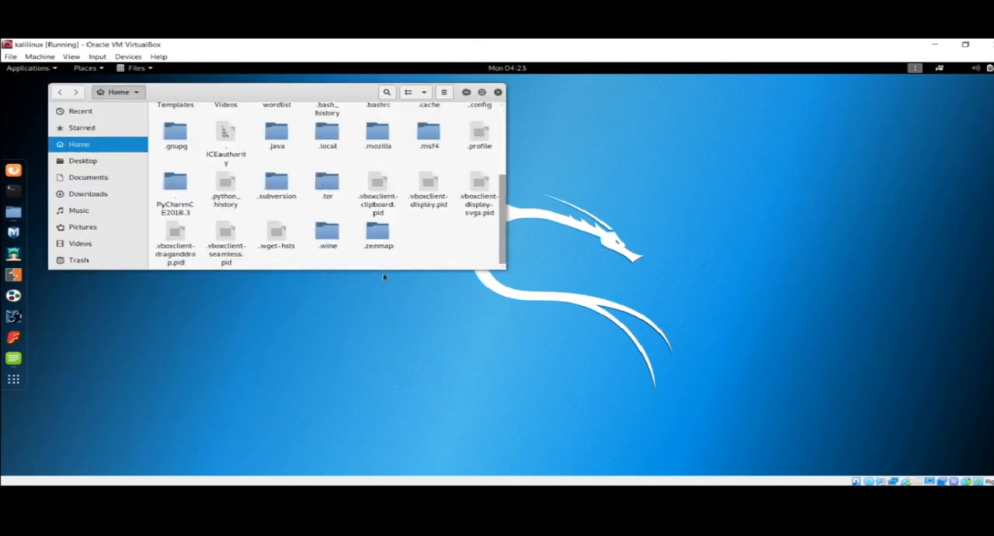
{"action": "scroll", "coordinate": [395, 241], "scroll_direction": "up", "scroll_amount": 3}
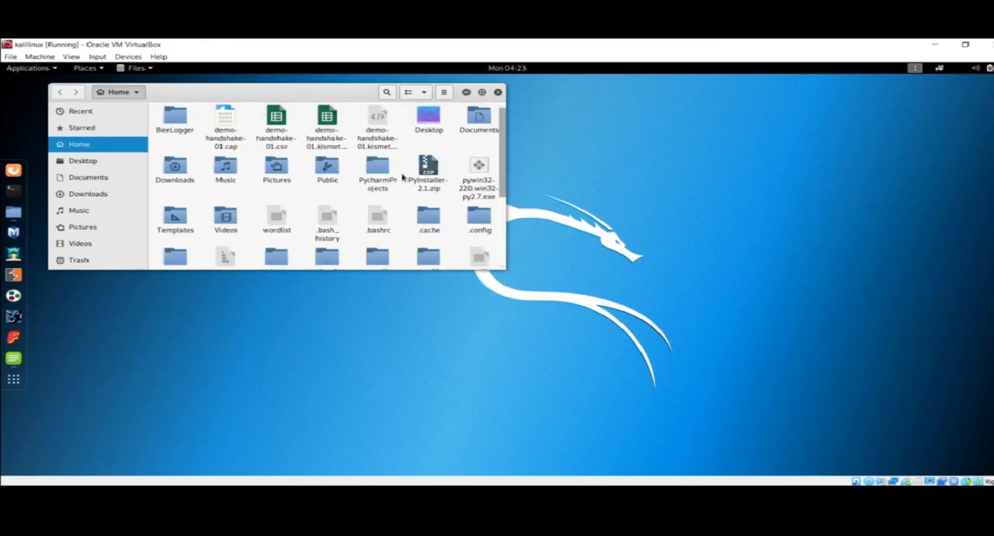
{"action": "left_click", "coordinate": [498, 92]}
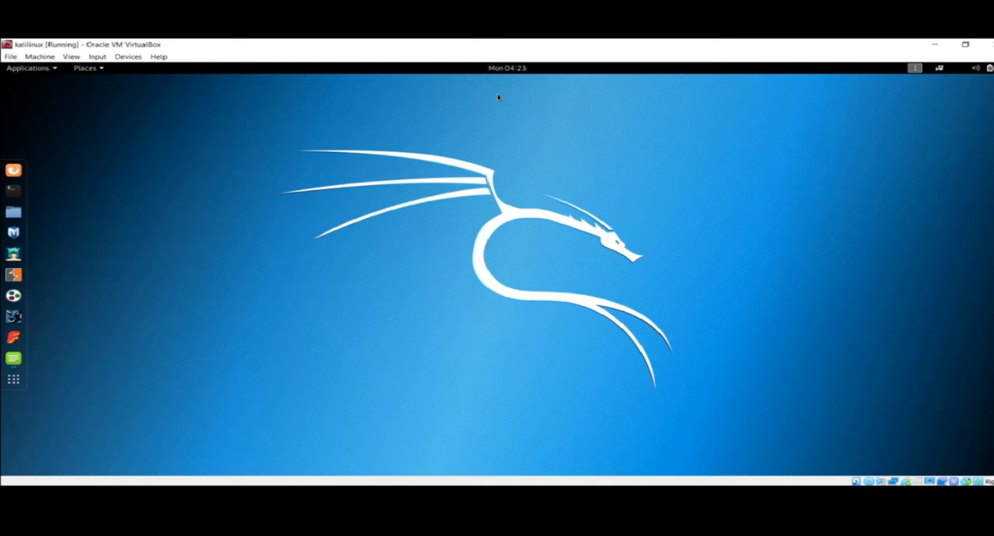
Bring up Oracle VM VirtualBox Manager and review the details of the kalilinux, MSEdge - Win10 and windows machines
{"action": "left_click", "coordinate": [439, 494]}
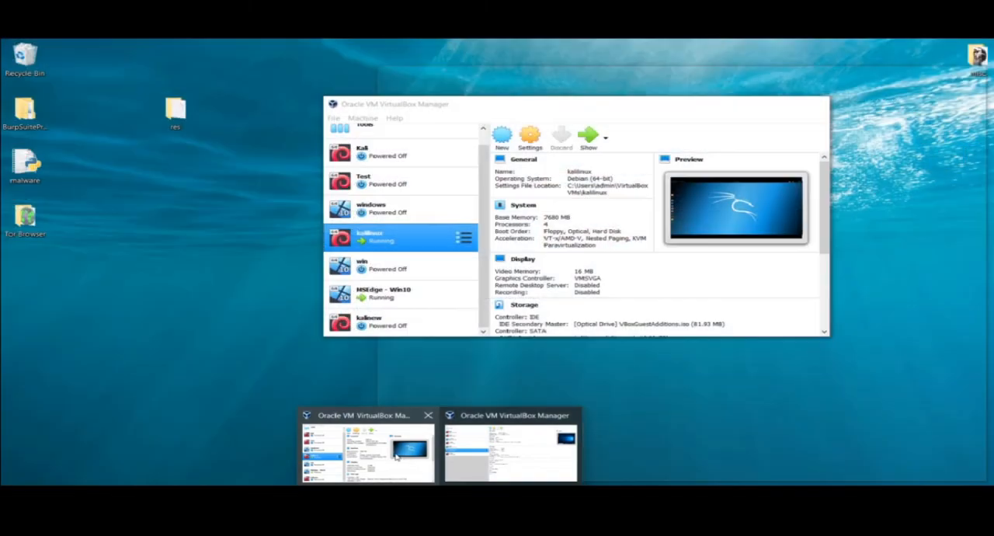
{"action": "left_click", "coordinate": [368, 454]}
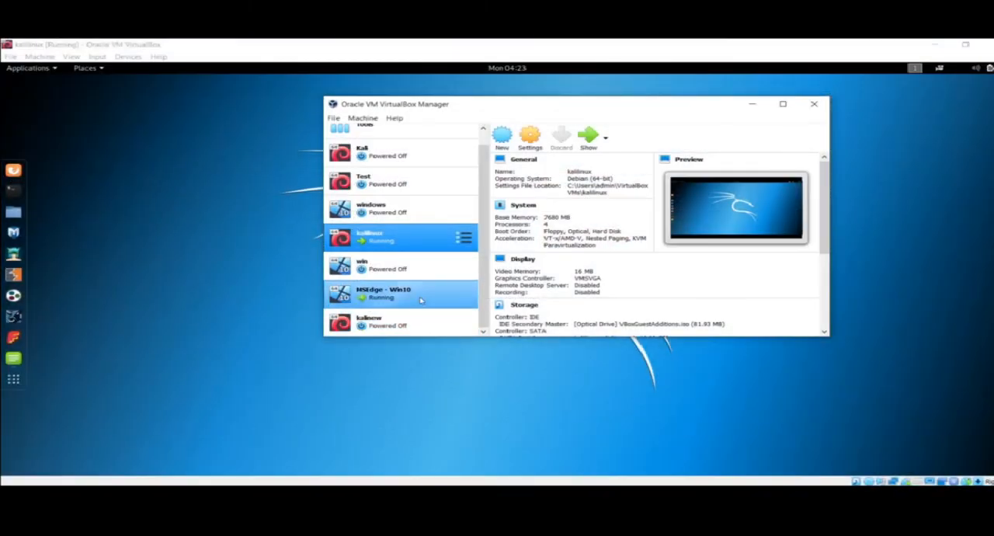
{"action": "left_click", "coordinate": [420, 299]}
{"action": "left_click", "coordinate": [435, 242]}
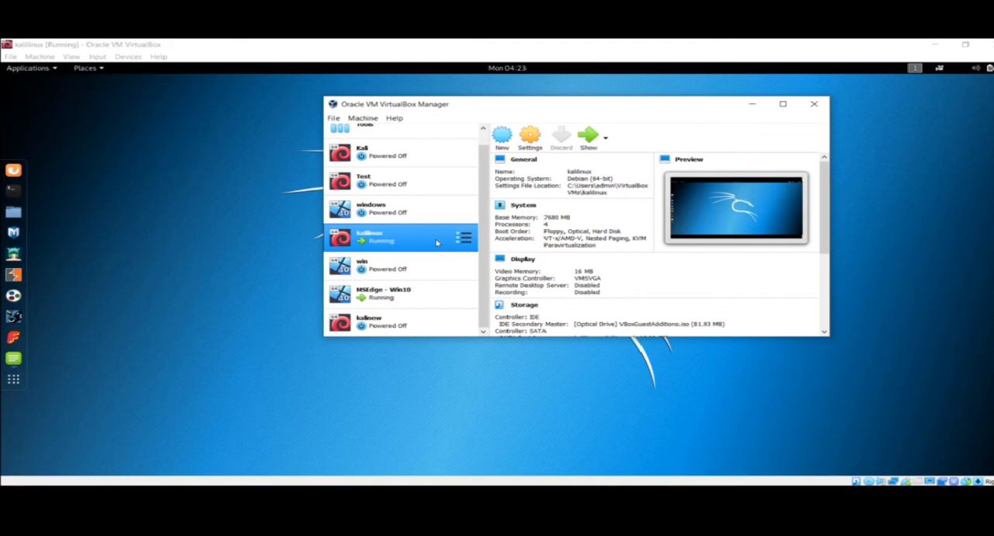
{"action": "left_click", "coordinate": [414, 295]}
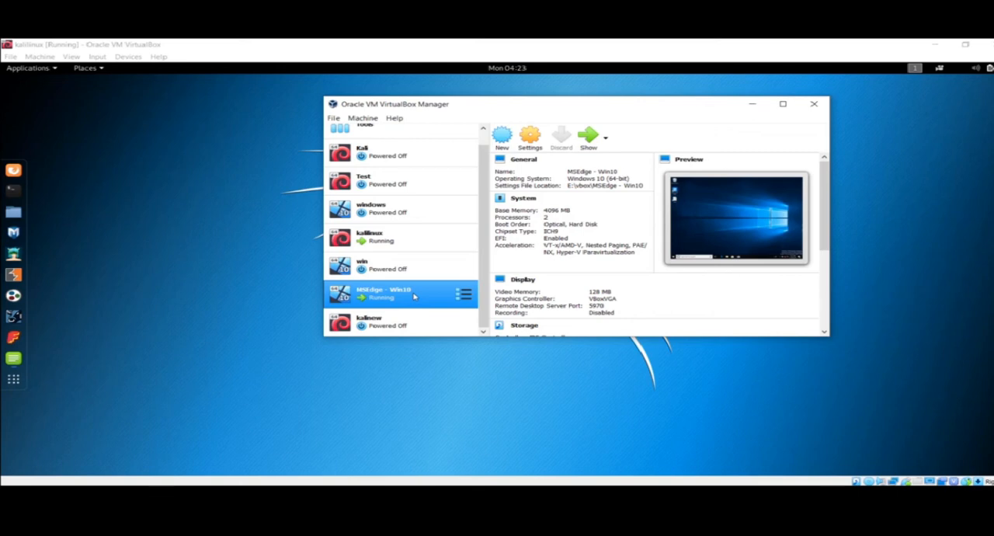
{"action": "left_click", "coordinate": [418, 212]}
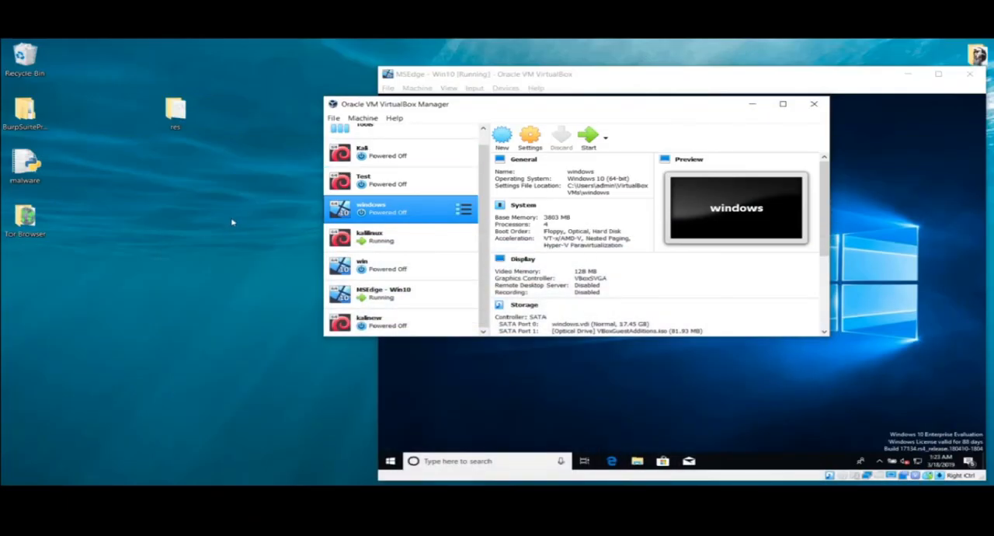
Point out the MSEdge - Win10 machine in the manager, and switch to the host browser's Microsoft Edge virtual machine download page
{"action": "left_click", "coordinate": [231, 223]}
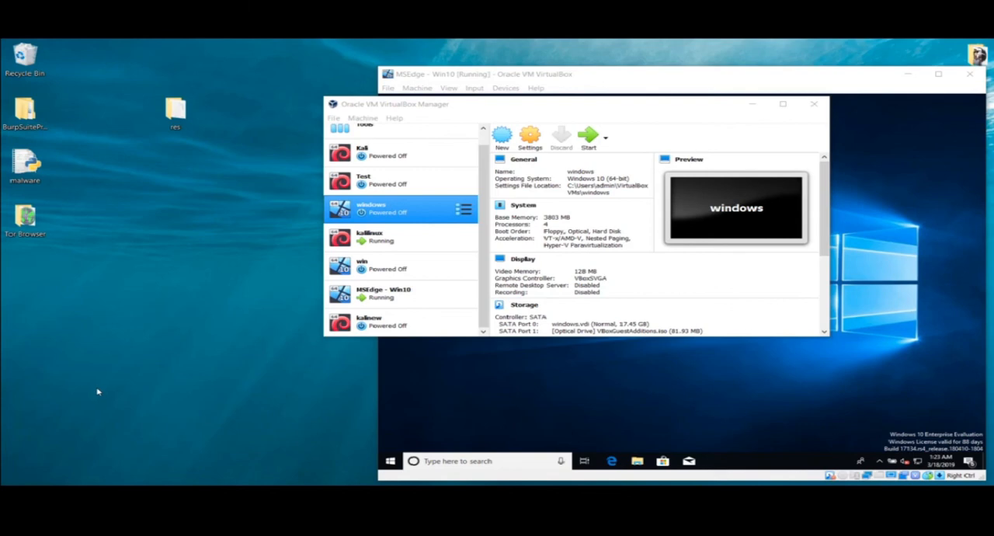
{"action": "left_click", "coordinate": [380, 297]}
{"action": "left_click", "coordinate": [411, 390]}
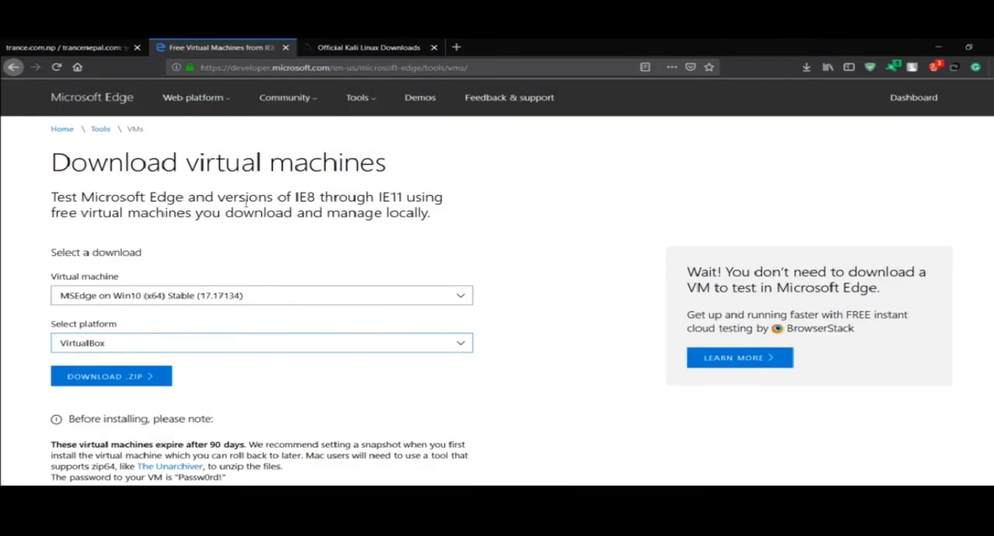
Highlight the start of the Download virtual machines heading, clear the selection, and minimize the host browser
{"action": "scroll", "coordinate": [447, 156], "scroll_direction": "up", "scroll_amount": 1}
{"action": "left_click_drag", "start_coordinate": [199, 191], "coordinate": [437, 163]}
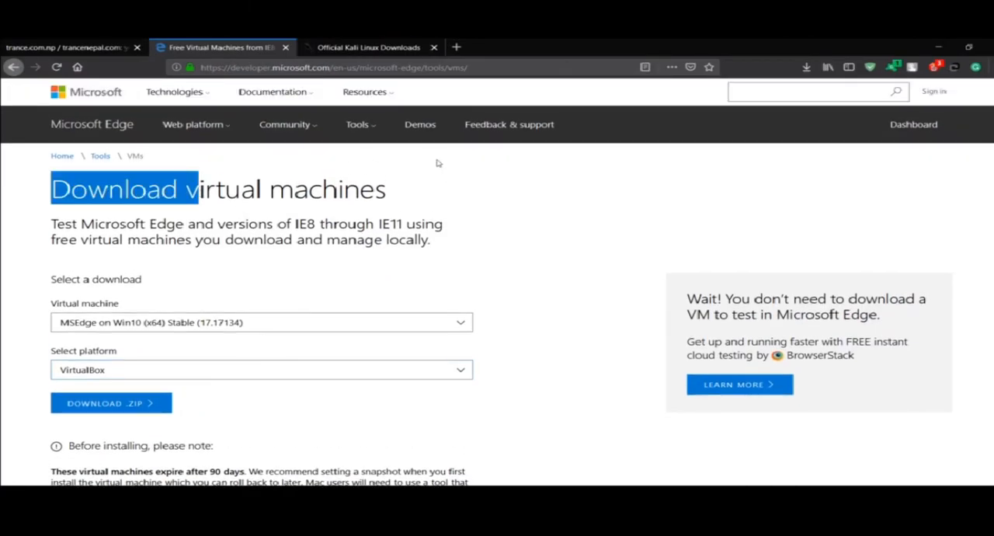
{"action": "left_click", "coordinate": [439, 163]}
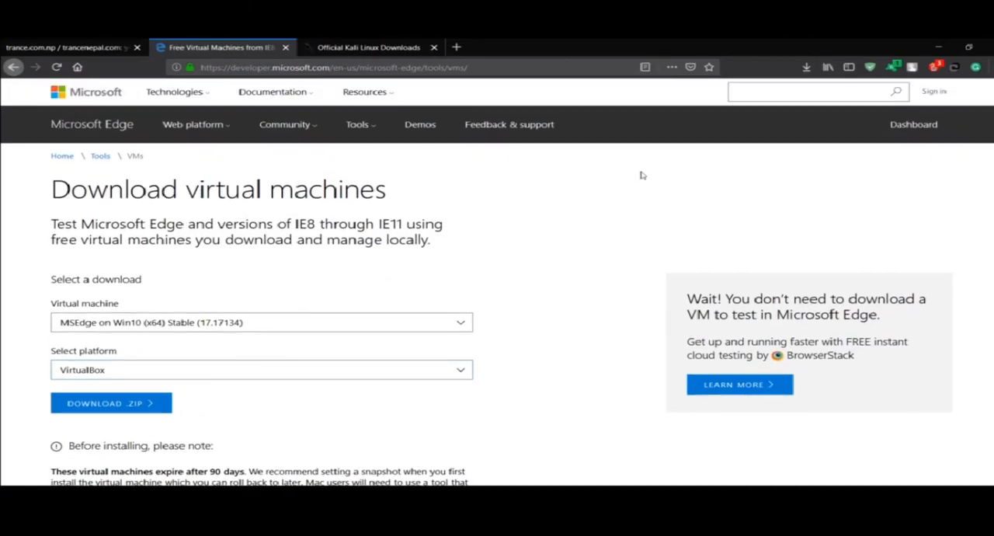
{"action": "left_click", "coordinate": [926, 45]}
Bring the running MSEdge - Win10 machine to the front, and review the windows and MSEdge - Win10 machines' details in VirtualBox Manager
{"action": "left_click", "coordinate": [363, 298]}
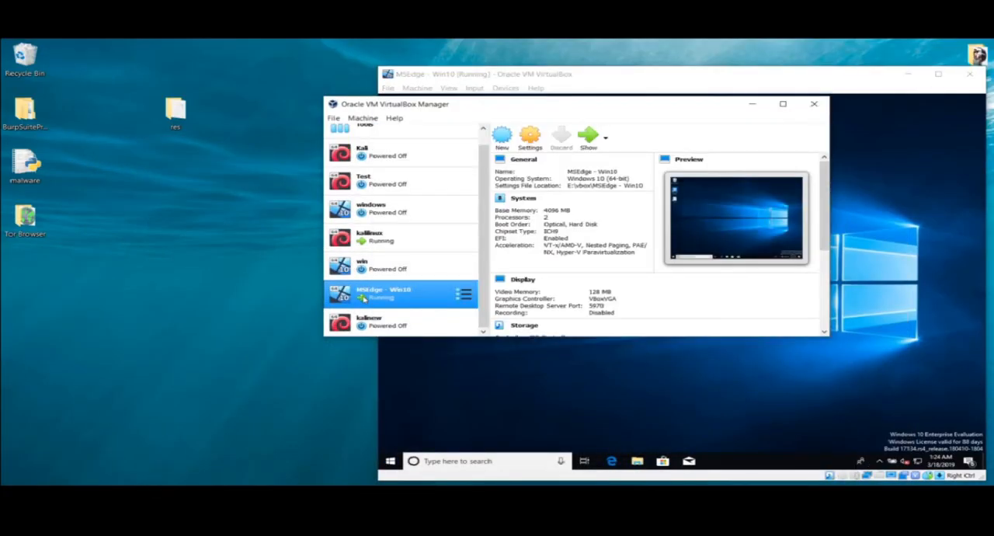
{"action": "left_click", "coordinate": [578, 394]}
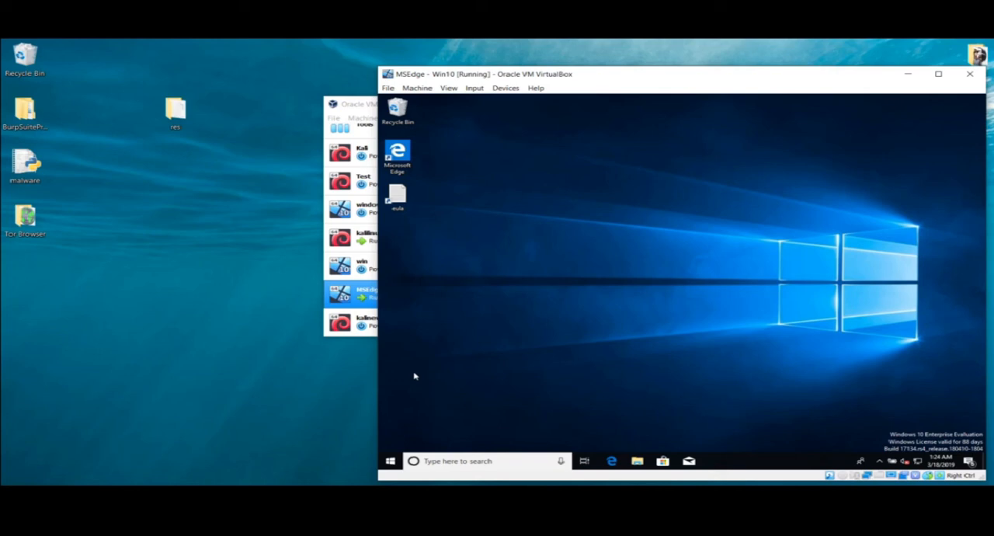
{"action": "left_click", "coordinate": [363, 213]}
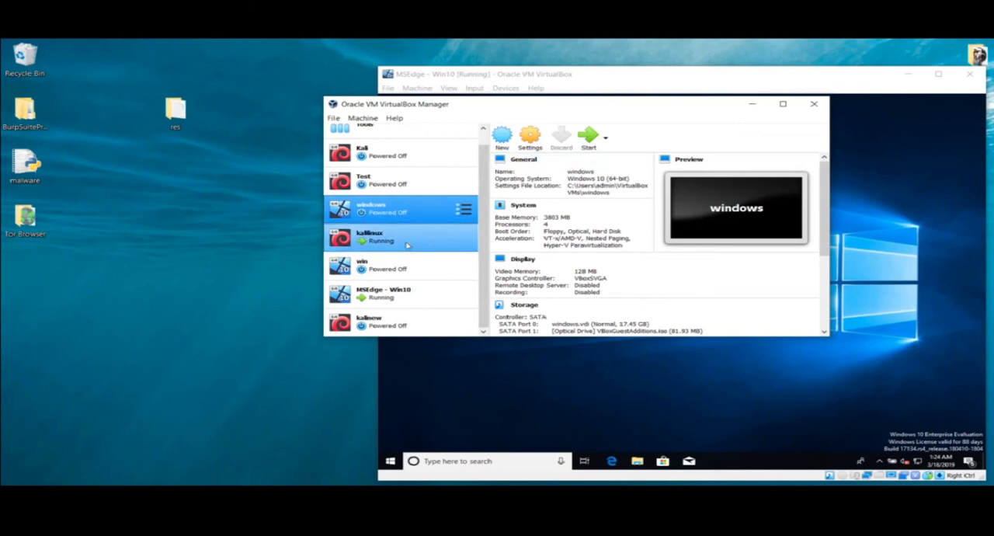
{"action": "left_click", "coordinate": [173, 264]}
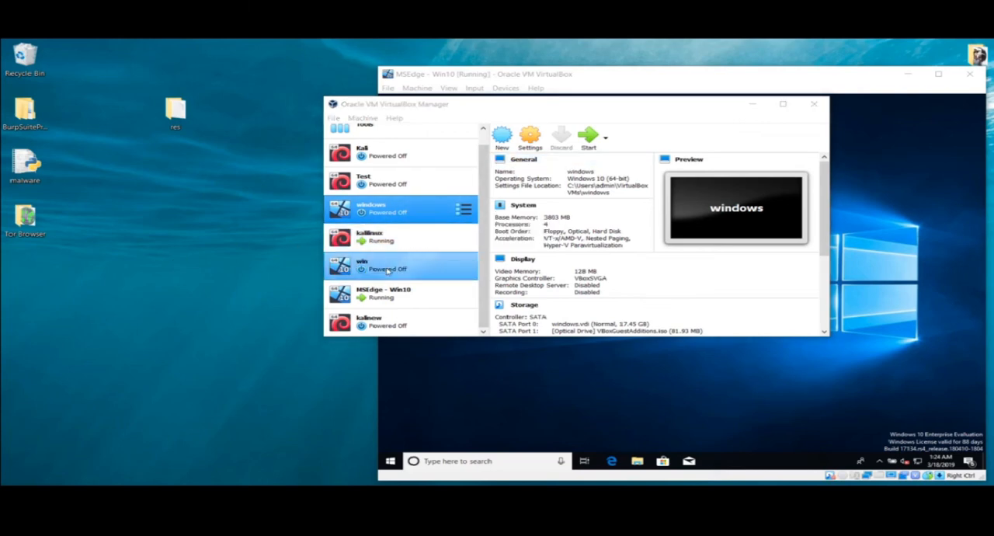
{"action": "left_click", "coordinate": [399, 291]}
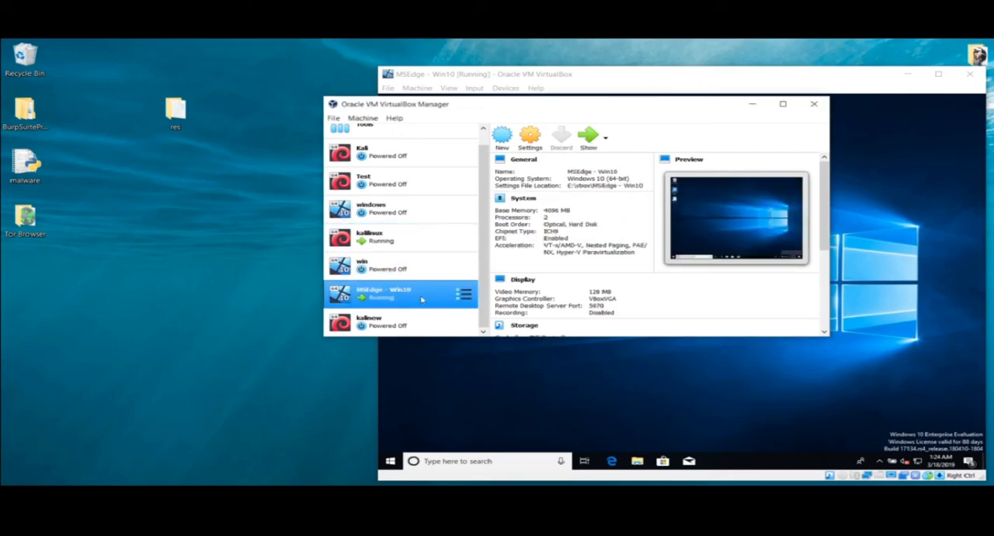